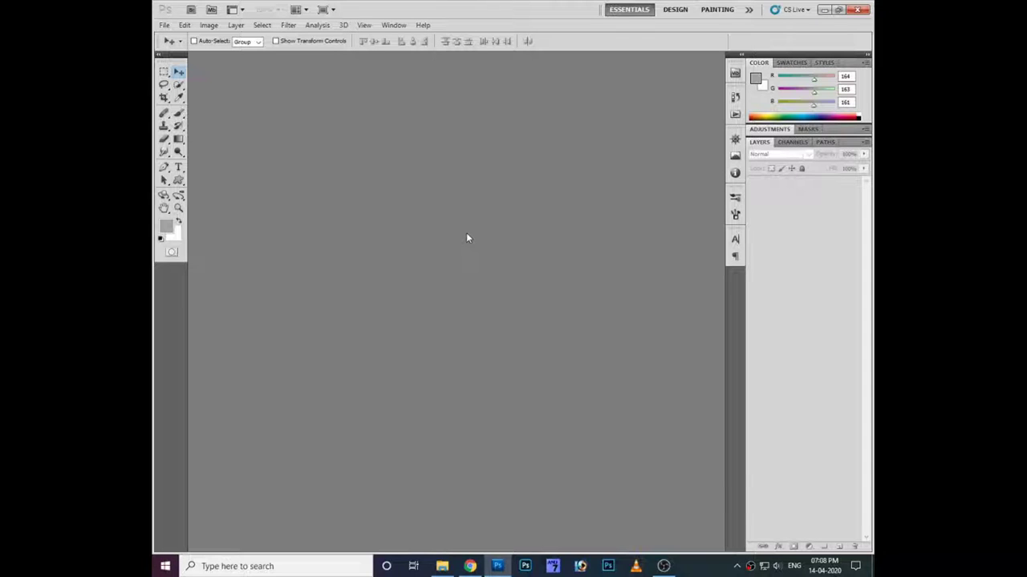
# - Open 'Medium Hairstyles 2011 Hip Hop Dance Wallpapers.jpg' from the Photo 09 folder
pyautogui.doubleClick(466, 233)
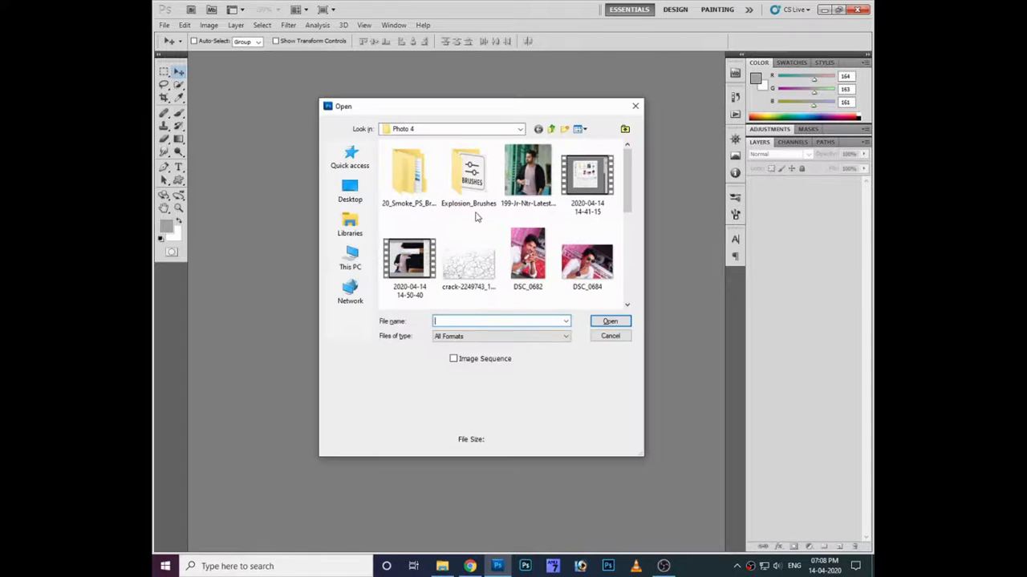
pyautogui.click(550, 128)
pyautogui.scroll(-2, 527, 234)
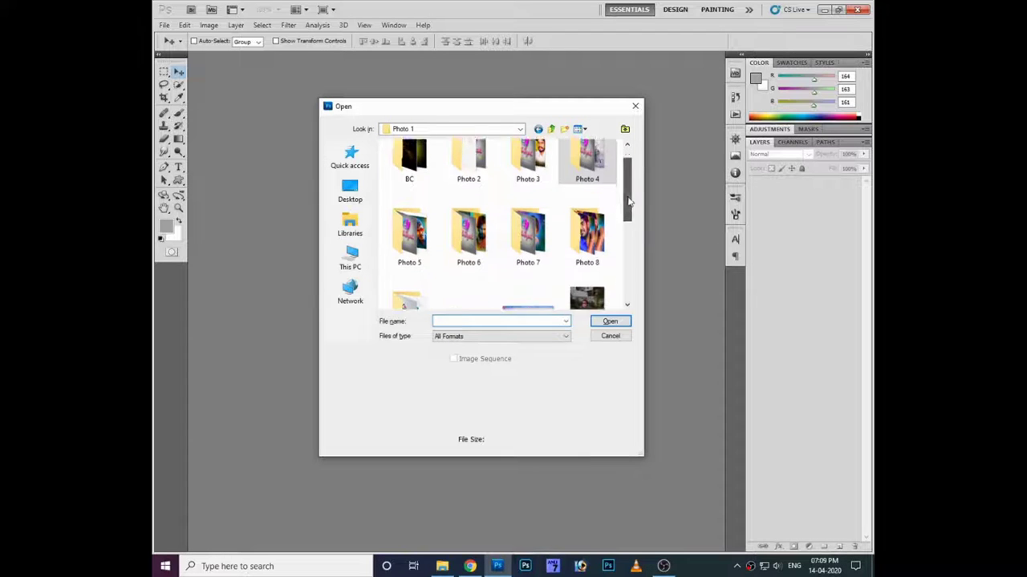
pyautogui.click(409, 259)
pyautogui.click(610, 321)
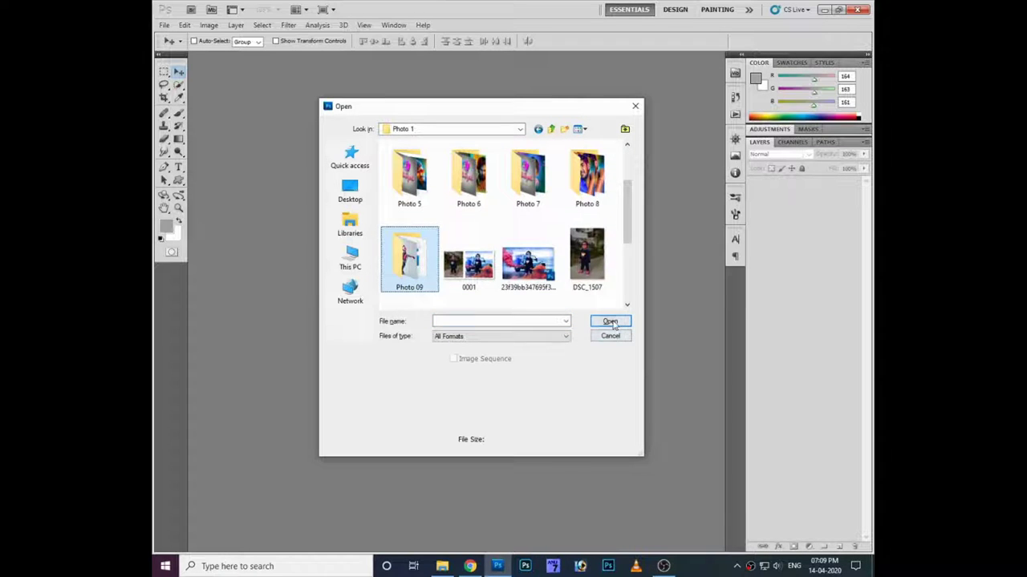
pyautogui.click(513, 255)
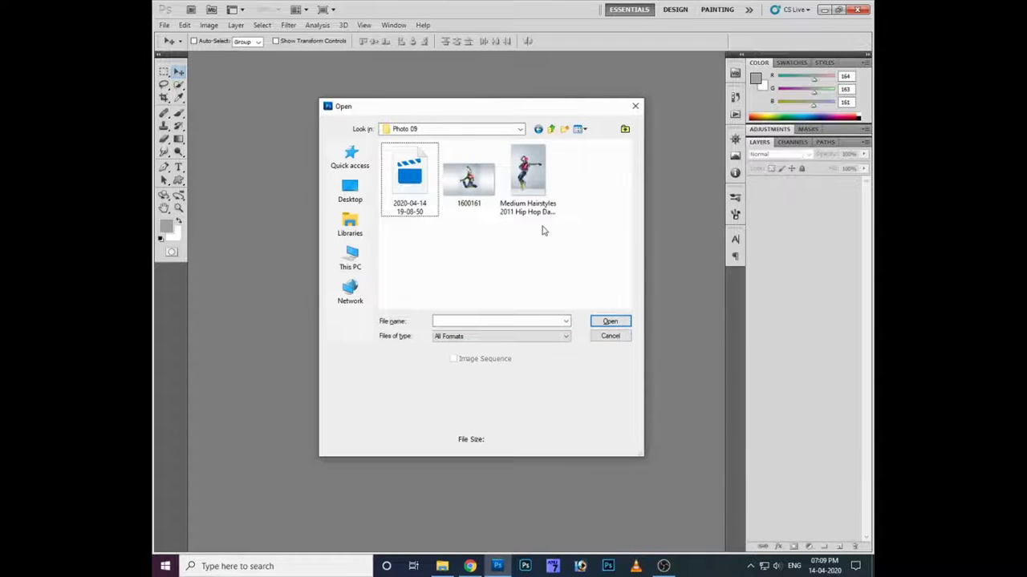
pyautogui.click(527, 175)
pyautogui.click(603, 323)
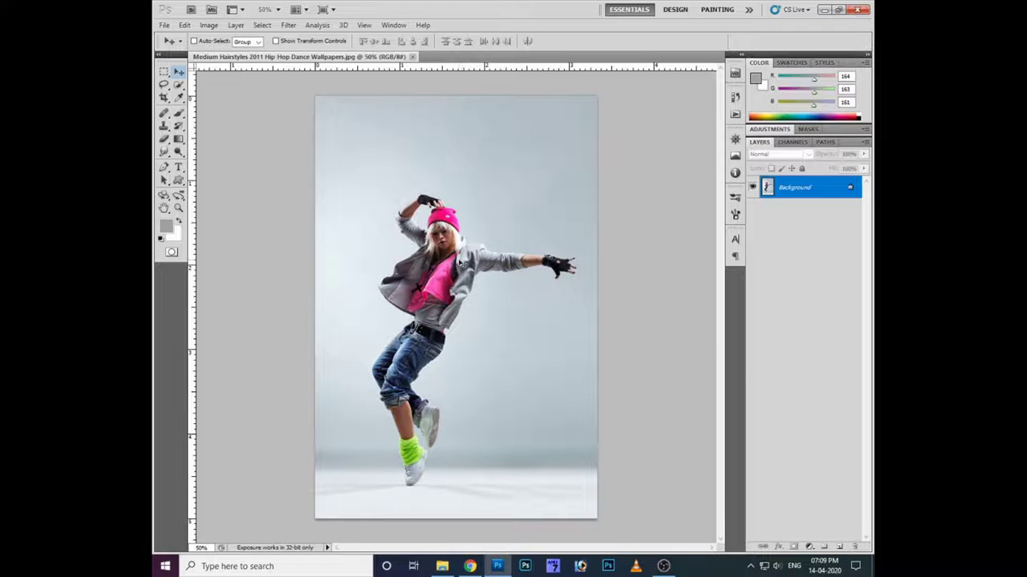
# - Resize the image to 10 inches tall (2000 × 3000 px at 300 ppi) and fit it in view
pyautogui.scroll(1, 460, 263)
pyautogui.scroll(2, 459, 262)
pyautogui.scroll(2, 457, 261)
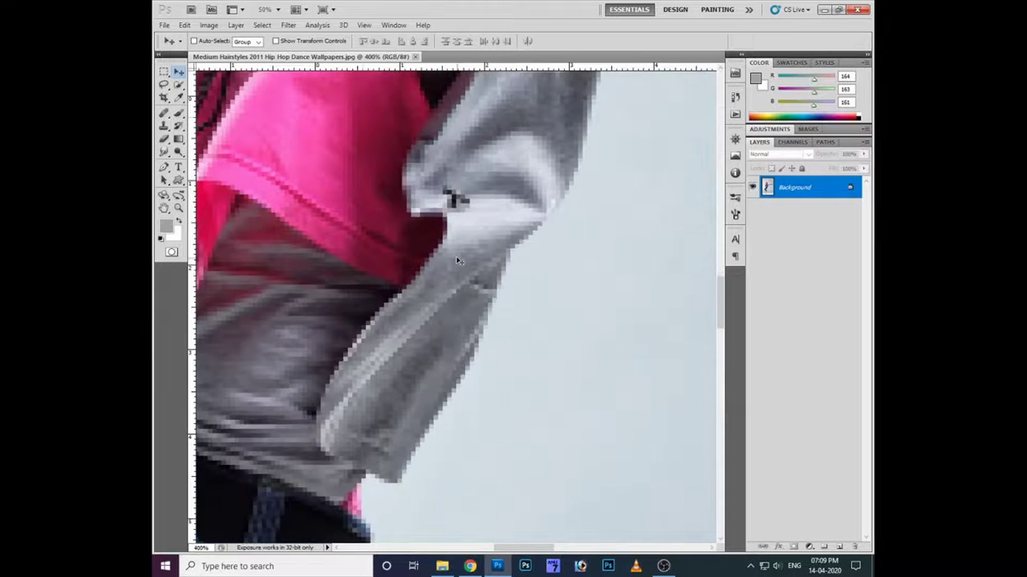
pyautogui.hotkey('ctrl', '0')
pyautogui.hotkey('ctrl', 'alt', 'i')
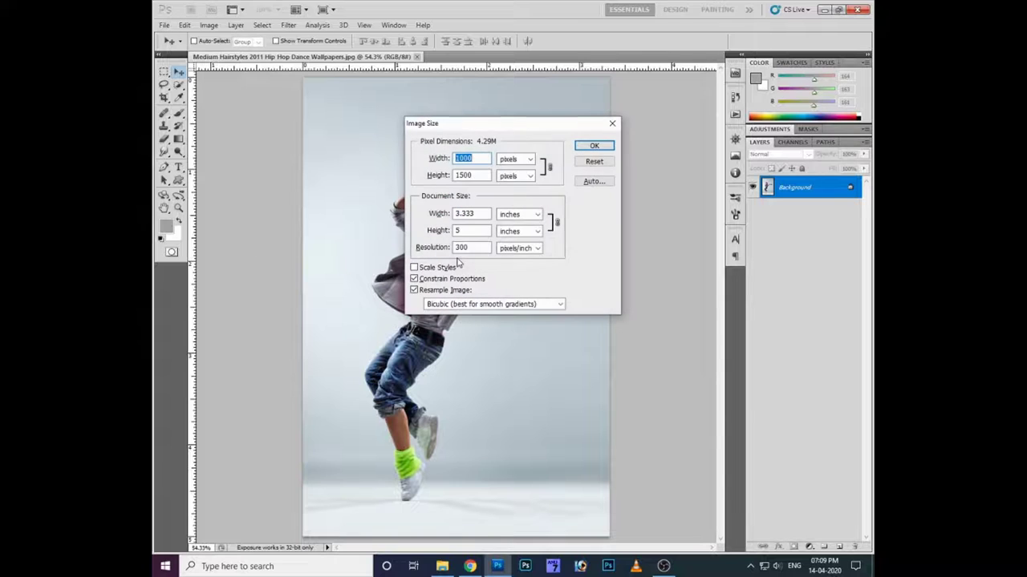
pyautogui.press('Tab')
pyautogui.press('Tab')
pyautogui.press('Tab')
pyautogui.press('Tab')
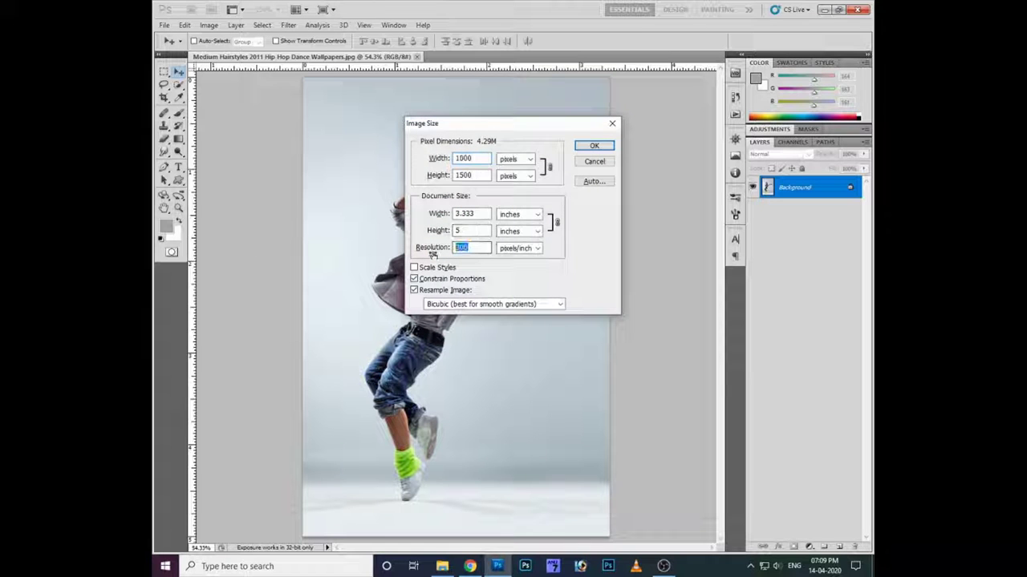
pyautogui.hotkey('shift', 'Tab')
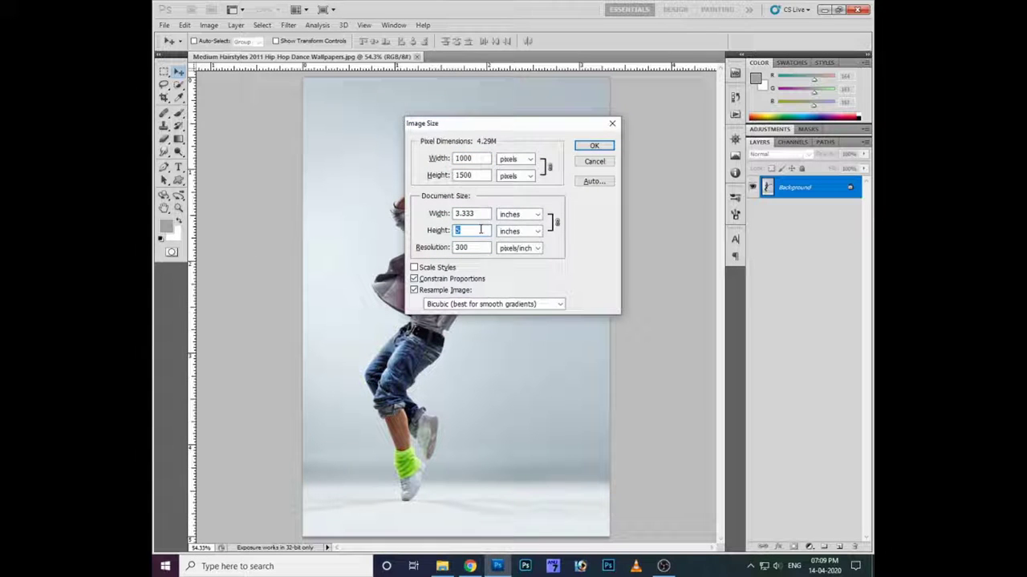
pyautogui.write('10')
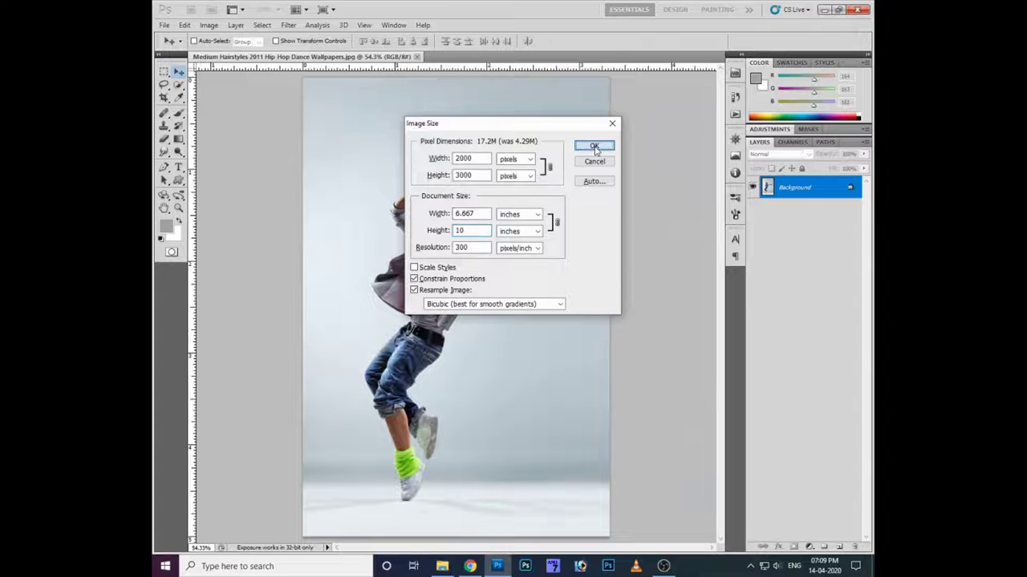
pyautogui.click(593, 145)
pyautogui.hotkey('ctrl', '0')
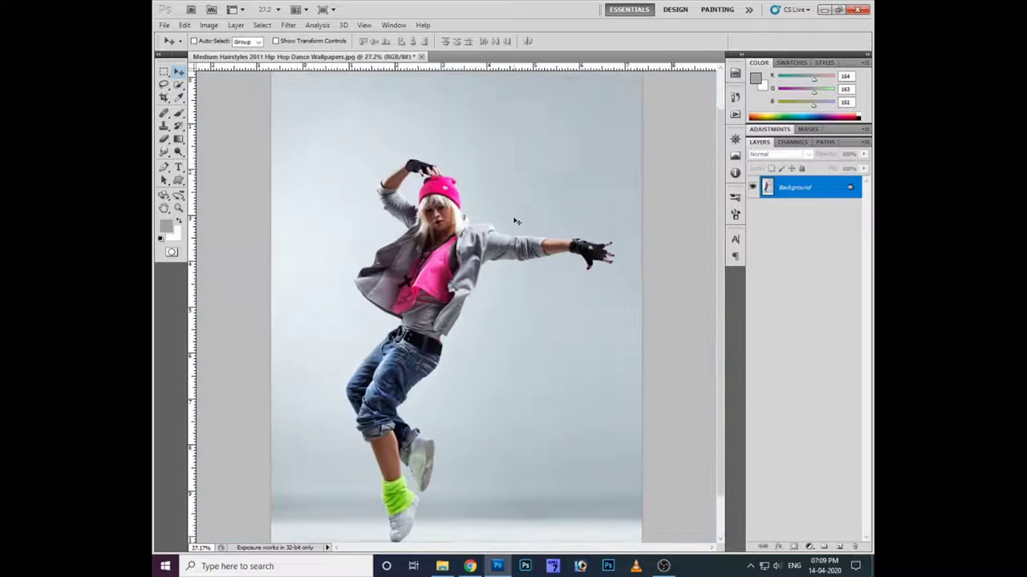
pyautogui.scroll(2, 513, 217)
pyautogui.scroll(2, 400, 227)
pyautogui.scroll(-3, 400, 227)
pyautogui.scroll(1, 382, 284)
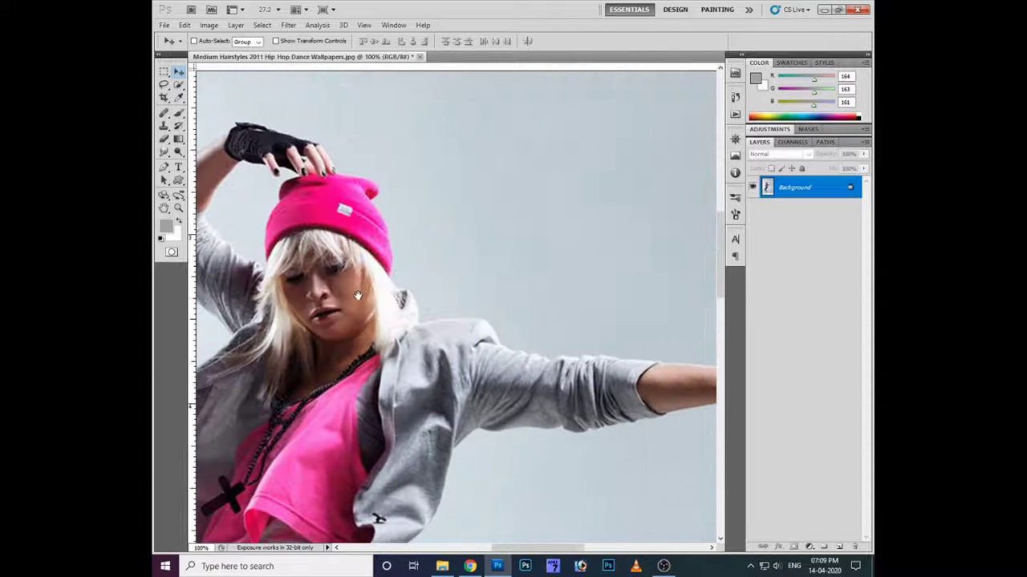
pyautogui.scroll(3, 382, 284)
# - With the Pen tool, place anchors along the hat's top and down its right edge
pyautogui.press('p')
pyautogui.scroll(-1, 312, 167)
pyautogui.scroll(1, 312, 167)
pyautogui.click(308, 154)
pyautogui.click(340, 166)
pyautogui.click(386, 174)
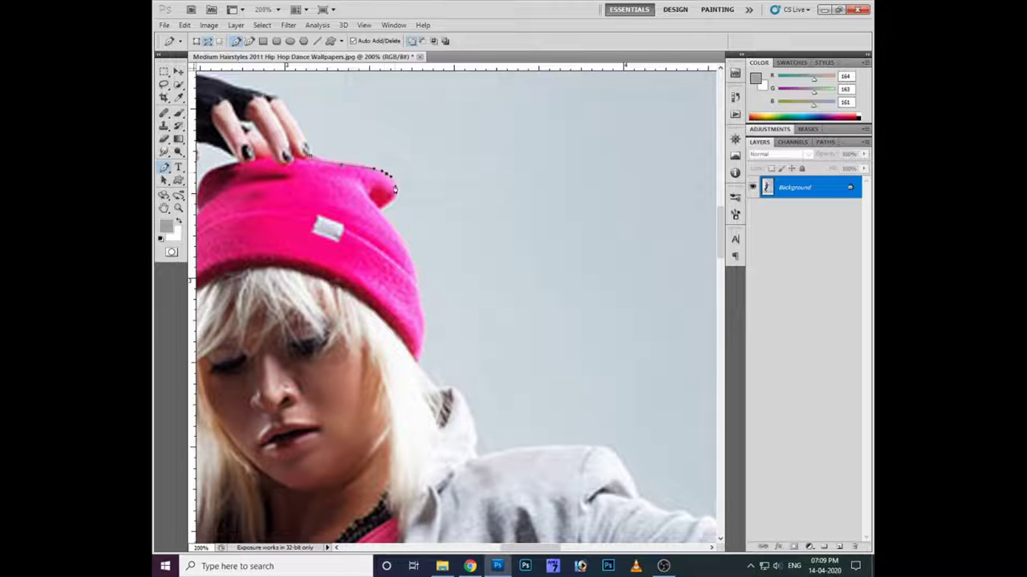
pyautogui.click(381, 207)
pyautogui.click(401, 241)
pyautogui.click(410, 259)
pyautogui.click(419, 298)
pyautogui.click(421, 343)
pyautogui.click(418, 364)
# - Continue the path around the hood and along the top of the shoulder
pyautogui.click(431, 385)
pyautogui.click(439, 387)
pyautogui.click(448, 388)
pyautogui.click(468, 417)
pyautogui.click(475, 448)
pyautogui.click(508, 450)
pyautogui.click(554, 449)
pyautogui.click(606, 451)
pyautogui.click(619, 470)
pyautogui.click(631, 488)
# - Extend the path along the upper arm and the top of the sleeve
pyautogui.moveTo(630, 493); pyautogui.dragTo(429, 288)
pyautogui.click(437, 292)
pyautogui.click(460, 305)
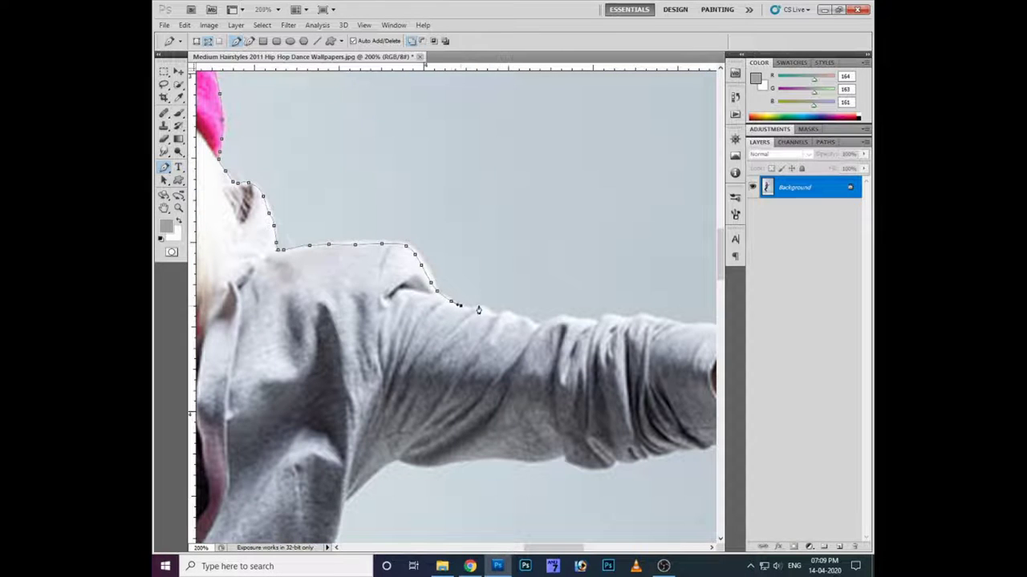
pyautogui.click(503, 313)
pyautogui.click(546, 325)
pyautogui.click(583, 321)
pyautogui.click(625, 317)
# - Add anchors along the top of the forearm out to the bracelet
pyautogui.moveTo(676, 324); pyautogui.dragTo(551, 318)
pyautogui.click(553, 310)
pyautogui.click(576, 312)
pyautogui.click(617, 317)
pyautogui.moveTo(651, 321); pyautogui.dragTo(415, 321)
pyautogui.click(532, 328)
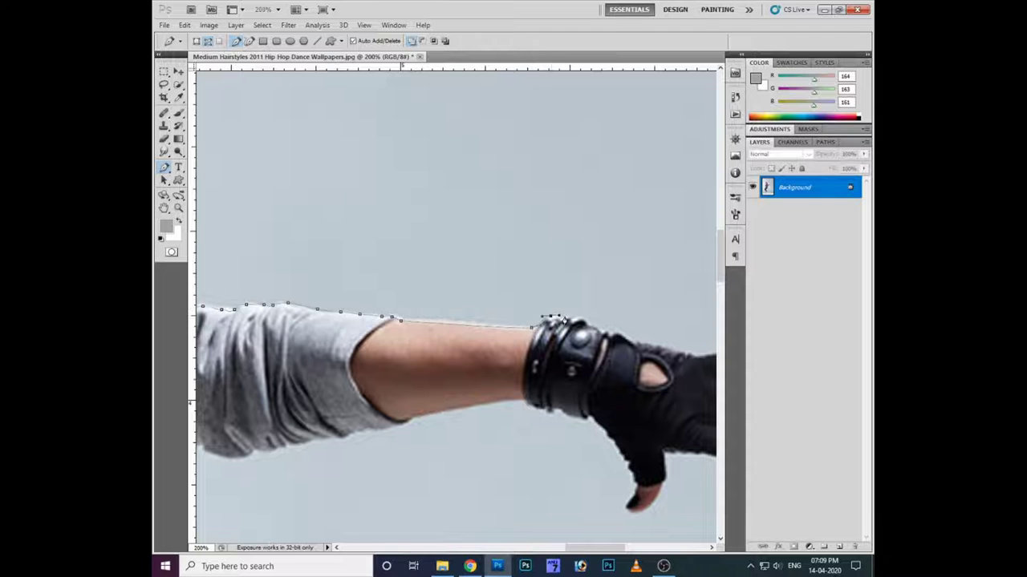
# - Trace over the glove to the index fingertip and around to the little fingertip
pyautogui.moveTo(635, 341); pyautogui.dragTo(490, 314)
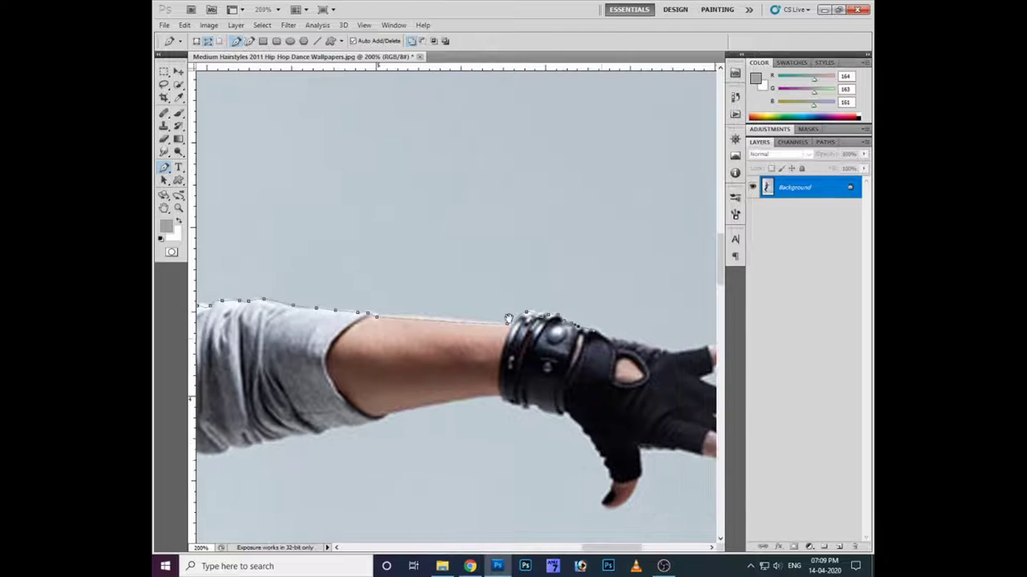
pyautogui.click(549, 326)
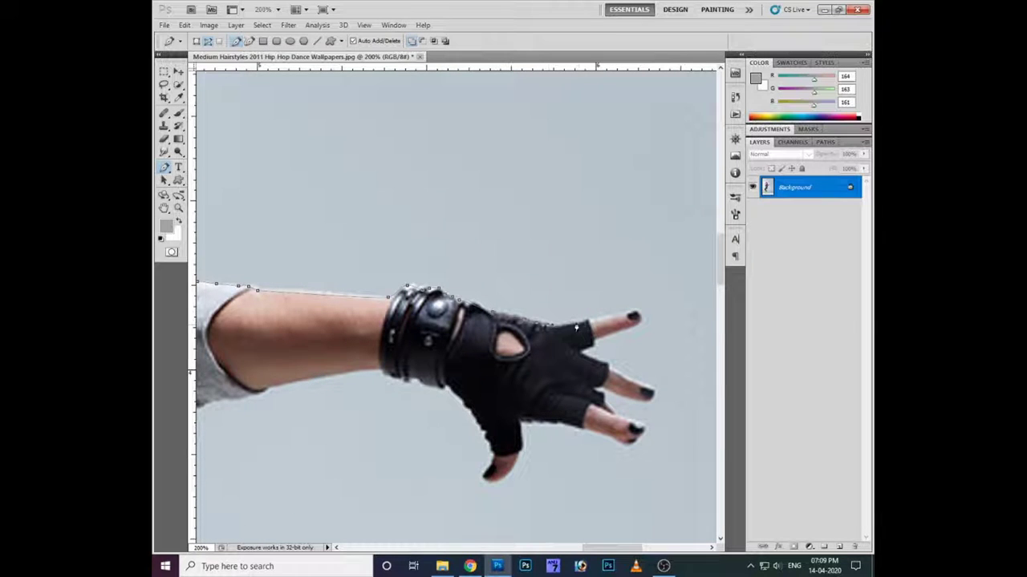
pyautogui.click(638, 310)
pyautogui.click(591, 344)
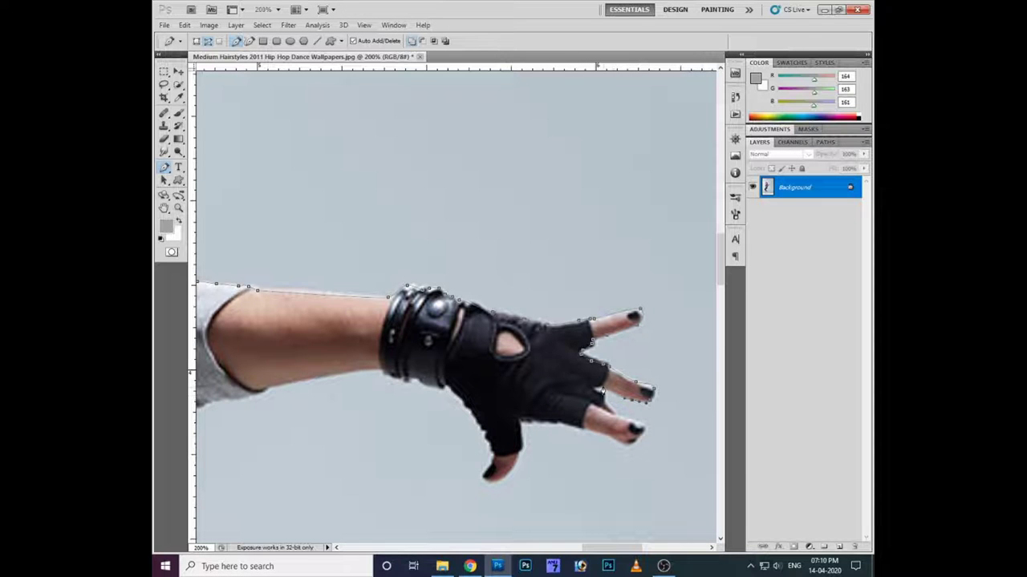
pyautogui.click(647, 427)
# - Trace the little finger, the hand's underside, the wristband and the sleeve underside
pyautogui.click(603, 440)
pyautogui.click(586, 434)
pyautogui.moveTo(524, 443); pyautogui.dragTo(485, 479)
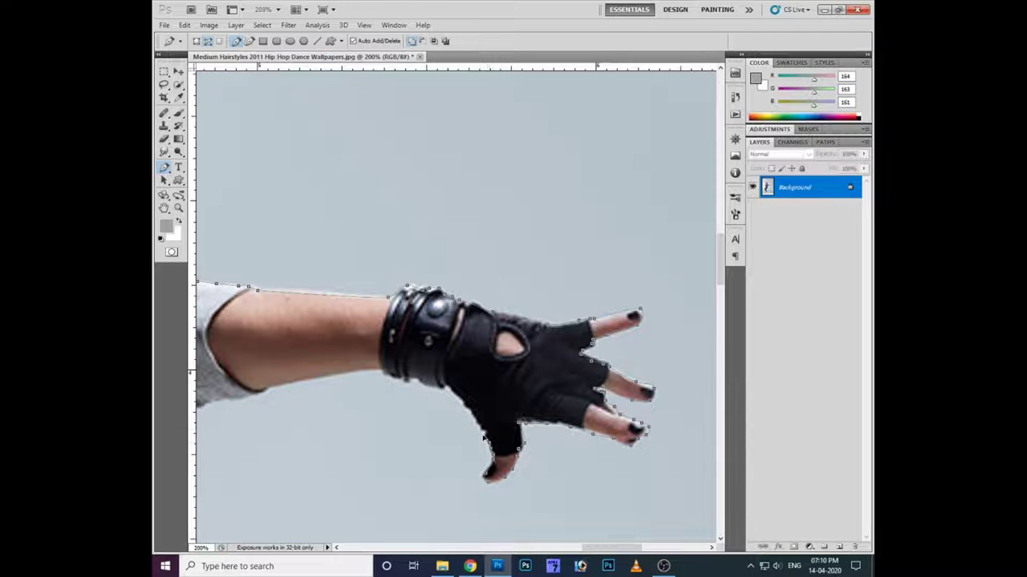
pyautogui.moveTo(451, 393); pyautogui.dragTo(385, 375)
pyautogui.moveTo(303, 384)
pyautogui.mouseDown()
pyautogui.moveTo(292, 384)
pyautogui.moveTo(434, 378)
pyautogui.mouseUp()
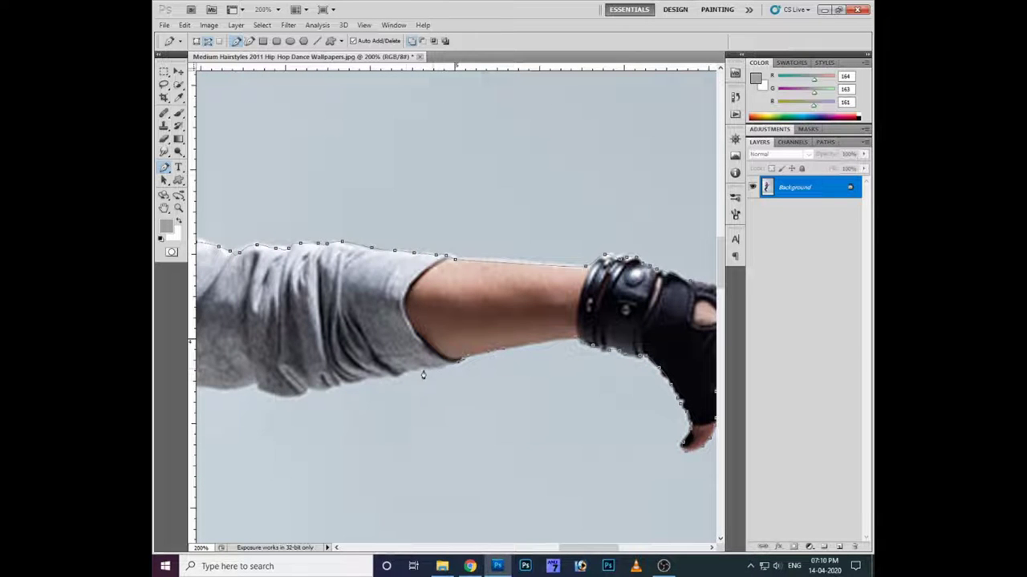
pyautogui.moveTo(346, 389)
pyautogui.mouseDown()
pyautogui.moveTo(320, 393)
pyautogui.moveTo(375, 399)
pyautogui.moveTo(334, 393)
pyautogui.mouseUp()
pyautogui.moveTo(241, 407); pyautogui.dragTo(348, 398)
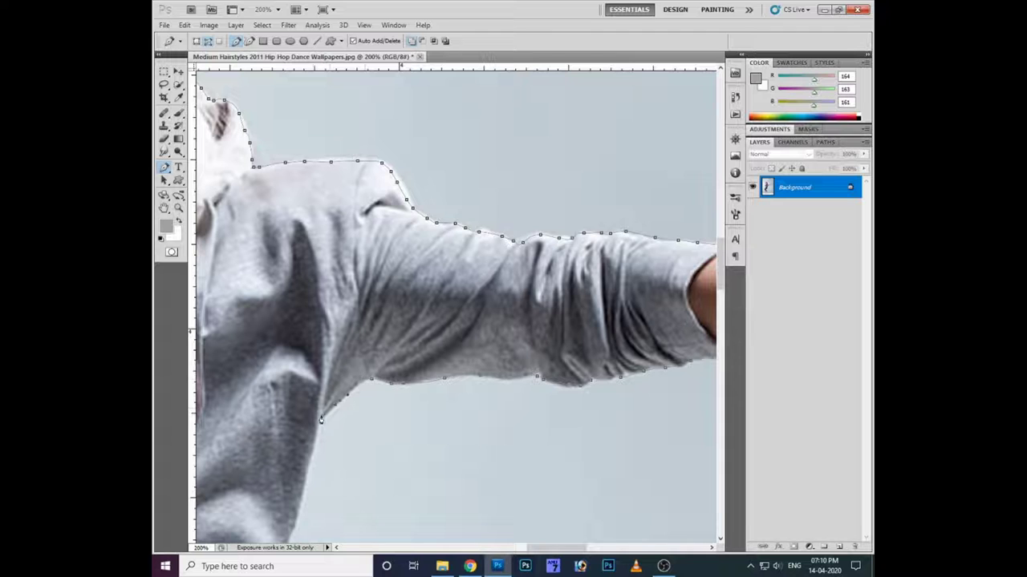
# - Continue the path down the sleeve's lower edge, the jeans edge and the jeans cuff
pyautogui.moveTo(385, 388); pyautogui.dragTo(497, 256)
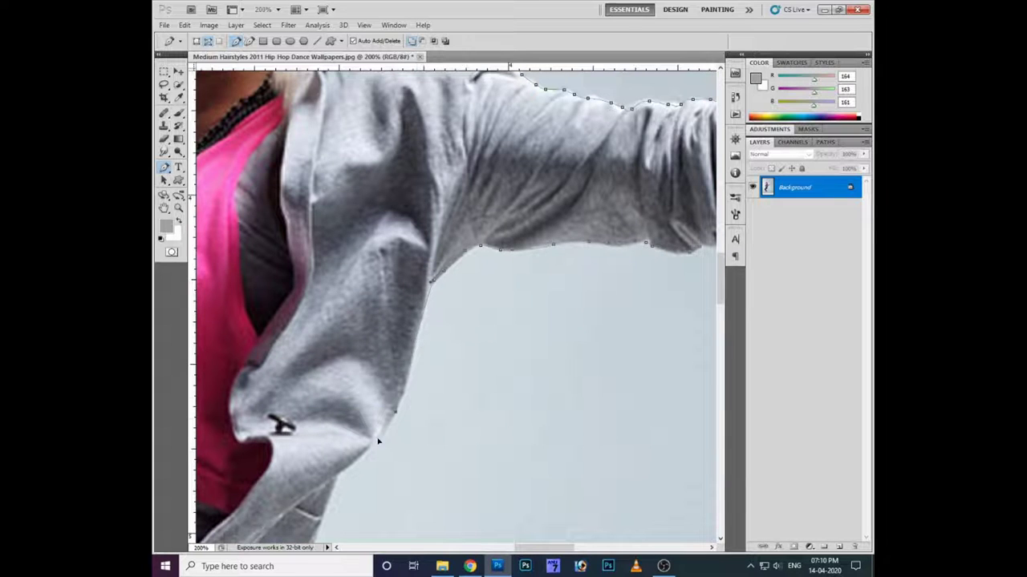
pyautogui.moveTo(377, 441)
pyautogui.mouseDown()
pyautogui.moveTo(335, 487)
pyautogui.moveTo(404, 288)
pyautogui.moveTo(376, 407)
pyautogui.moveTo(368, 395)
pyautogui.mouseUp()
pyautogui.moveTo(309, 497)
pyautogui.mouseDown()
pyautogui.moveTo(280, 522)
pyautogui.moveTo(336, 418)
pyautogui.moveTo(355, 460)
pyautogui.mouseUp()
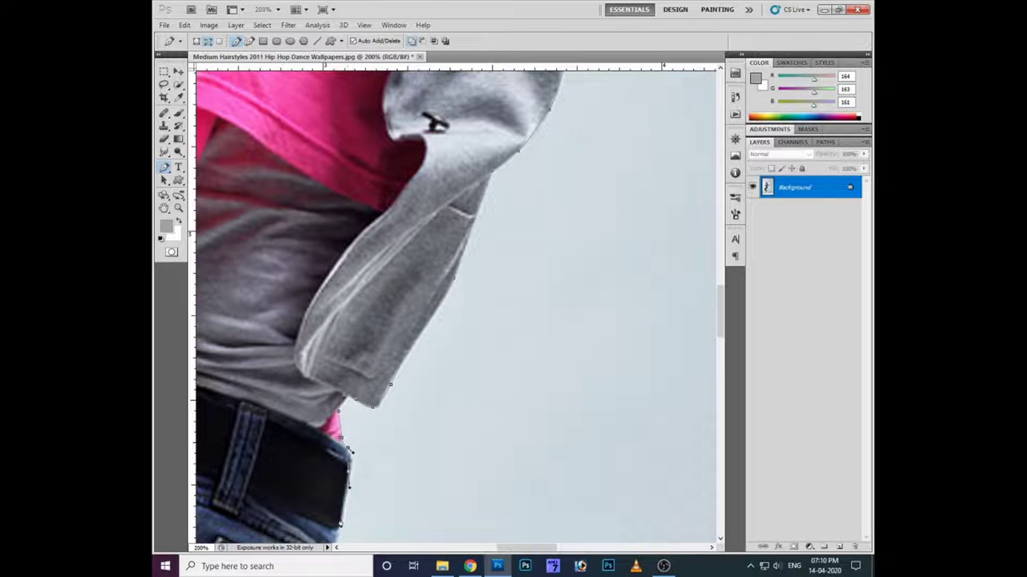
pyautogui.moveTo(340, 525); pyautogui.dragTo(450, 277)
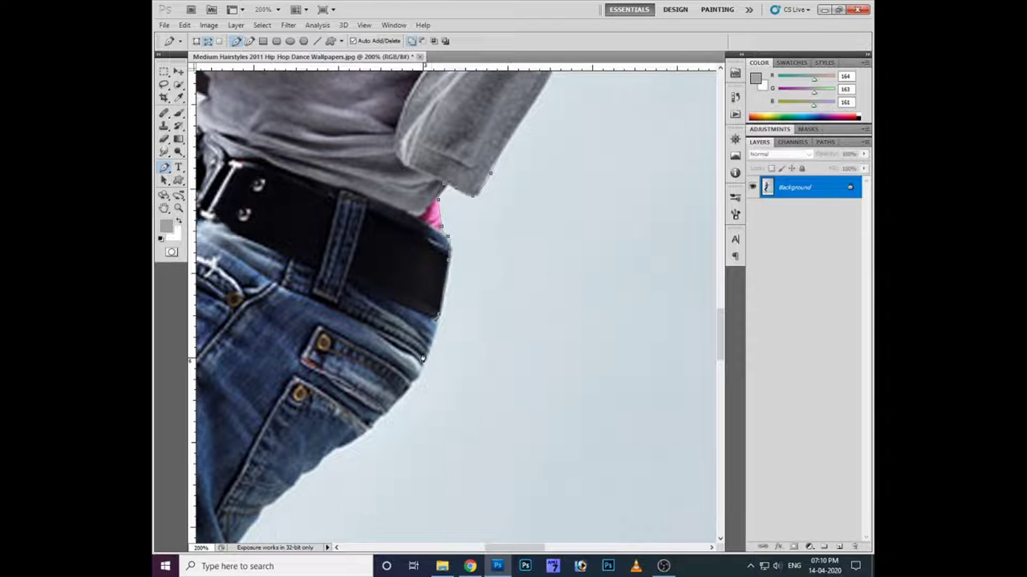
pyautogui.moveTo(347, 446)
pyautogui.mouseDown()
pyautogui.moveTo(291, 489)
pyautogui.moveTo(416, 340)
pyautogui.moveTo(385, 390)
pyautogui.mouseUp()
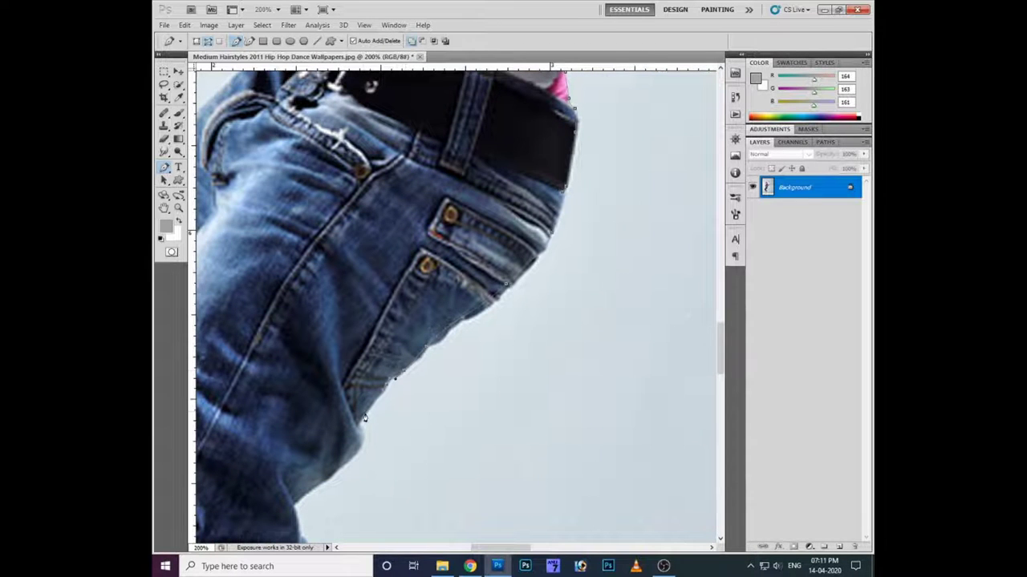
pyautogui.moveTo(363, 435)
pyautogui.mouseDown()
pyautogui.moveTo(327, 471)
pyautogui.moveTo(413, 345)
pyautogui.mouseUp()
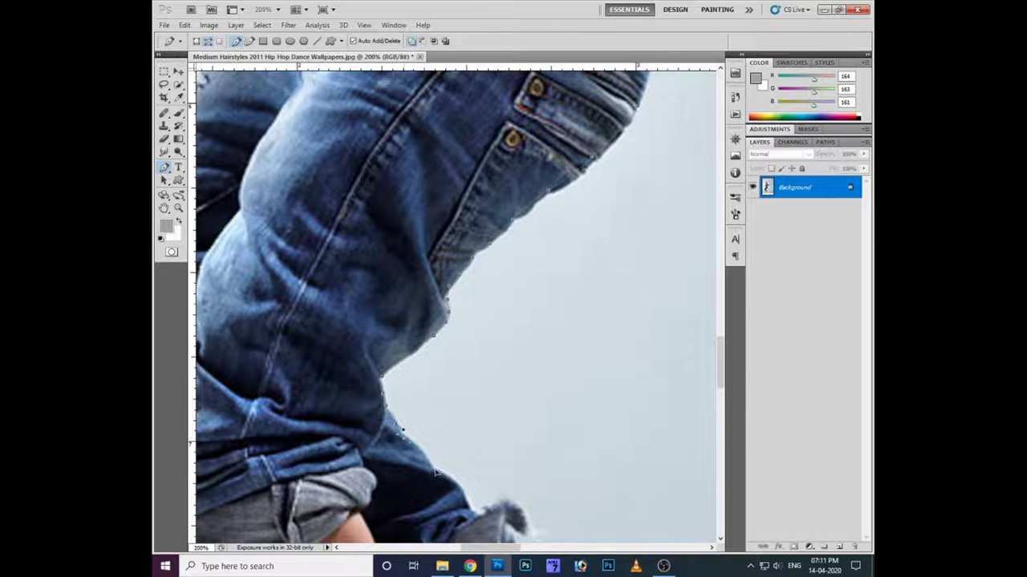
pyautogui.moveTo(507, 465); pyautogui.dragTo(501, 357)
pyautogui.moveTo(491, 391)
pyautogui.mouseDown()
pyautogui.moveTo(609, 435)
pyautogui.moveTo(567, 252)
pyautogui.moveTo(579, 289)
pyautogui.moveTo(572, 377)
pyautogui.moveTo(551, 478)
pyautogui.moveTo(539, 486)
pyautogui.moveTo(552, 380)
pyautogui.moveTo(535, 431)
pyautogui.moveTo(481, 396)
pyautogui.moveTo(446, 282)
pyautogui.moveTo(398, 239)
pyautogui.mouseUp()
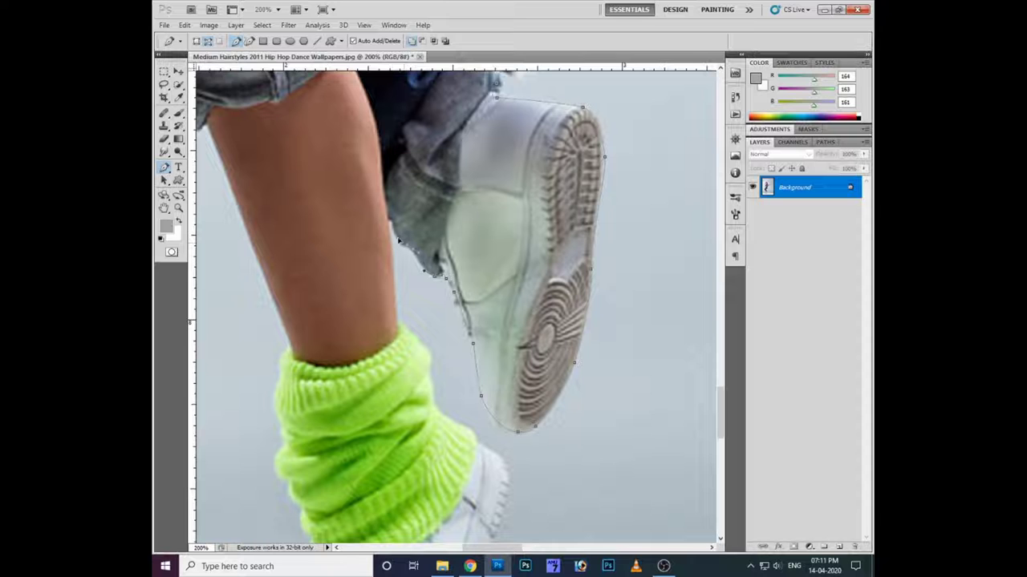
# - Trace down the green leg warmer's right edge and around the lower shoe
pyautogui.moveTo(397, 327)
pyautogui.mouseDown()
pyautogui.moveTo(427, 353)
pyautogui.moveTo(435, 406)
pyautogui.moveTo(472, 443)
pyautogui.mouseUp()
pyautogui.moveTo(461, 327)
pyautogui.mouseDown()
pyautogui.moveTo(436, 278)
pyautogui.moveTo(474, 401)
pyautogui.mouseUp()
pyautogui.moveTo(454, 465)
pyautogui.mouseDown()
pyautogui.moveTo(491, 248)
pyautogui.moveTo(487, 280)
pyautogui.moveTo(442, 360)
pyautogui.moveTo(402, 377)
pyautogui.moveTo(367, 374)
pyautogui.moveTo(346, 360)
pyautogui.moveTo(358, 297)
pyautogui.moveTo(333, 216)
pyautogui.mouseUp()
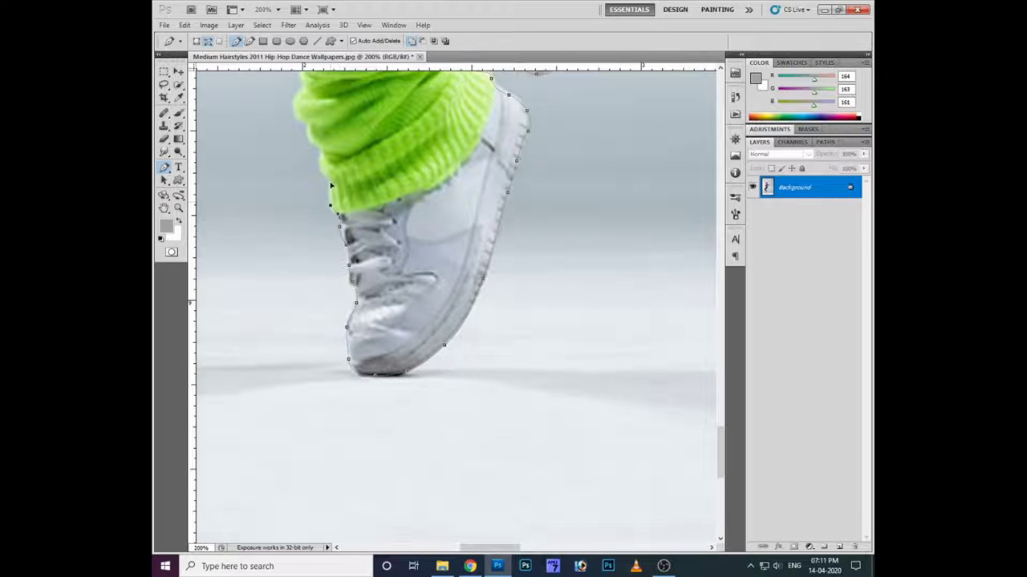
pyautogui.moveTo(317, 158); pyautogui.dragTo(308, 133)
pyautogui.scroll(3, 330, 244)
pyautogui.moveTo(330, 244)
pyautogui.mouseDown()
pyautogui.moveTo(304, 227)
pyautogui.moveTo(317, 109)
pyautogui.mouseUp()
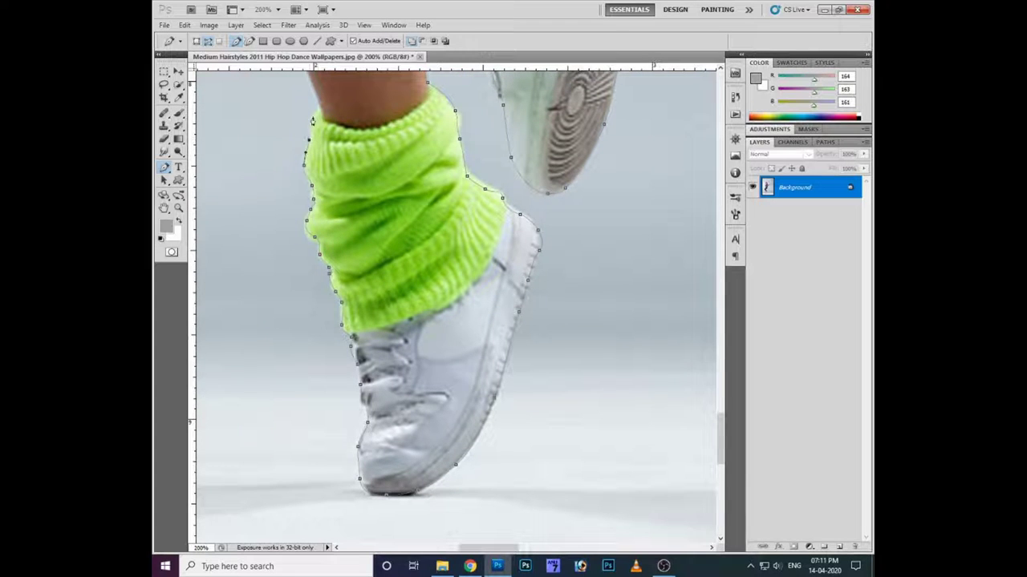
pyautogui.scroll(4, 329, 176)
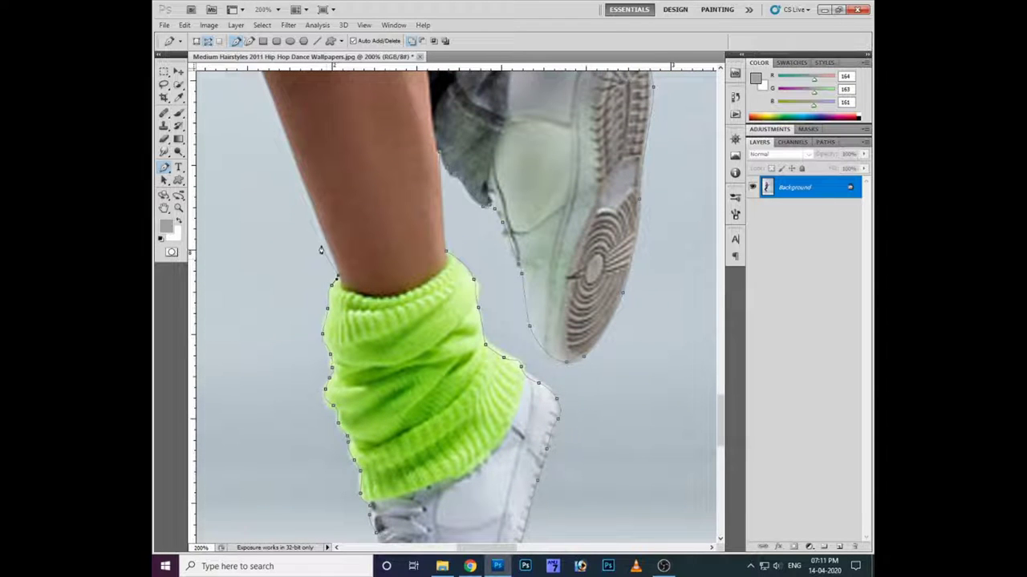
pyautogui.scroll(4, 283, 130)
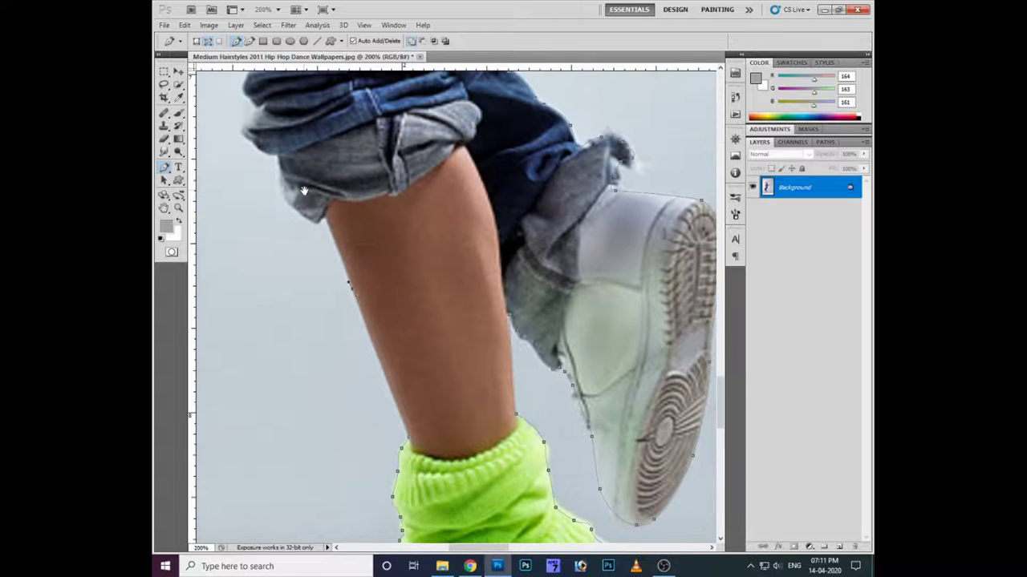
# - Extend the outline up the leg's left edge to the lower jeans
pyautogui.moveTo(349, 282); pyautogui.dragTo(326, 220)
pyautogui.moveTo(277, 195); pyautogui.dragTo(239, 138)
pyautogui.scroll(3, 247, 96)
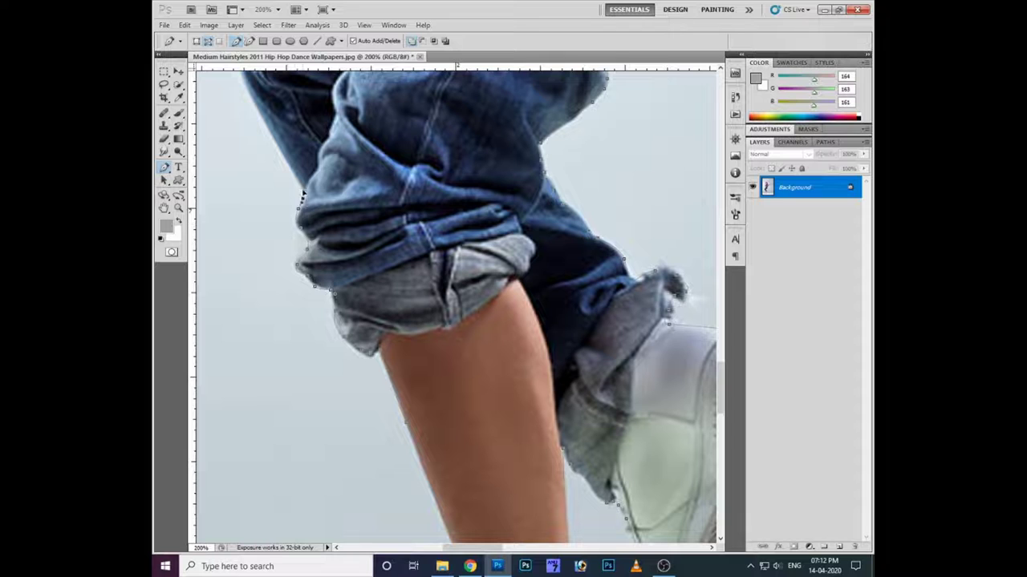
pyautogui.scroll(3, 327, 250)
pyautogui.moveTo(286, 167); pyautogui.dragTo(281, 119)
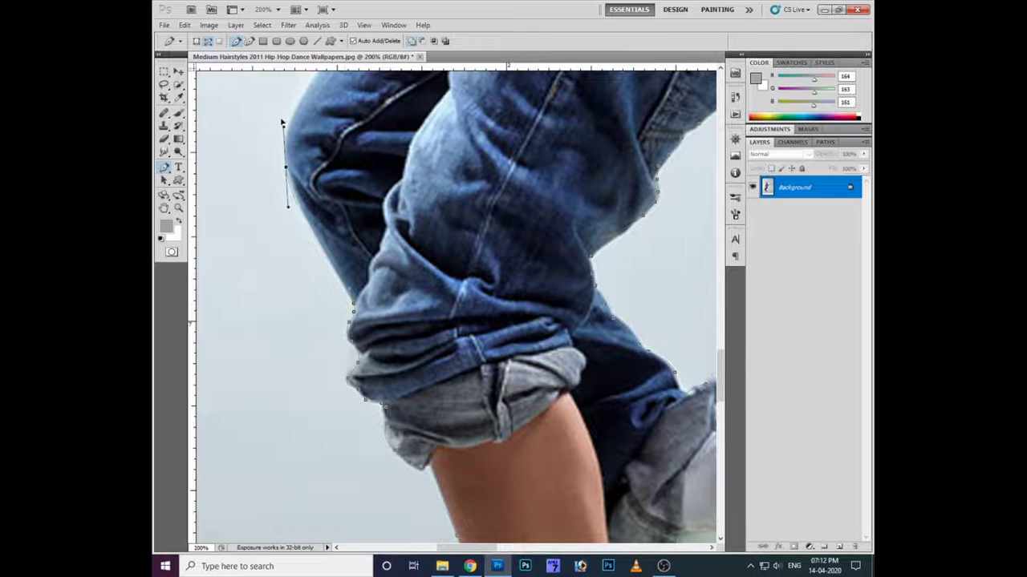
# - Curve the outline up the jeans to the shirt edge above the belt
pyautogui.click(310, 88)
pyautogui.scroll(5, 310, 121)
pyautogui.moveTo(343, 172); pyautogui.dragTo(370, 148)
pyautogui.scroll(5, 381, 232)
pyautogui.moveTo(356, 247); pyautogui.dragTo(414, 199)
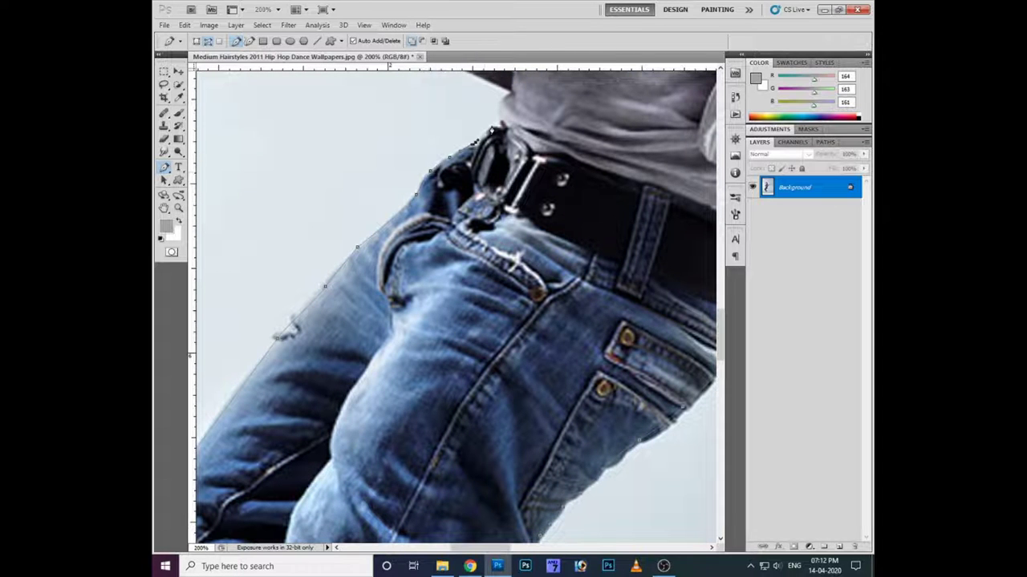
pyautogui.click(507, 91)
pyautogui.scroll(5, 449, 144)
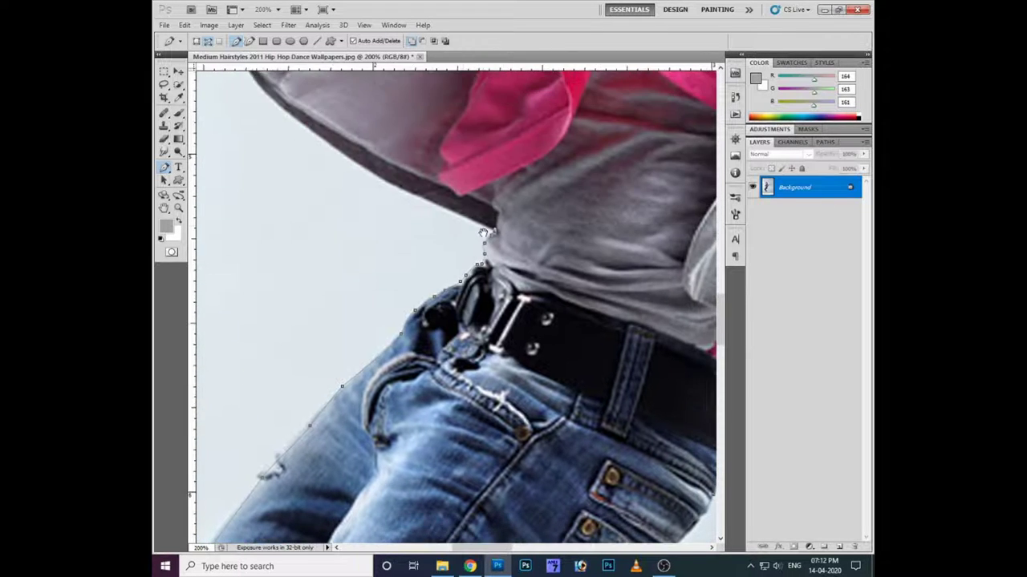
pyautogui.click(397, 193)
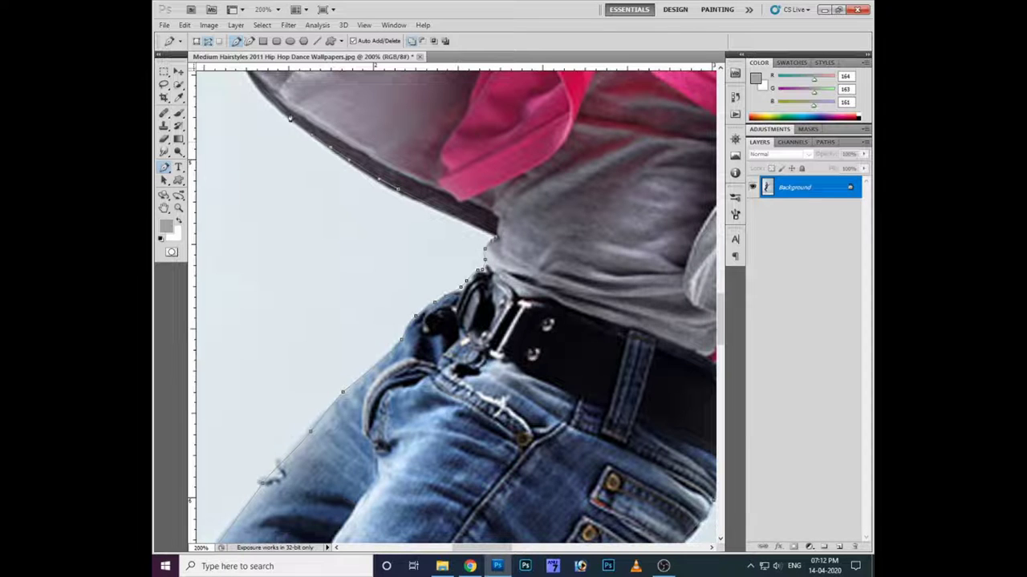
pyautogui.scroll(5, 262, 91)
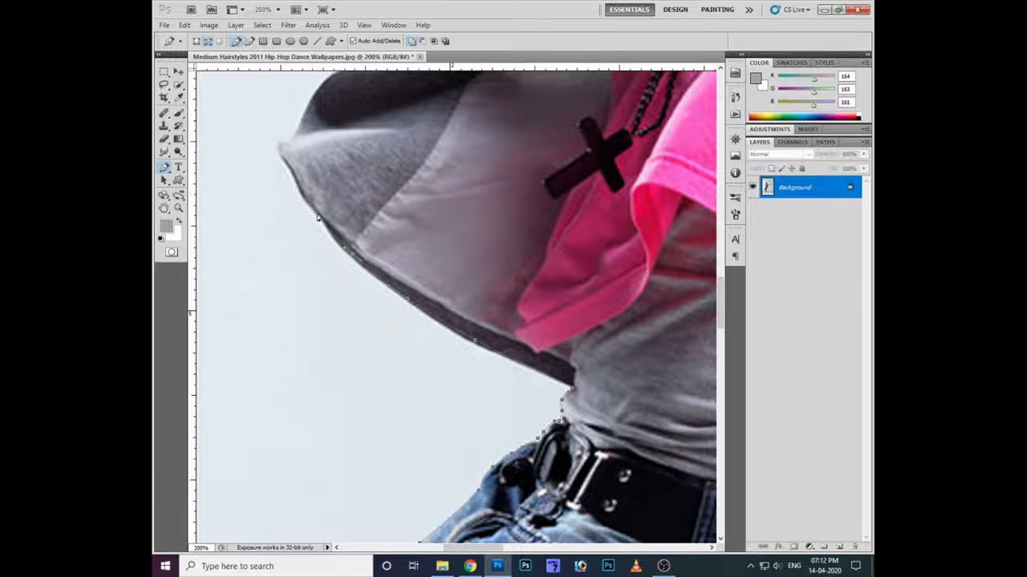
# - Continue the outline along the hood edge up to the top of the hood
pyautogui.click(279, 145)
pyautogui.scroll(3, 310, 105)
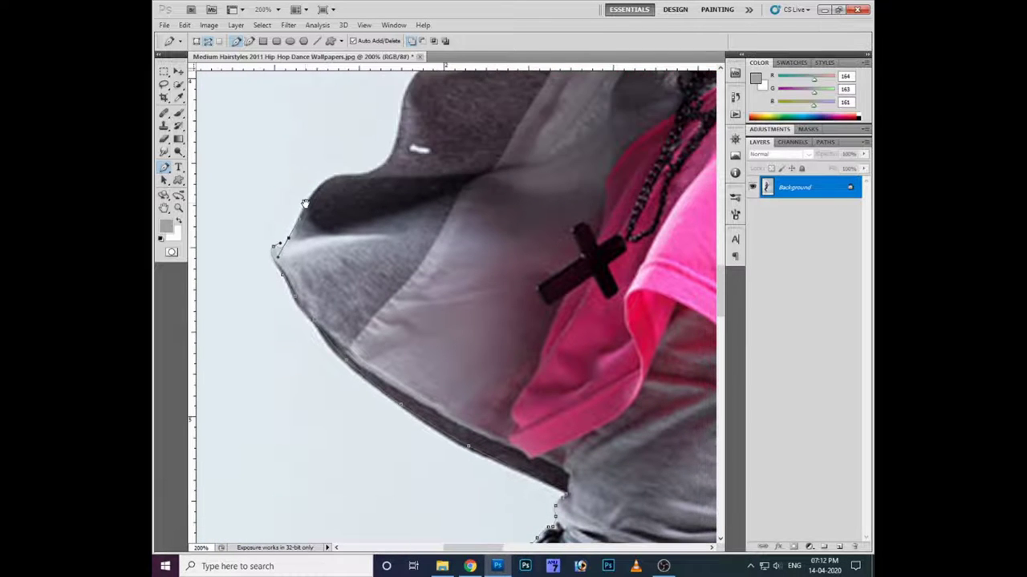
pyautogui.click(330, 175)
pyautogui.click(357, 168)
pyautogui.click(396, 138)
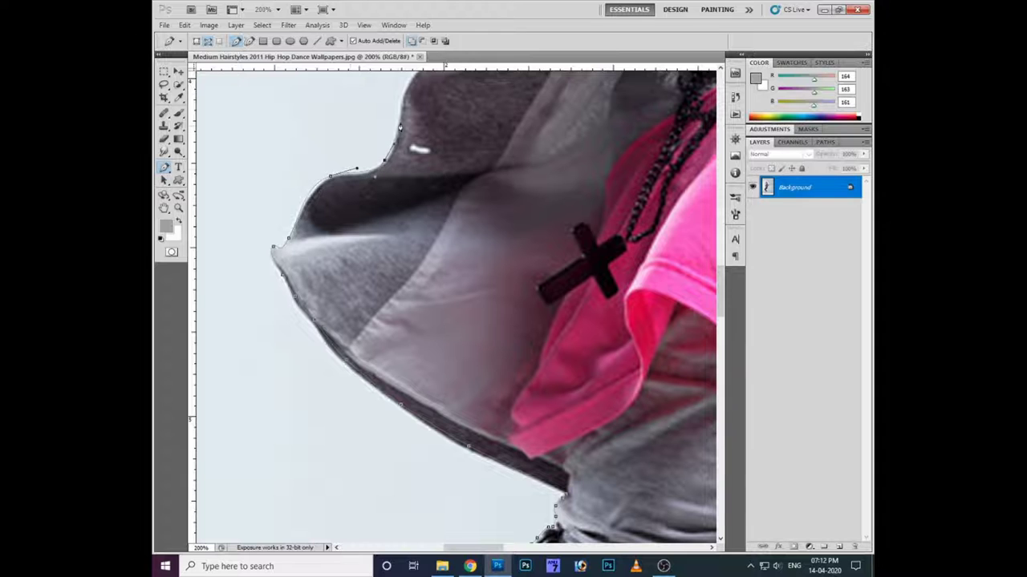
pyautogui.click(398, 124)
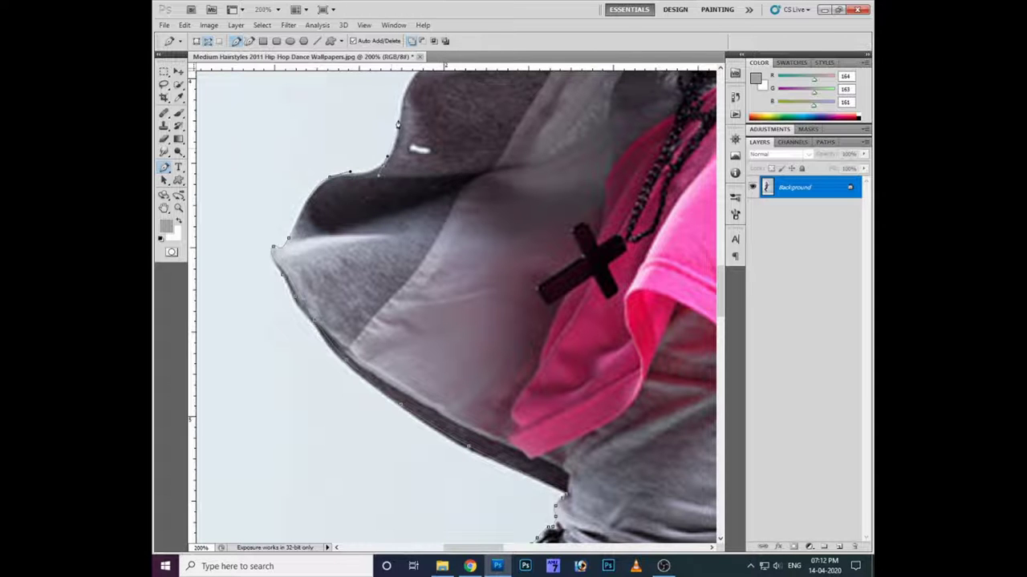
pyautogui.moveTo(402, 112); pyautogui.dragTo(366, 187)
pyautogui.click(364, 176)
pyautogui.click(485, 100)
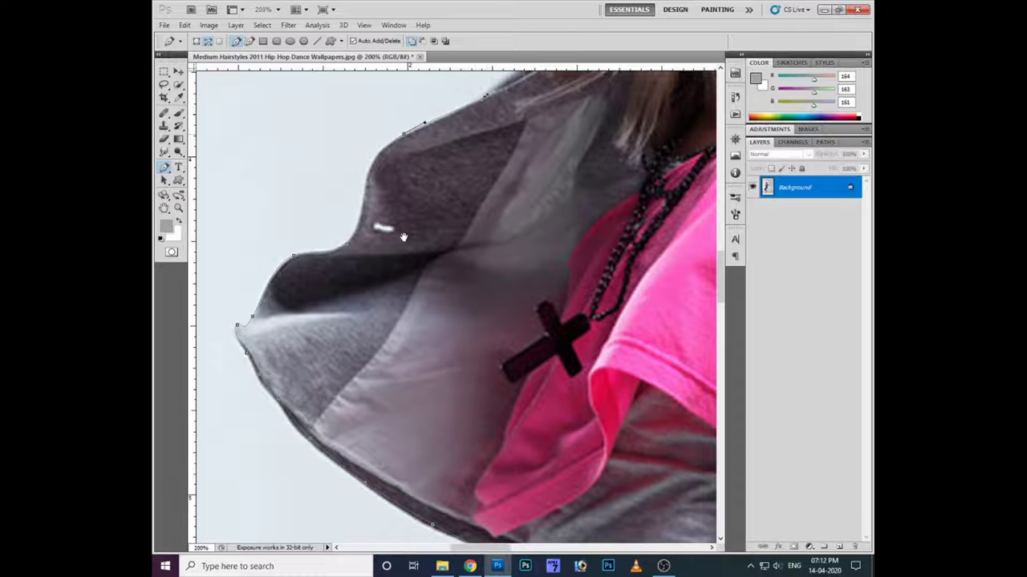
pyautogui.moveTo(497, 90); pyautogui.dragTo(399, 238)
pyautogui.click(453, 197)
pyautogui.moveTo(430, 135)
pyautogui.mouseDown()
pyautogui.moveTo(367, 105)
pyautogui.moveTo(433, 249)
pyautogui.mouseUp()
# - Finish the outline up the arm, around the shoulder, along the forearm and fingers
pyautogui.click(401, 215)
pyautogui.click(375, 165)
pyautogui.moveTo(365, 96)
pyautogui.mouseDown()
pyautogui.moveTo(365, 221)
pyautogui.moveTo(333, 215)
pyautogui.mouseUp()
pyautogui.click(343, 212)
pyautogui.click(355, 182)
pyautogui.moveTo(372, 155); pyautogui.dragTo(383, 144)
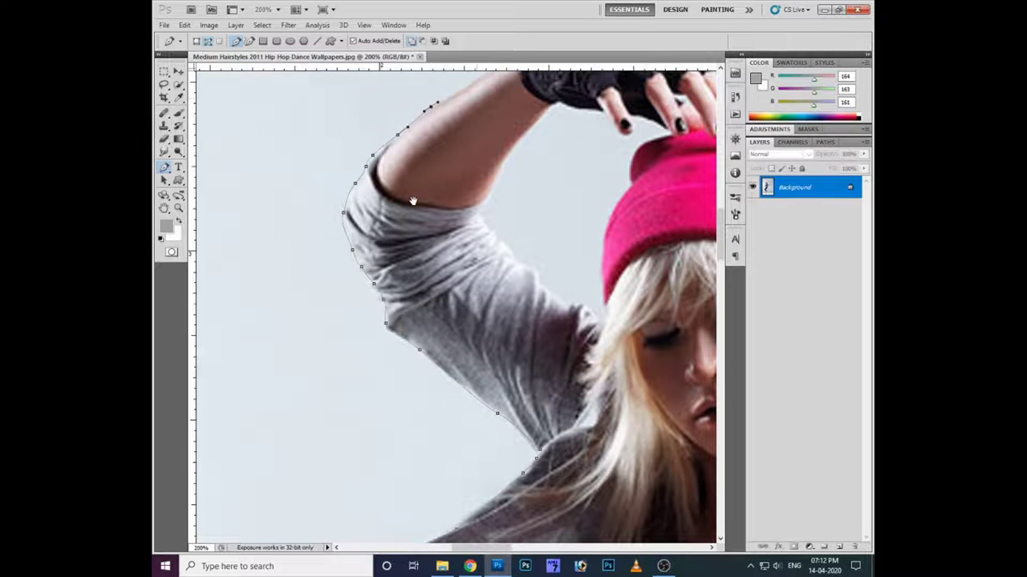
pyautogui.moveTo(430, 108); pyautogui.dragTo(360, 221)
pyautogui.click(434, 174)
pyautogui.moveTo(457, 156); pyautogui.dragTo(472, 149)
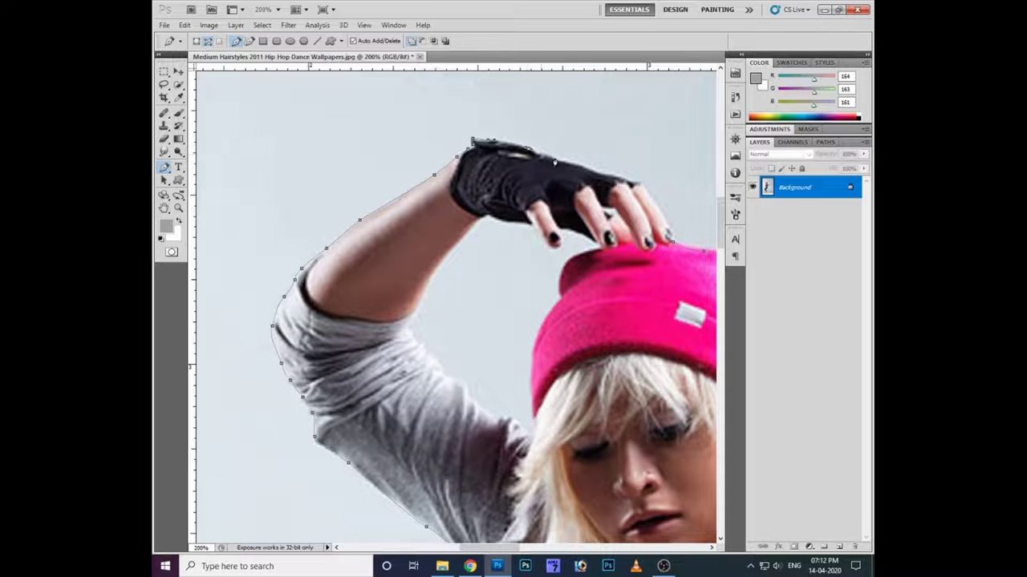
pyautogui.click(626, 176)
# - Load the path as a selection, feather it, and copy the dancer onto a new layer
pyautogui.hotkey('ctrl', 'Return')
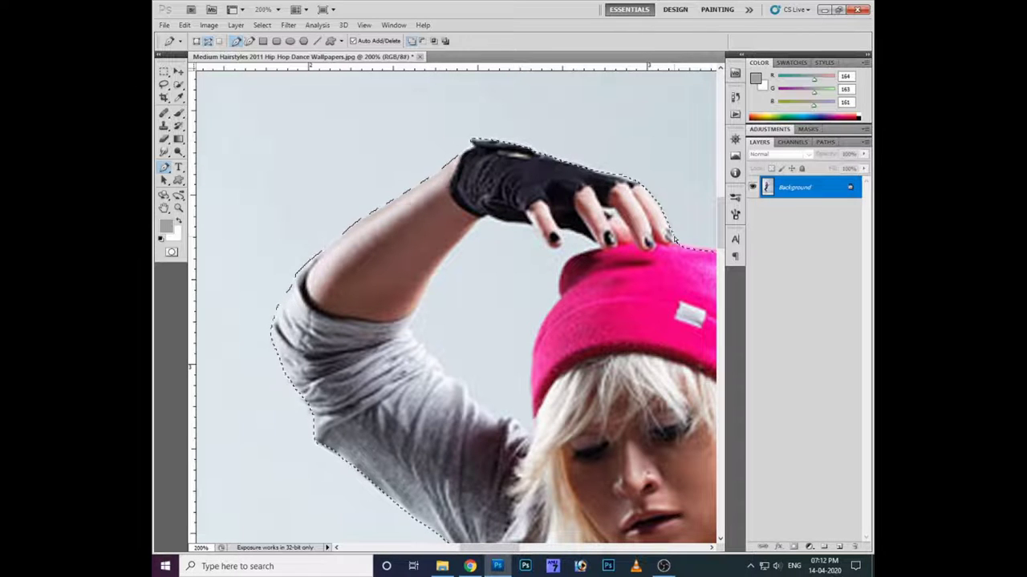
pyautogui.hotkey('ctrl', '0')
pyautogui.hotkey('shift', 'F6')
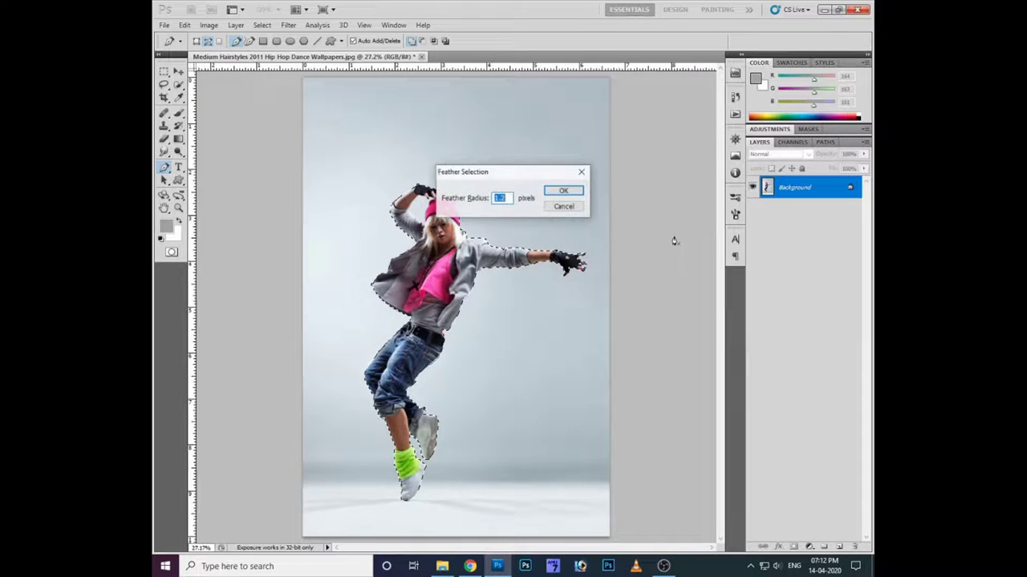
pyautogui.press('Return')
pyautogui.hotkey('ctrl', 'j')
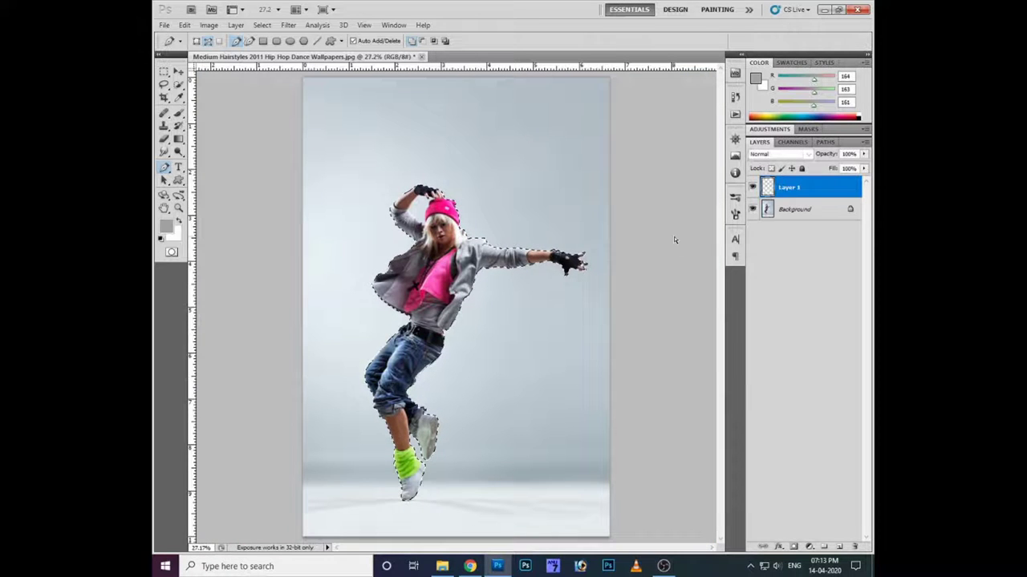
# - Duplicate the dancer layer, fill it white, move it below Layer 1, then select Layer 1
pyautogui.hotkey('ctrl', 'j')
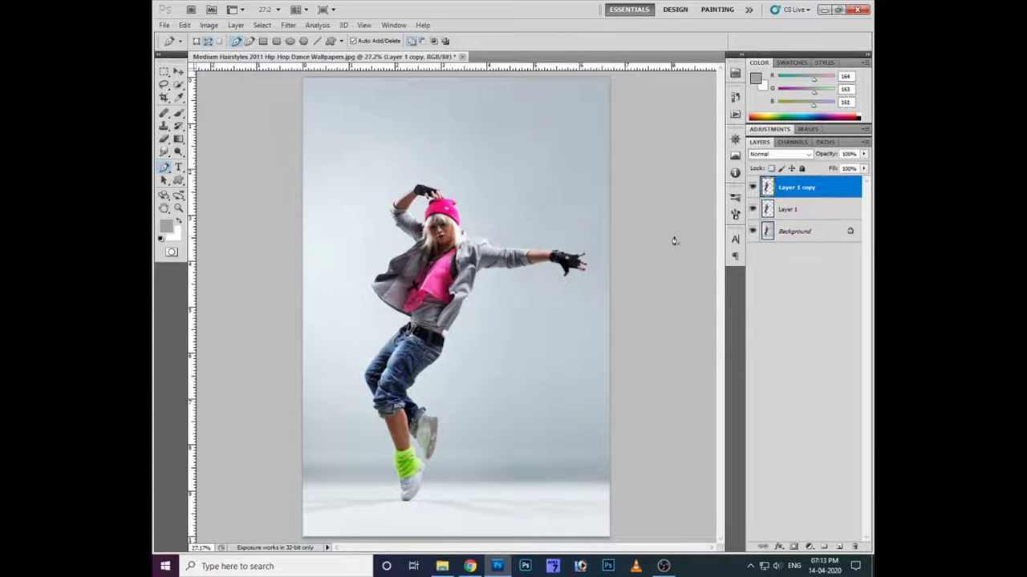
pyautogui.hotkey('ctrl', 'BackSpace')
pyautogui.hotkey('ctrl', '[')
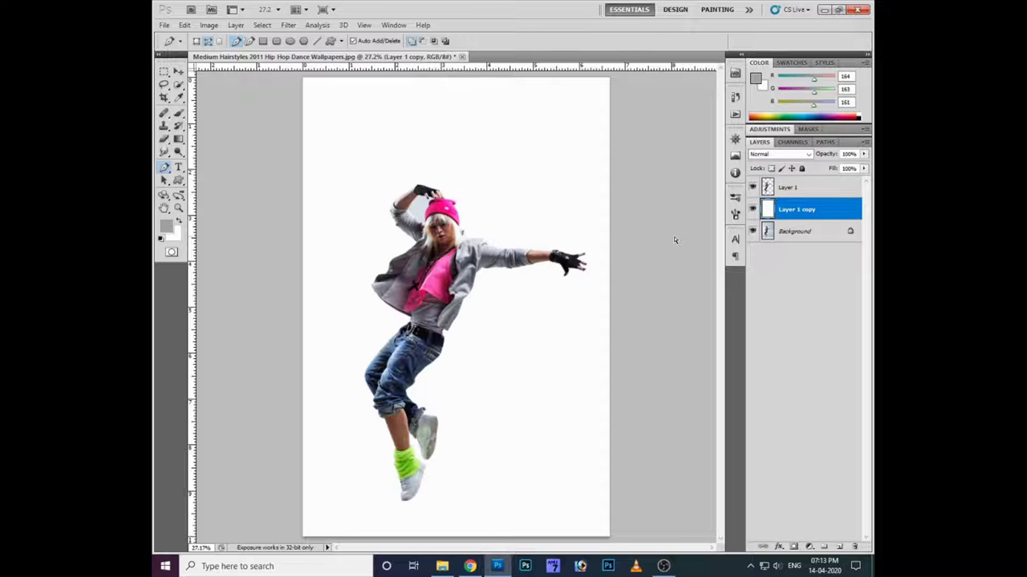
pyautogui.hotkey('ctrl', '1')
pyautogui.scroll(10, 418, 225)
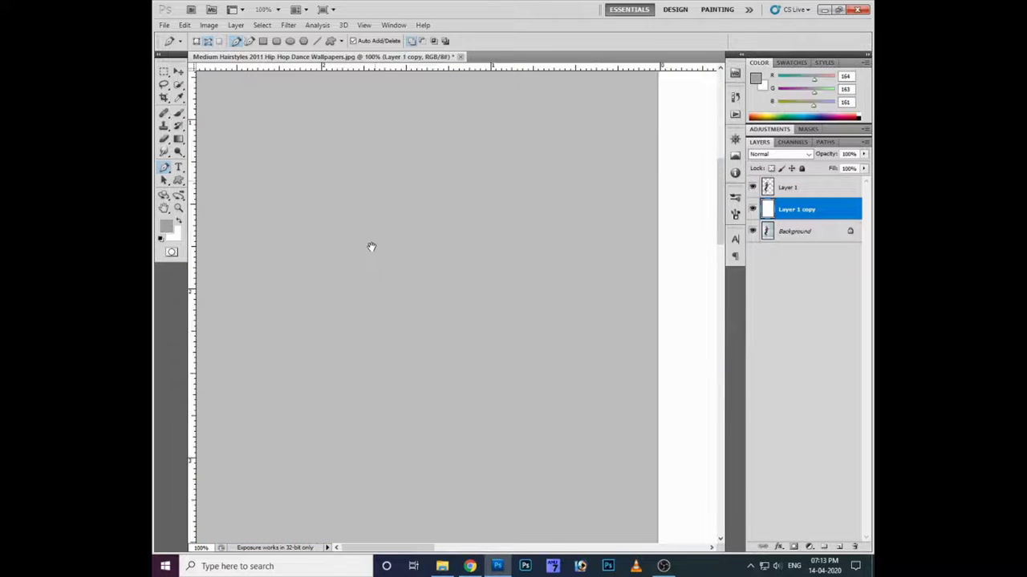
pyautogui.scroll(3, 337, 243)
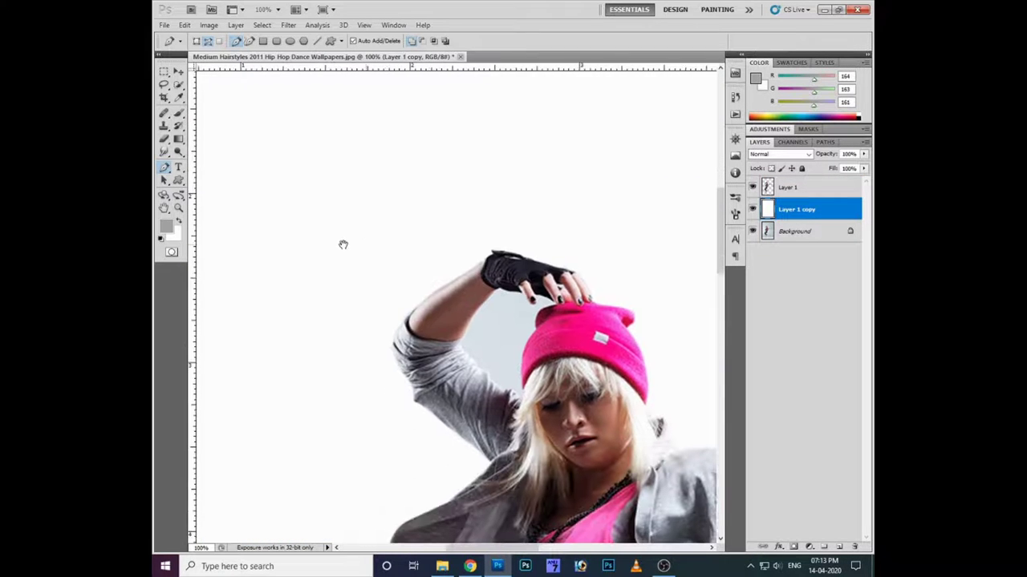
pyautogui.rightClick(524, 338)
# - On Layer 1, outline the grey gap between the raised arm and pink hat with the Freeform Pen
pyautogui.click(529, 341)
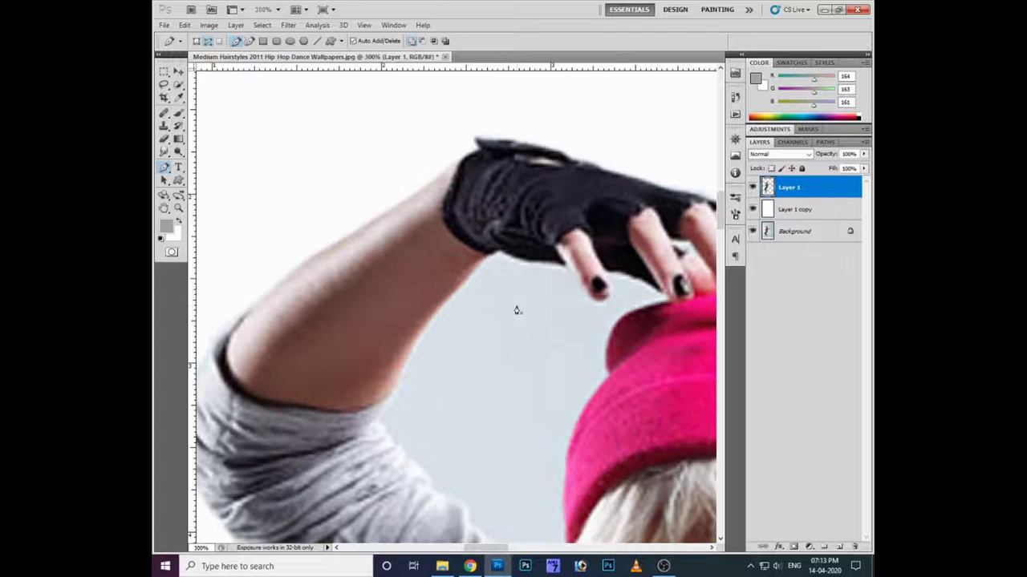
pyautogui.moveTo(540, 266)
pyautogui.mouseDown()
pyautogui.moveTo(567, 270)
pyautogui.moveTo(608, 303)
pyautogui.moveTo(593, 208)
pyautogui.moveTo(582, 258)
pyautogui.mouseUp()
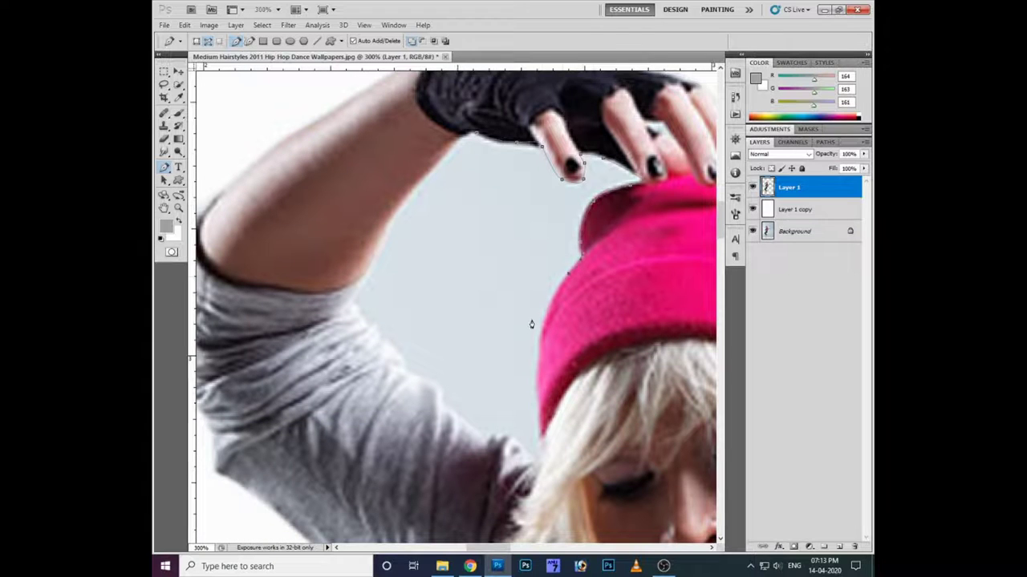
pyautogui.moveTo(540, 348)
pyautogui.mouseDown()
pyautogui.moveTo(534, 363)
pyautogui.moveTo(431, 339)
pyautogui.moveTo(355, 257)
pyautogui.moveTo(355, 206)
pyautogui.mouseUp()
pyautogui.moveTo(386, 142); pyautogui.dragTo(431, 125)
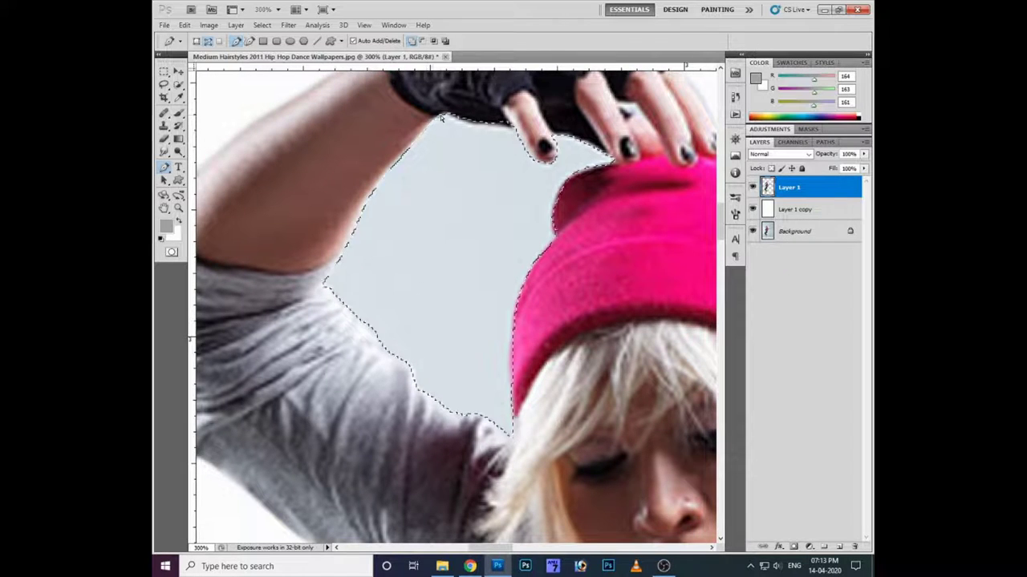
# - Turn the outline into a selection, fill it white, deselect, and fit the image on screen
pyautogui.rightClick(440, 119)
pyautogui.press('Return')
pyautogui.press('Delete')
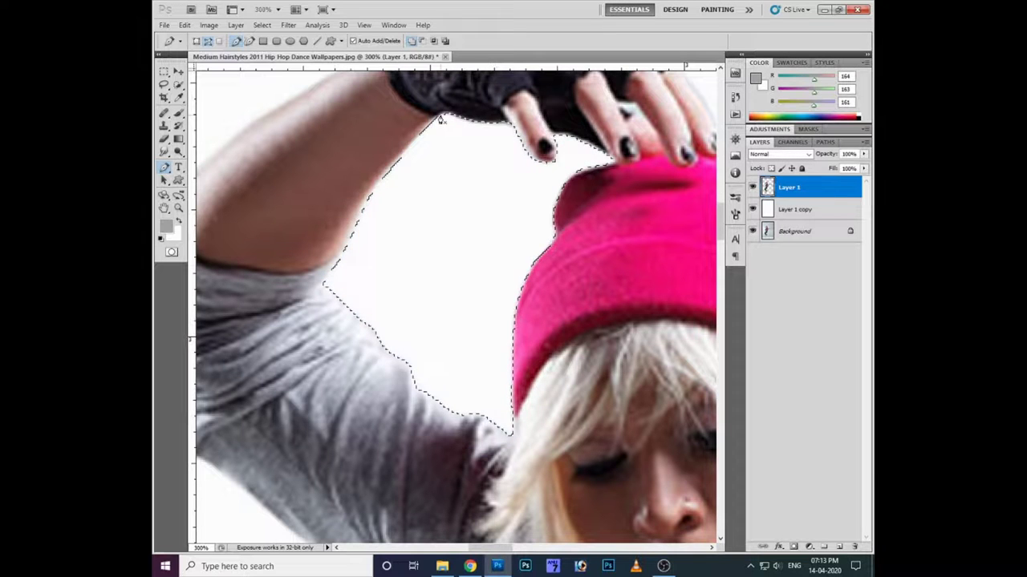
pyautogui.hotkey('ctrl', 'd')
pyautogui.hotkey('ctrl', '0')
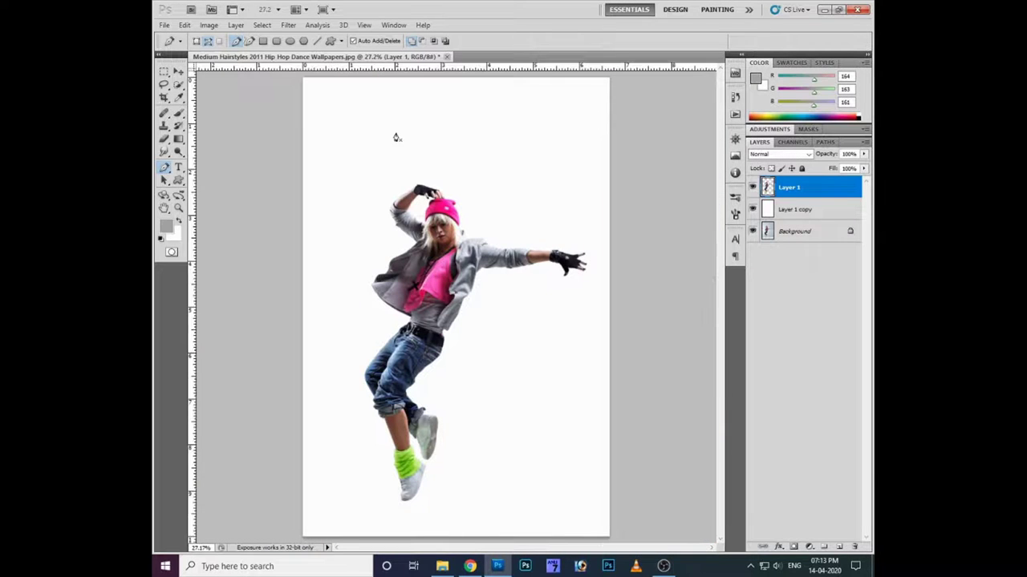
# - Create a new U.S. Paper Letter document, 8.5 × 11 inches at 300 pixels/inch
pyautogui.press('v')
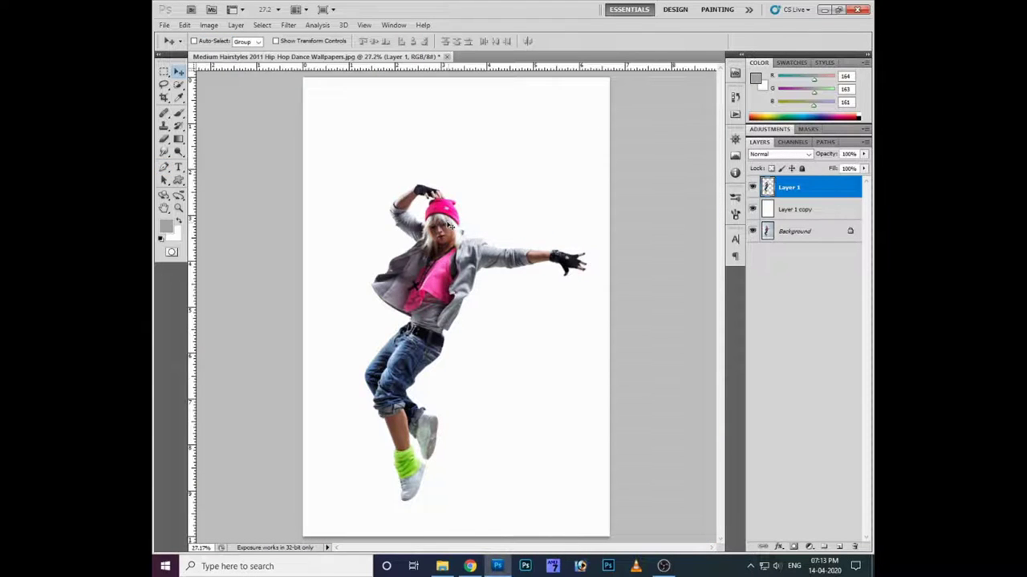
pyautogui.hotkey('ctrl', 'n')
pyautogui.click(530, 162)
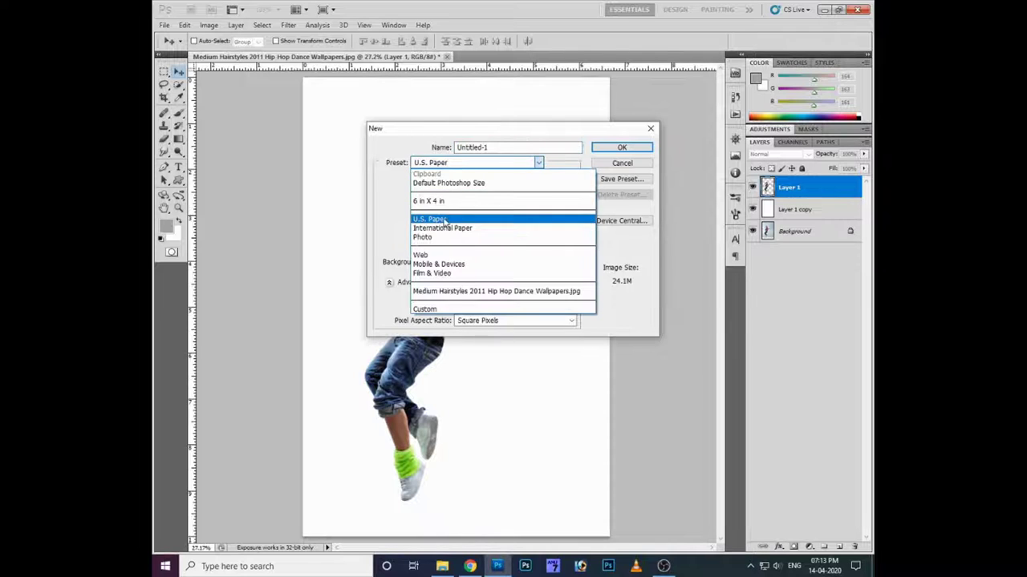
pyautogui.click(442, 221)
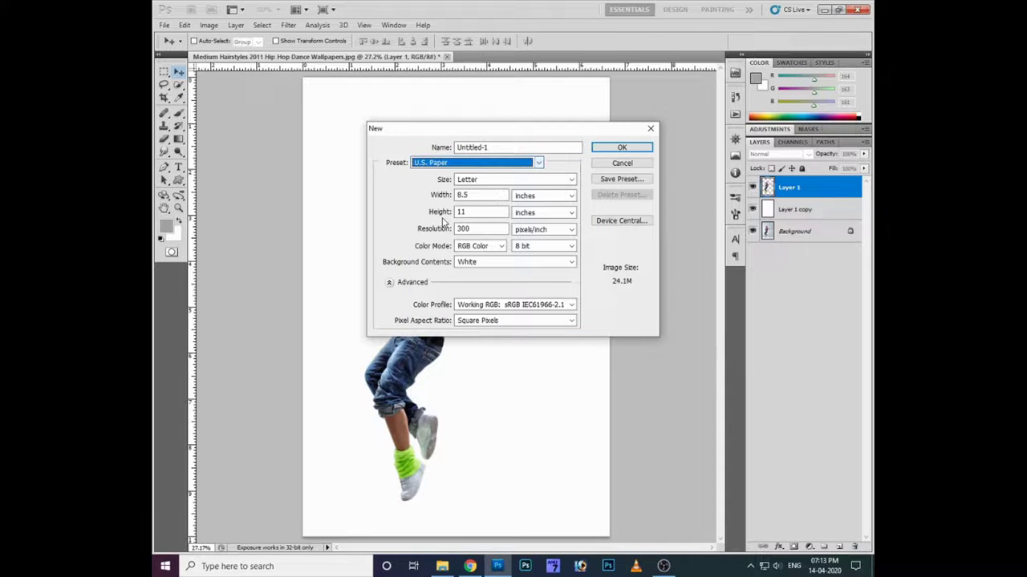
pyautogui.click(618, 148)
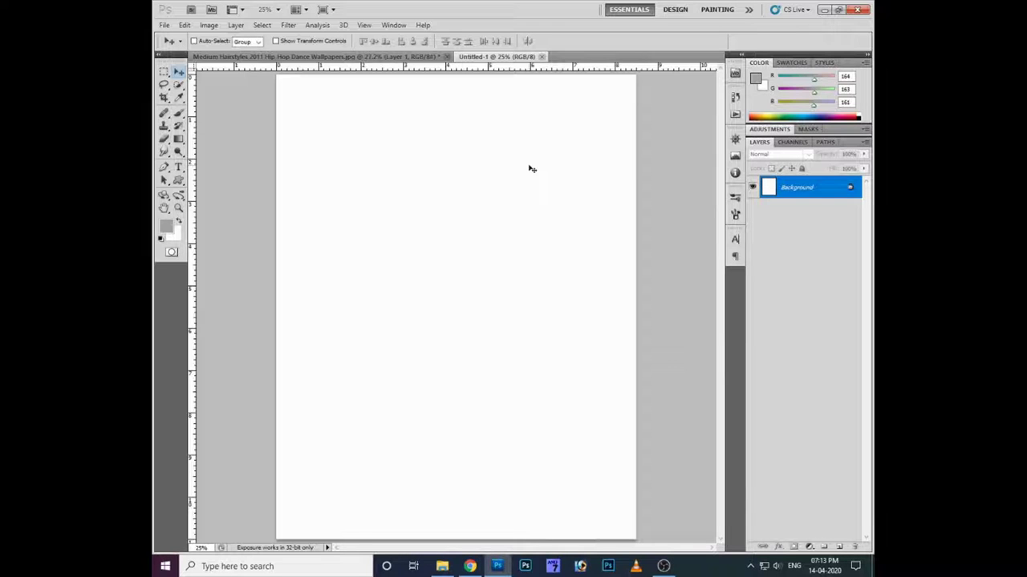
# - Resize the image to a height of 15 inches in Image Size
pyautogui.hotkey('ctrl', '-')
pyautogui.hotkey('ctrl', 'alt', 'i')
pyautogui.press('Return')
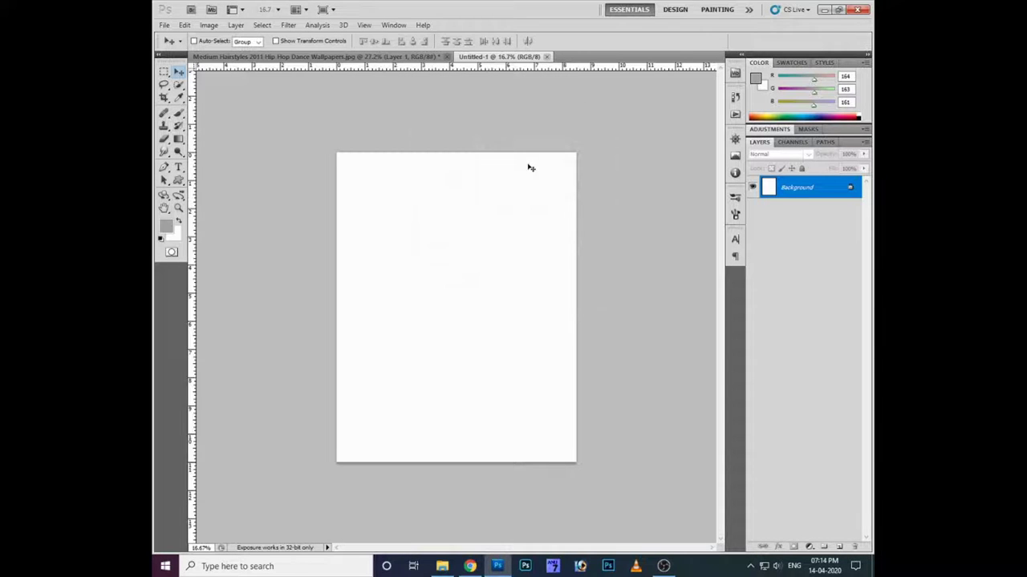
pyautogui.hotkey('ctrl', 'alt', 'i')
pyautogui.press('Tab')
pyautogui.press('Tab')
pyautogui.press('Tab')
pyautogui.write('15')
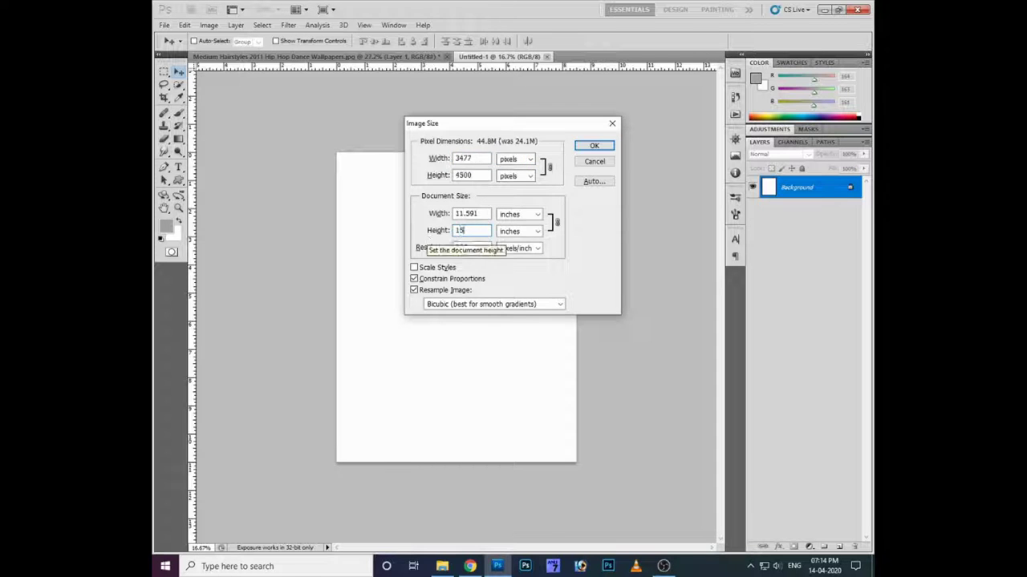
pyautogui.press('Return')
pyautogui.hotkey('ctrl', '-')
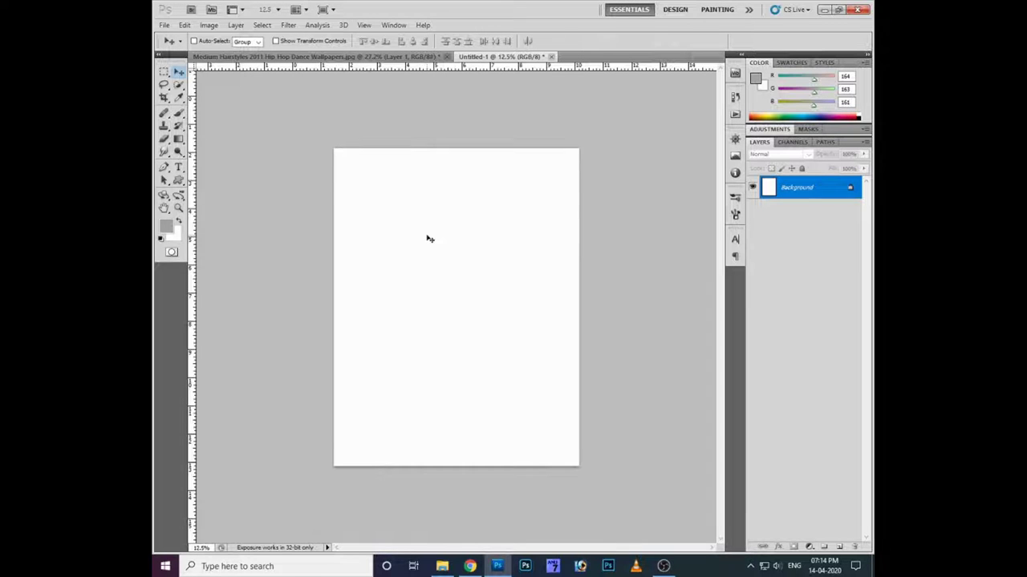
# - Rotate the canvas 90° clockwise into landscape orientation
pyautogui.hotkey('alt', 'i')
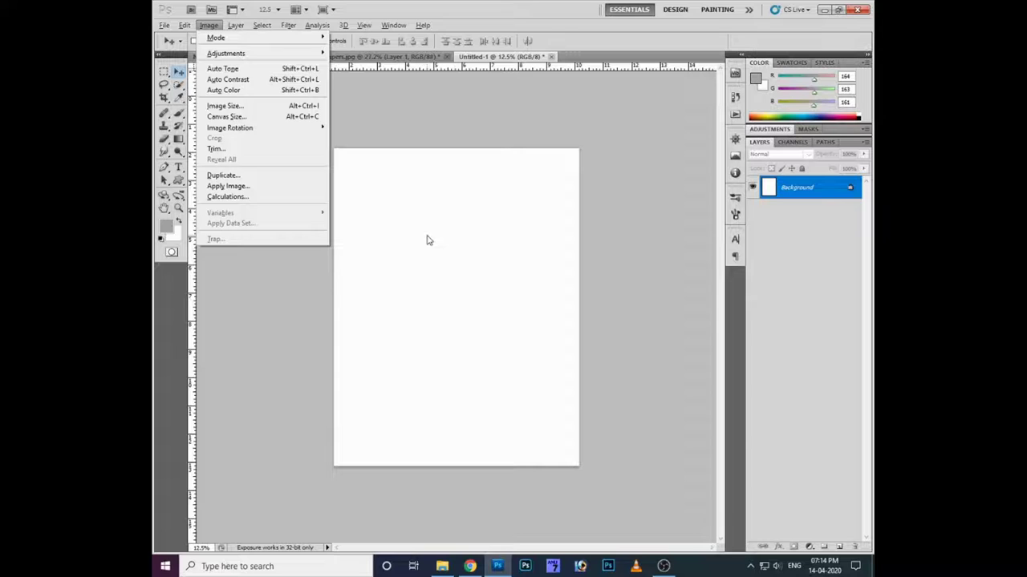
pyautogui.click(456, 262)
pyautogui.click(210, 25)
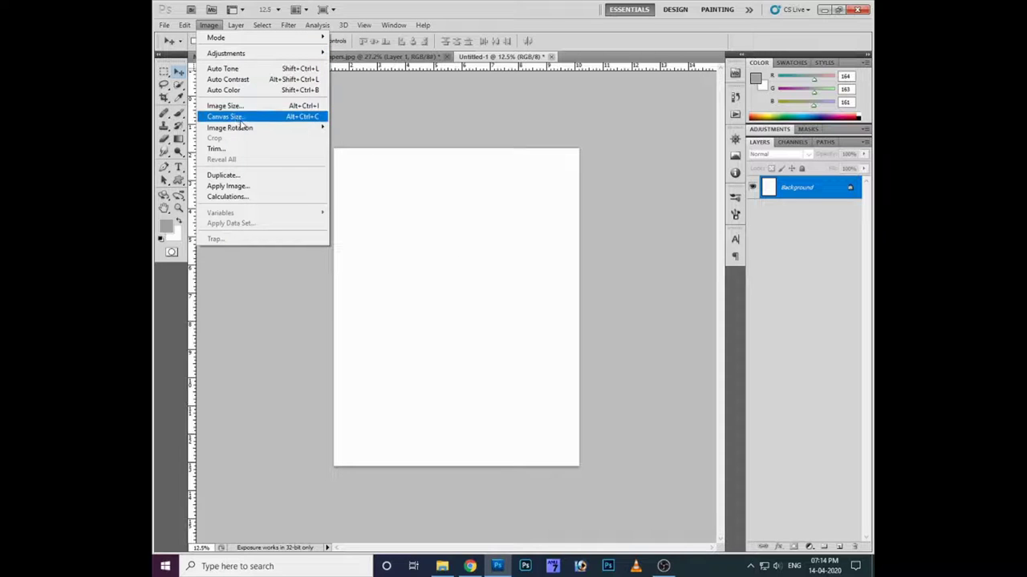
pyautogui.click(362, 142)
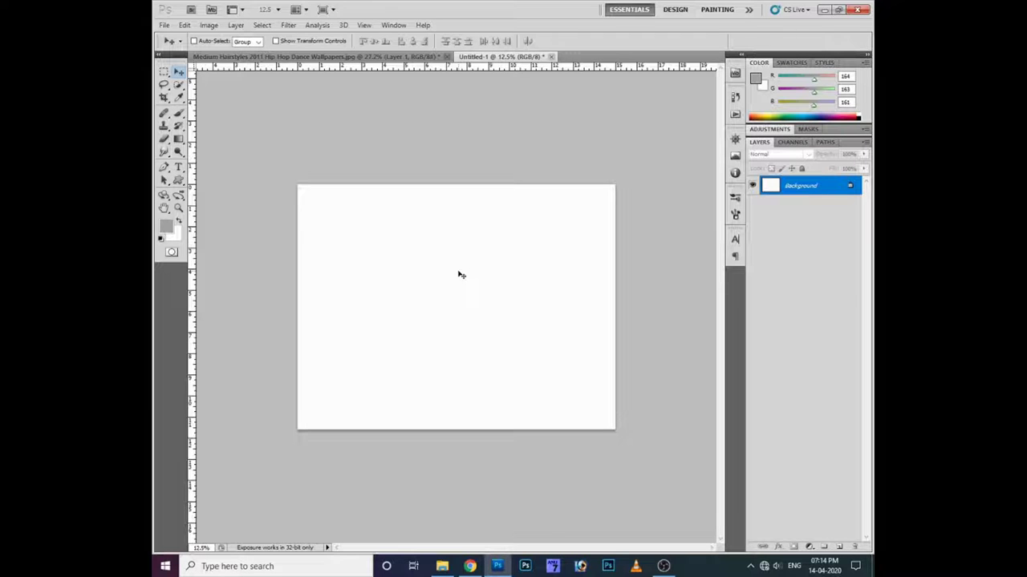
# - Drag the dancer layer from the dancer document onto Untitled-1, where it becomes Layer 1
pyautogui.click(337, 57)
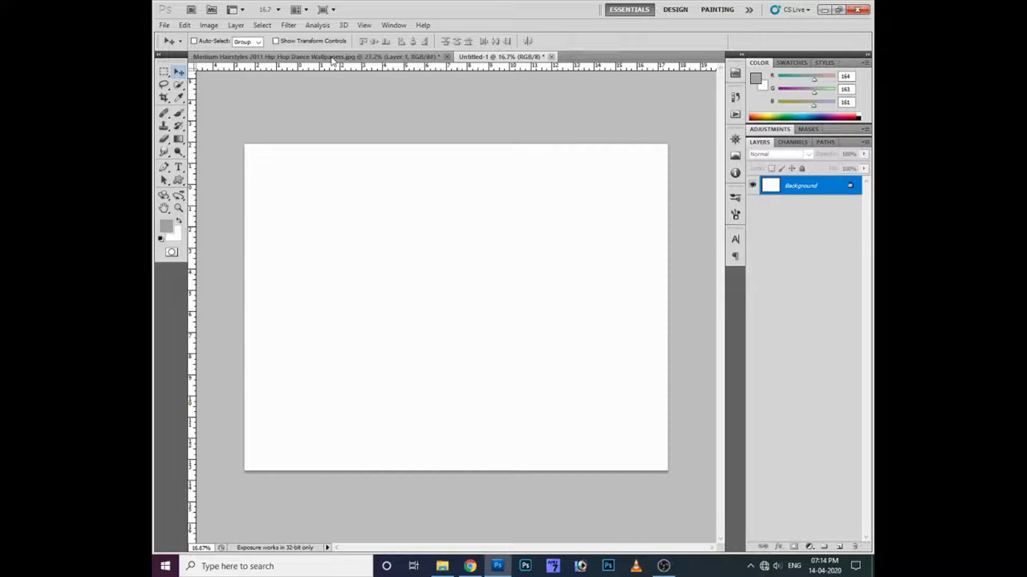
pyautogui.rightClick(431, 202)
pyautogui.click(466, 213)
pyautogui.moveTo(462, 225)
pyautogui.mouseDown()
pyautogui.moveTo(474, 58)
pyautogui.moveTo(454, 265)
pyautogui.moveTo(455, 253)
pyautogui.mouseUp()
pyautogui.hotkey('ctrl', '+')
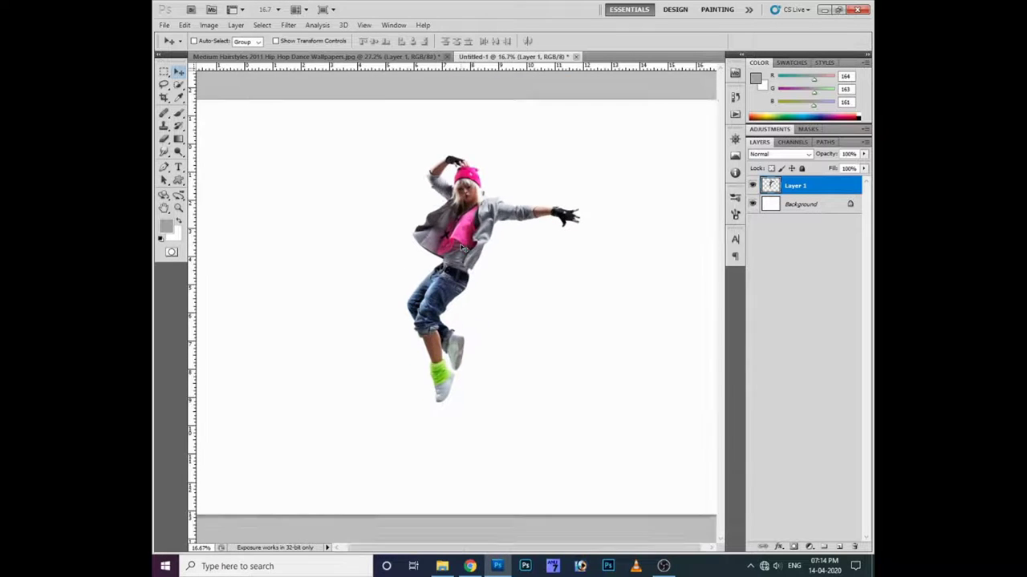
pyautogui.hotkey('ctrl', '+')
pyautogui.hotkey('ctrl', '+')
pyautogui.scroll(3, 465, 248)
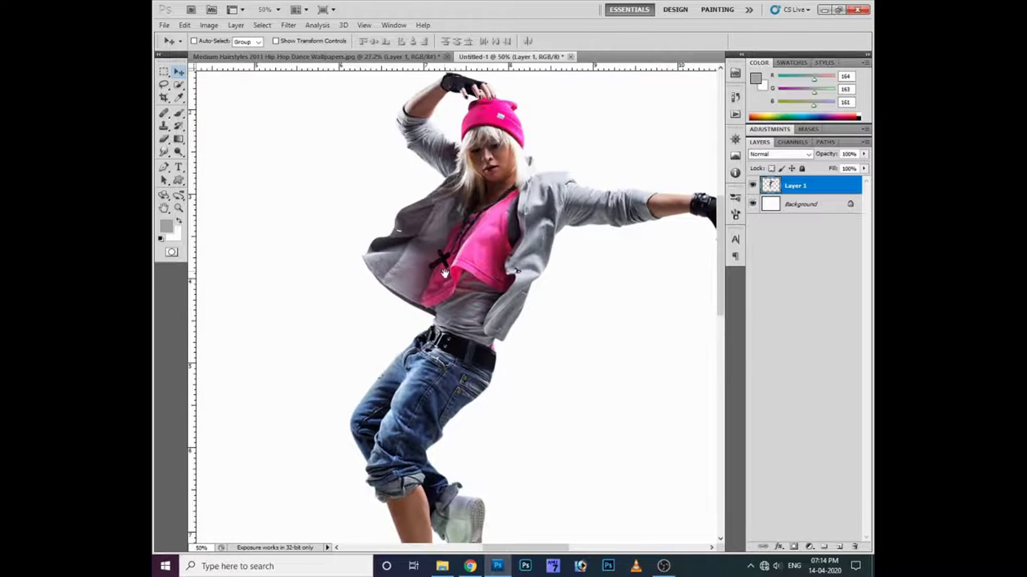
pyautogui.hotkey('ctrl', '-')
pyautogui.press('m')
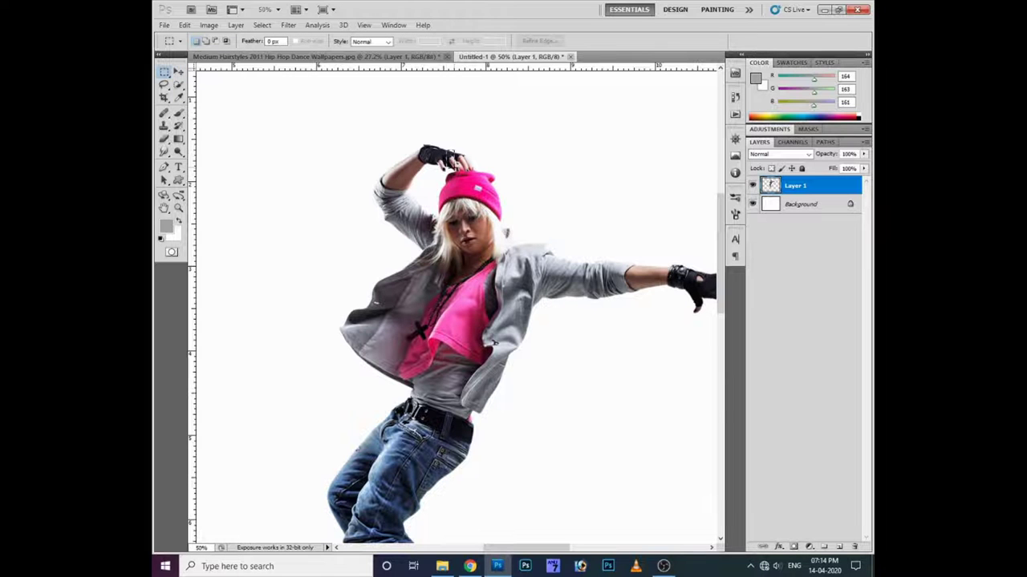
# - Copy a thin dancer slice to a new layer and stretch it into a long horizontal bar
pyautogui.hotkey('ctrl', 'shift', 'alt', 'n')
pyautogui.hotkey('ctrl', 't')
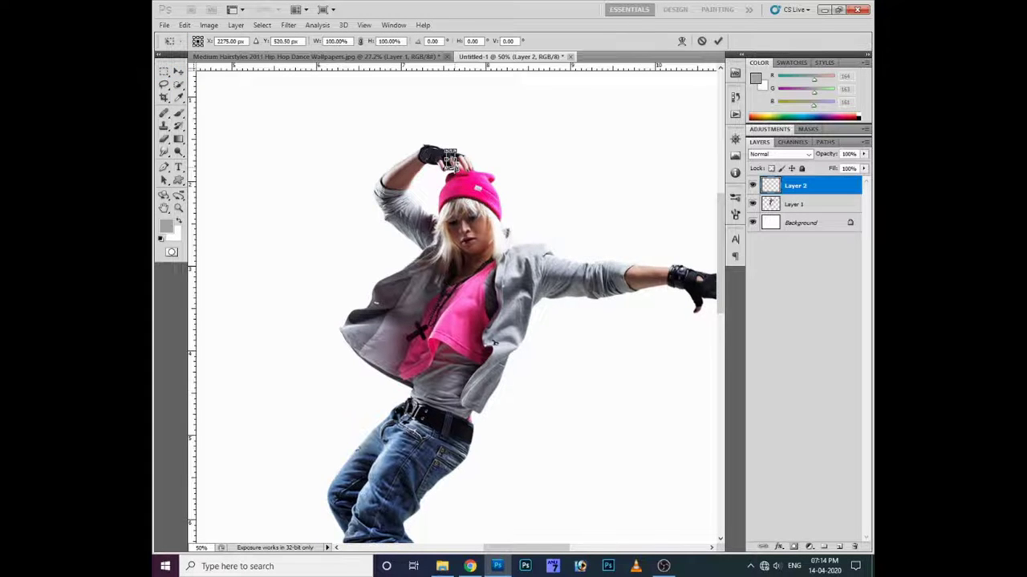
pyautogui.hotkey('ctrl', '-')
pyautogui.moveTo(455, 207); pyautogui.dragTo(412, 218)
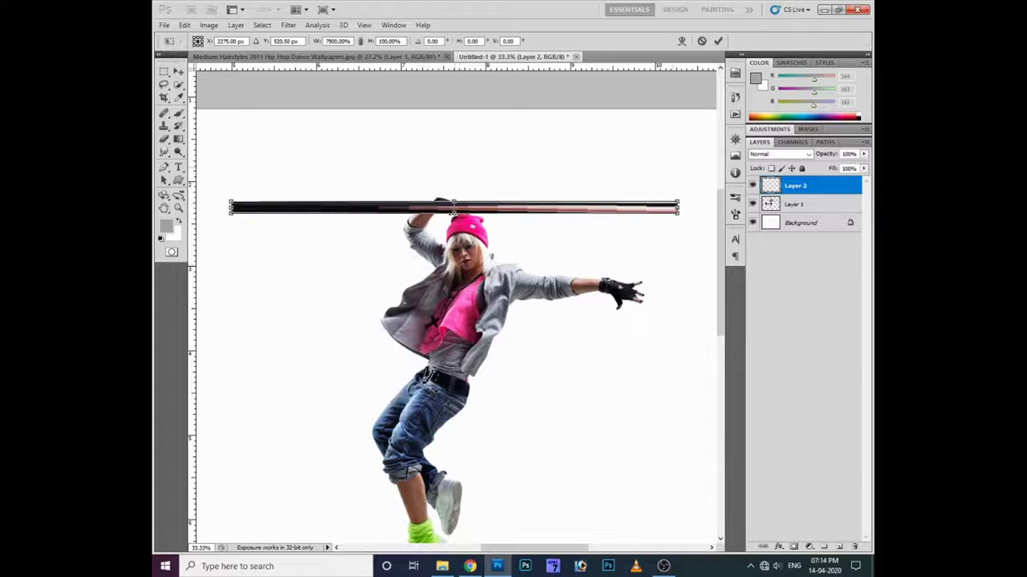
pyautogui.moveTo(412, 217); pyautogui.dragTo(290, 217)
pyautogui.press('Return')
# - Move the dark bar up to the page's top edge
pyautogui.moveTo(372, 247); pyautogui.dragTo(636, 239)
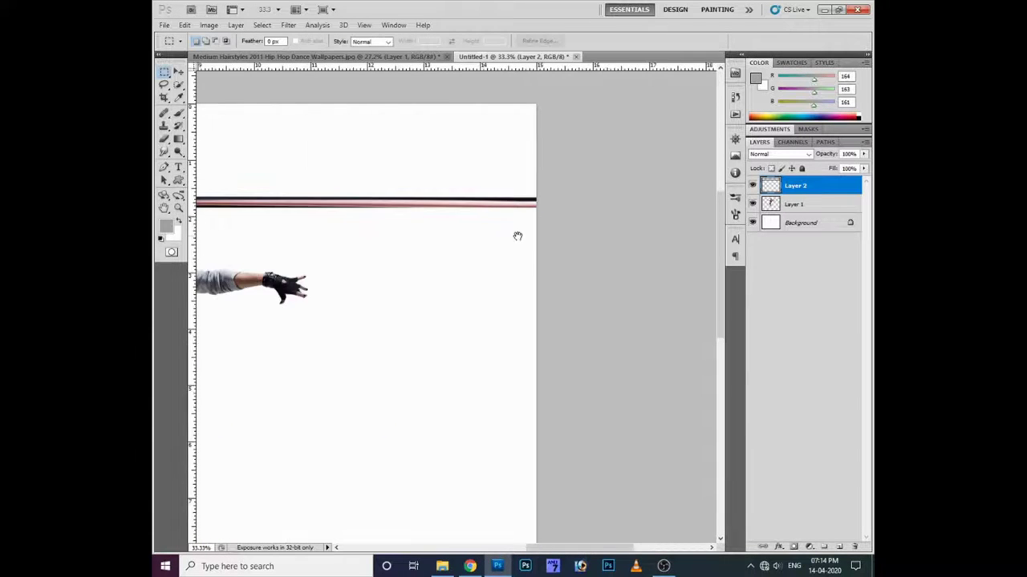
pyautogui.hotkey('ctrl', '+')
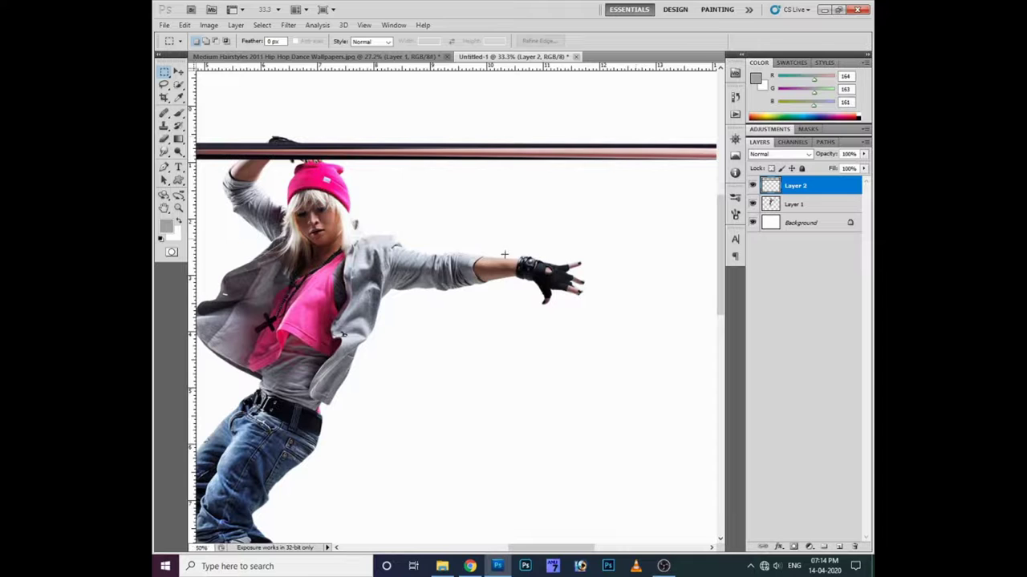
pyautogui.rightClick(320, 187)
pyautogui.click(337, 187)
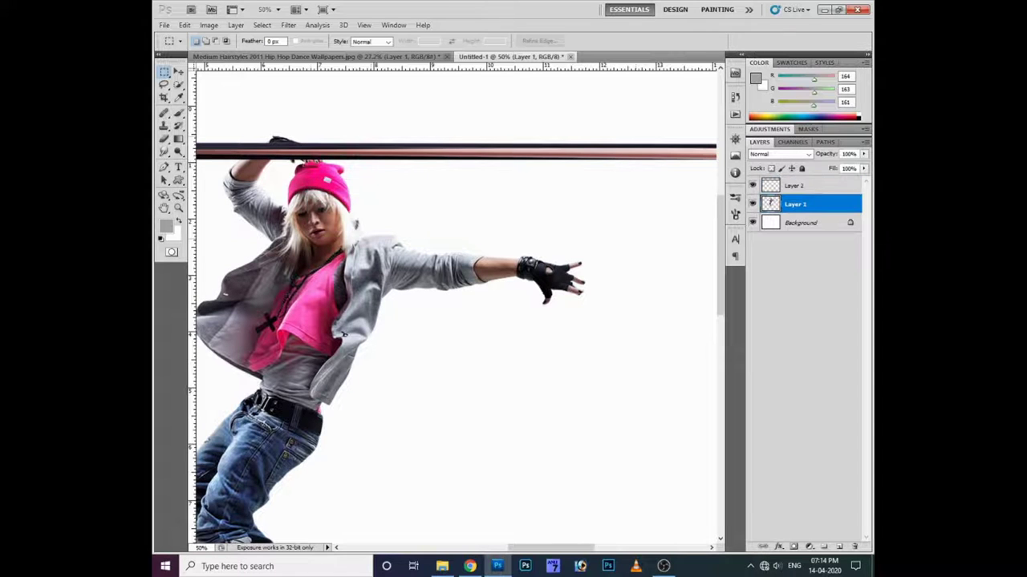
pyautogui.hotkey('ctrl', '-')
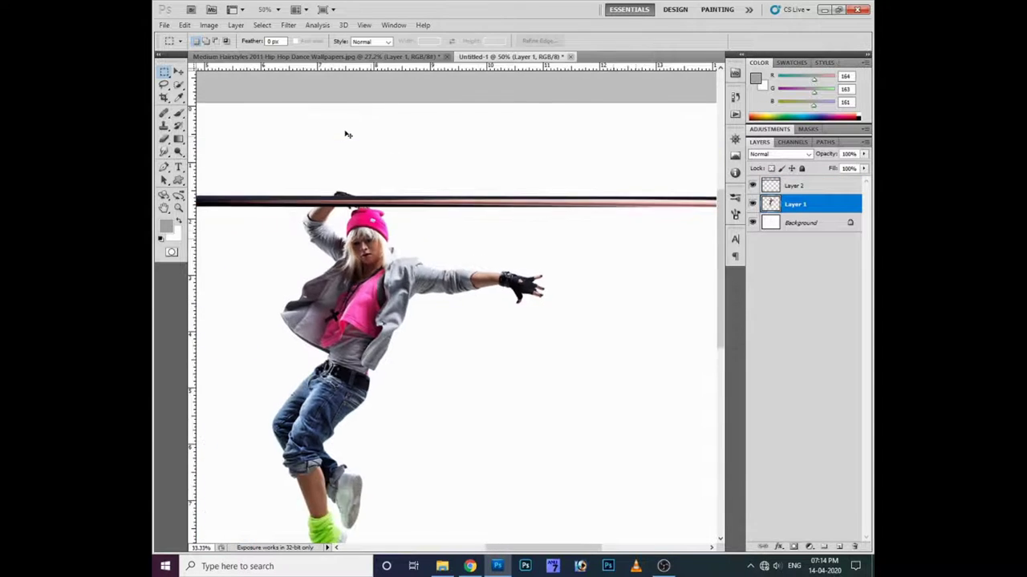
pyautogui.hotkey('ctrl', '-')
pyautogui.hotkey('ctrl', '-')
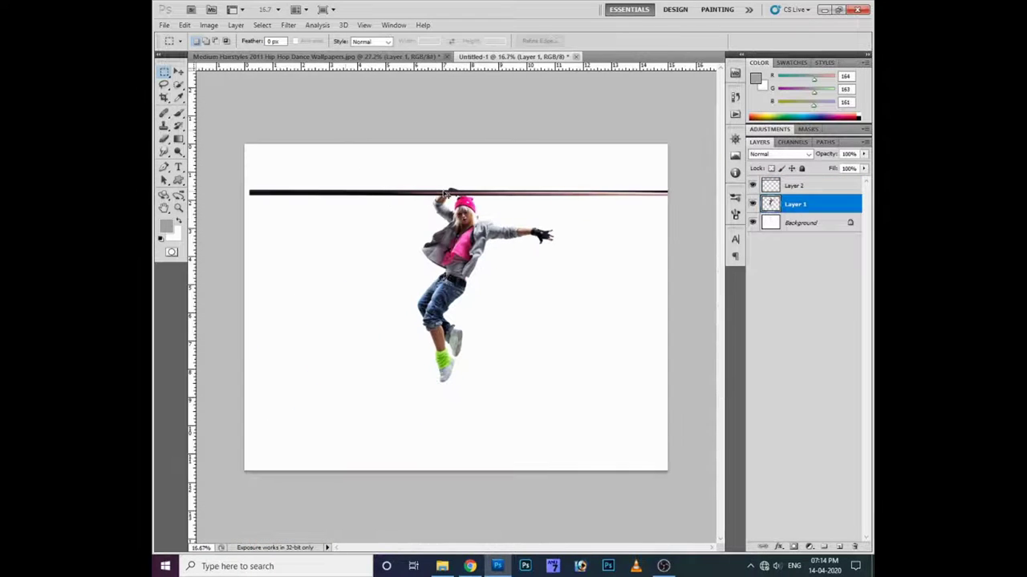
pyautogui.moveTo(446, 194); pyautogui.dragTo(444, 155)
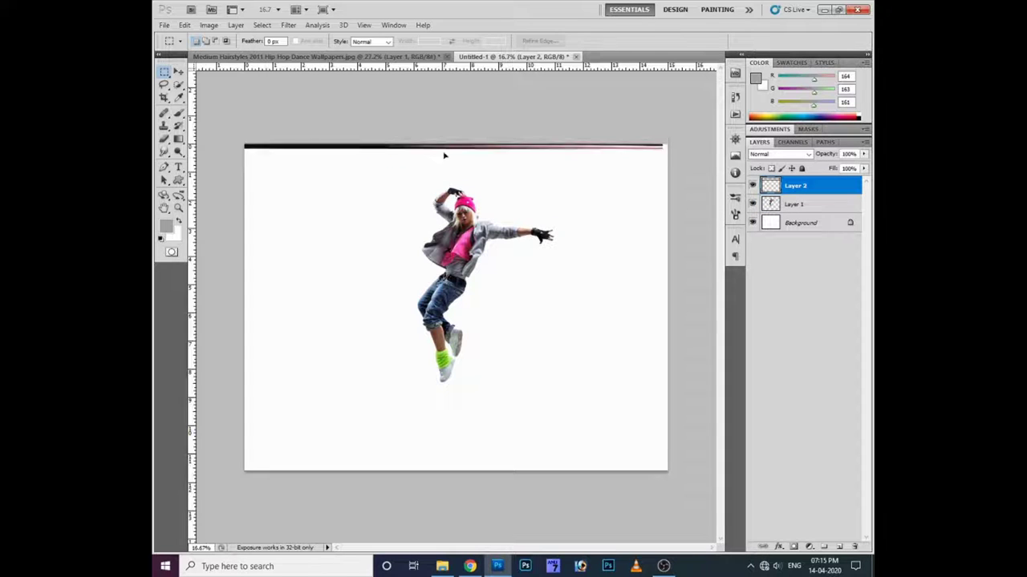
# - Widen the dark bar to the right edge, make it taller, then reselect Layer 1
pyautogui.hotkey('ctrl', 't')
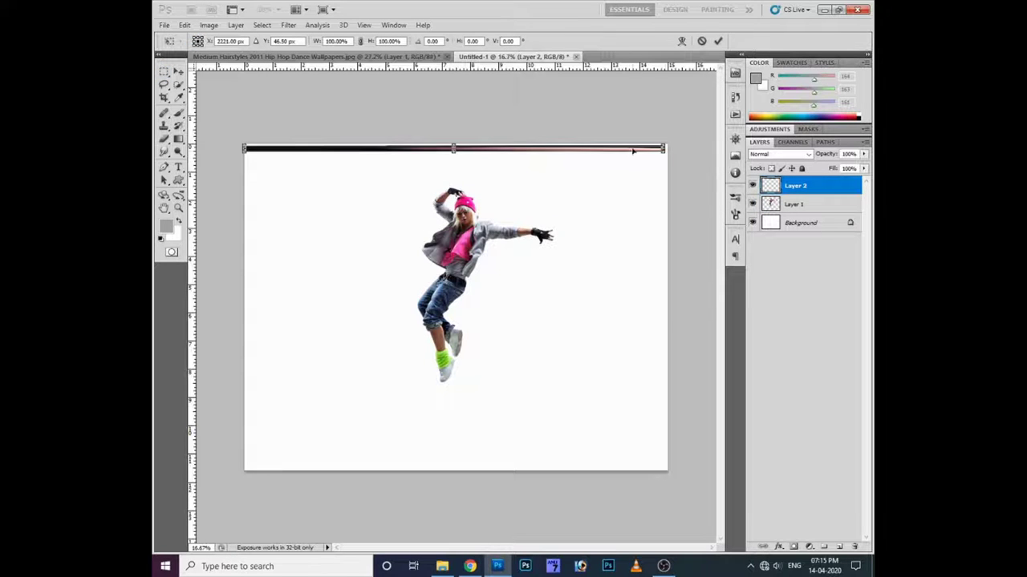
pyautogui.moveTo(663, 149); pyautogui.dragTo(668, 148)
pyautogui.moveTo(455, 149); pyautogui.dragTo(455, 158)
pyautogui.press('Return')
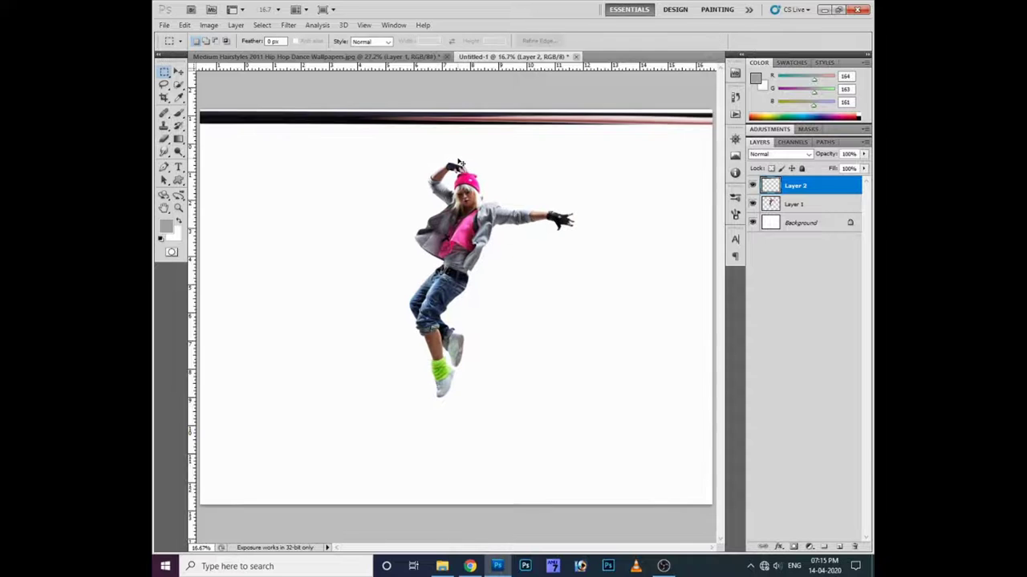
pyautogui.hotkey('ctrl', '+')
pyautogui.rightClick(461, 162)
pyautogui.click(493, 166)
pyautogui.hotkey('ctrl', '+')
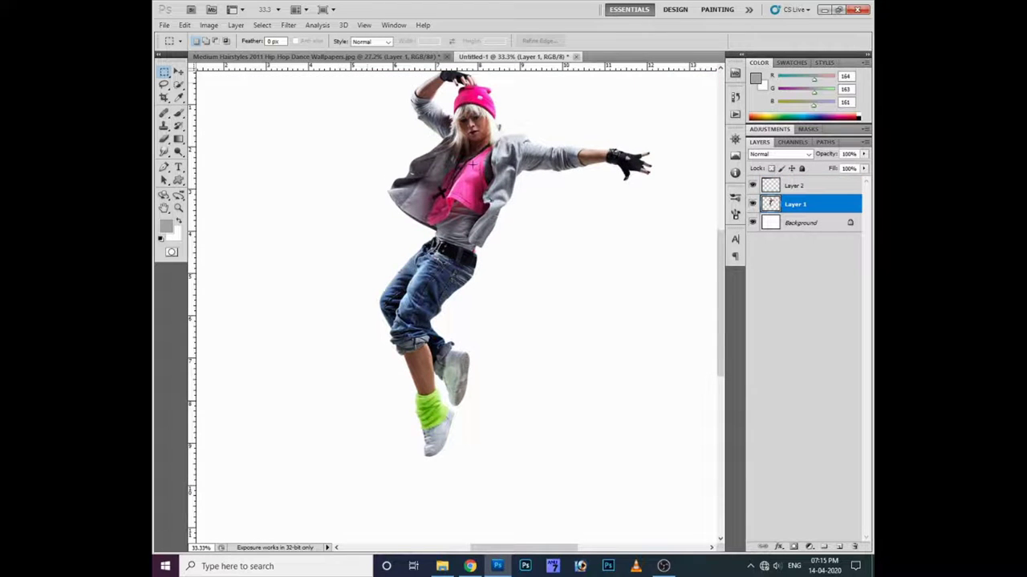
# - Copy a pink-top slice to Layer 3, stretch it edge to edge, and place it under the dark bar
pyautogui.hotkey('ctrl', '+')
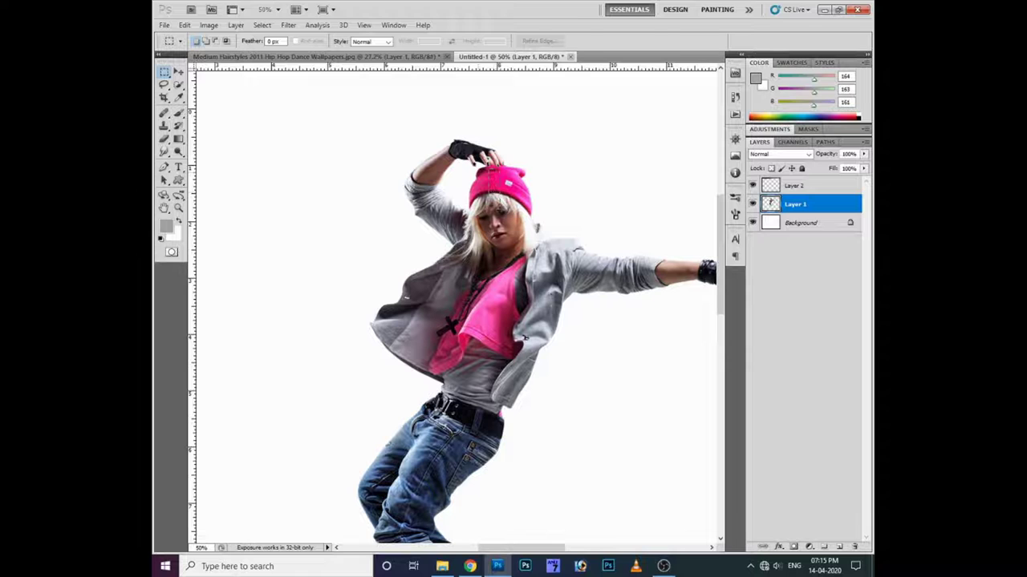
pyautogui.hotkey('ctrl', 'shift', 'alt', 'n')
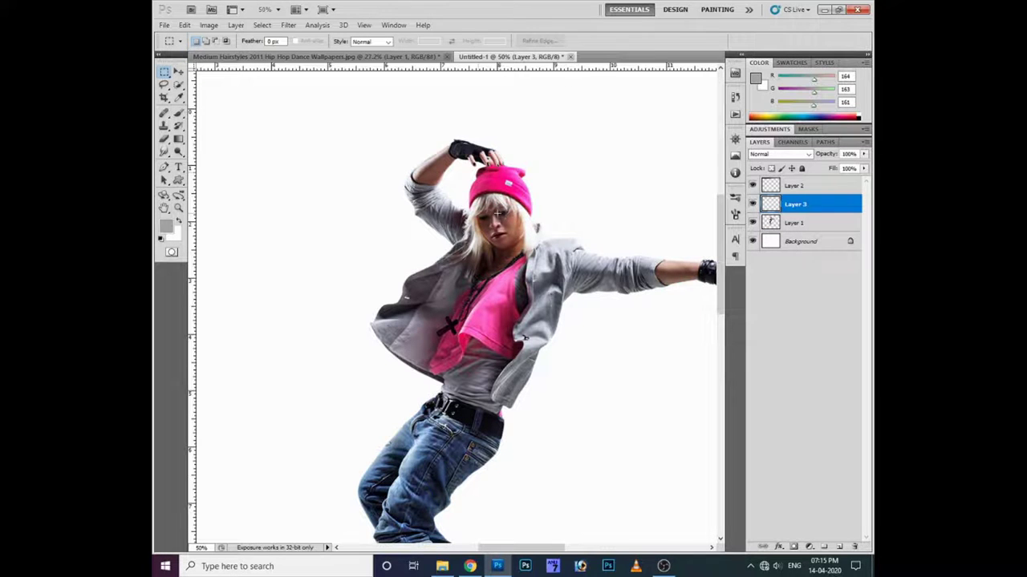
pyautogui.hotkey('ctrl', 't')
pyautogui.hotkey('ctrl', '-')
pyautogui.hotkey('ctrl', '-')
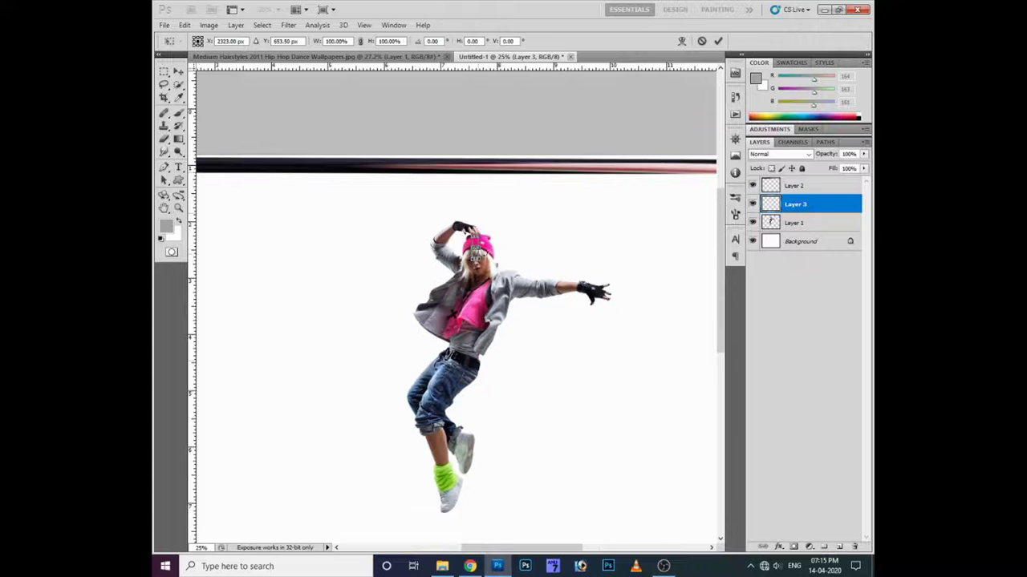
pyautogui.hotkey('ctrl', '-')
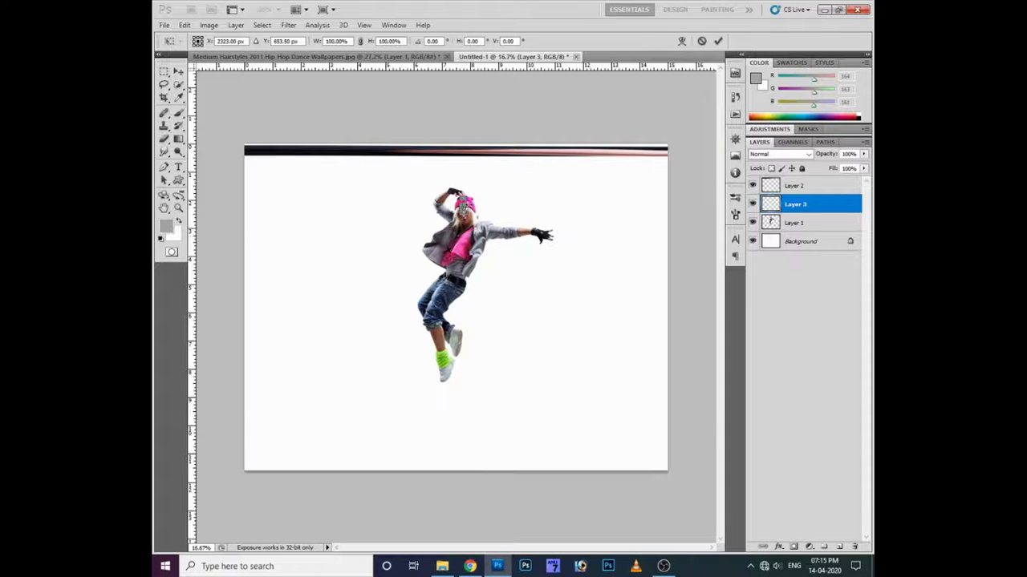
pyautogui.moveTo(466, 207); pyautogui.dragTo(668, 207)
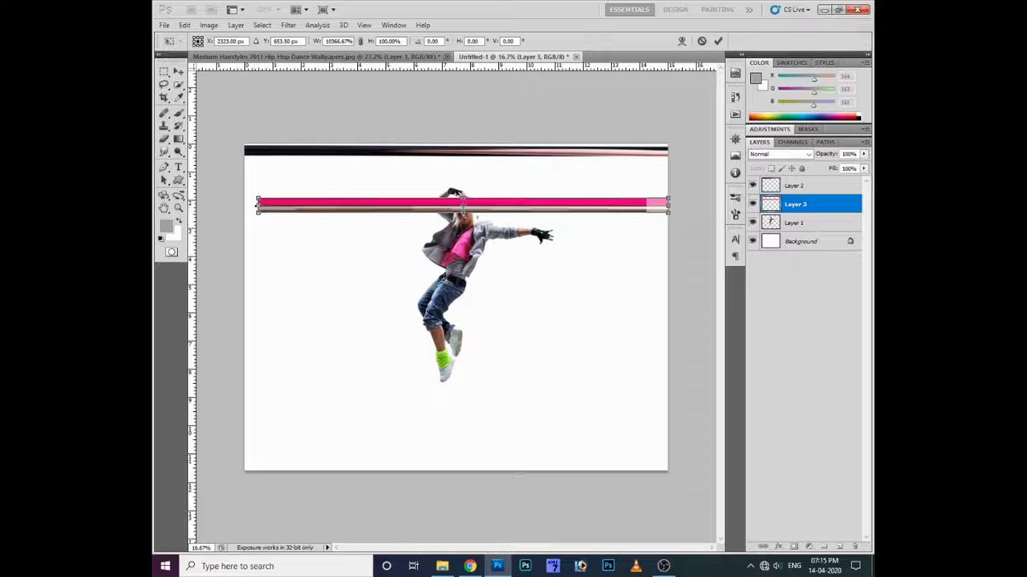
pyautogui.moveTo(251, 206); pyautogui.dragTo(245, 207)
pyautogui.press('Return')
pyautogui.moveTo(439, 206); pyautogui.dragTo(439, 163)
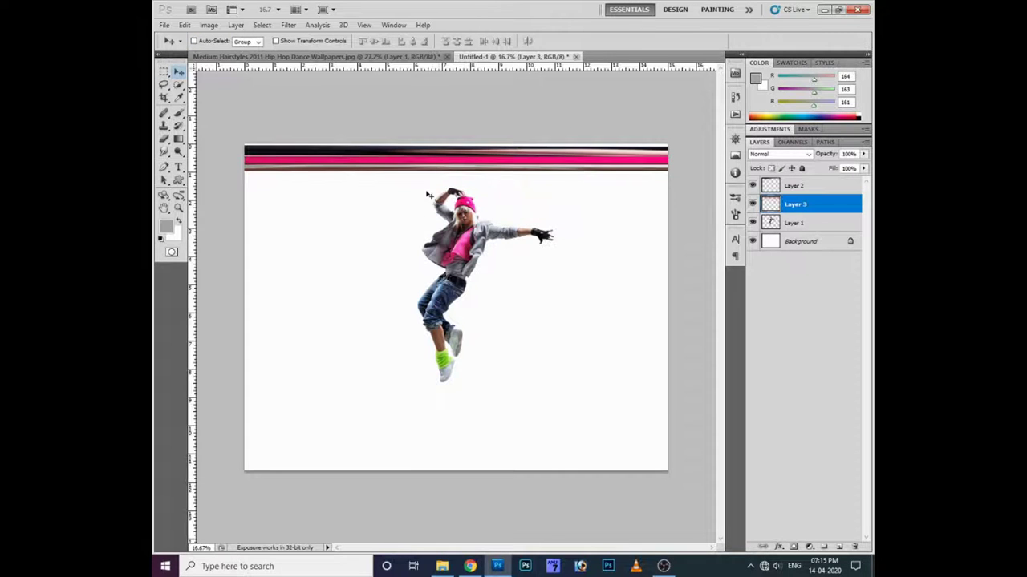
pyautogui.keyDown('ctrl'); pyautogui.click(464, 233); pyautogui.keyUp('ctrl')
# - Copy a narrow strip of the grey jacket to a new layer
pyautogui.hotkey('ctrl', '+')
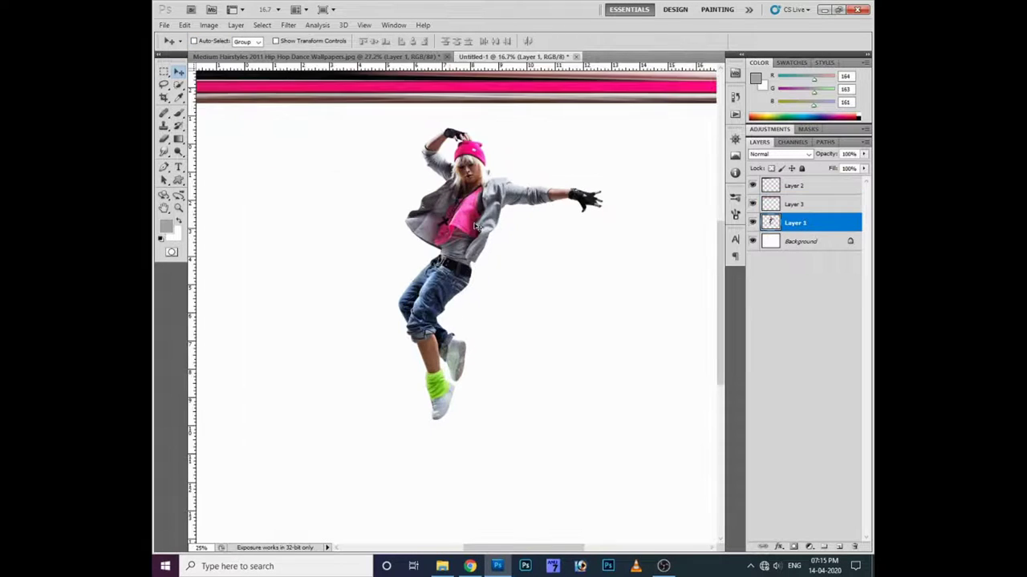
pyautogui.hotkey('ctrl', '+')
pyautogui.hotkey('ctrl', '+')
pyautogui.moveTo(461, 120)
pyautogui.mouseDown()
pyautogui.moveTo(453, 171)
pyautogui.moveTo(478, 191)
pyautogui.mouseUp()
pyautogui.press('m')
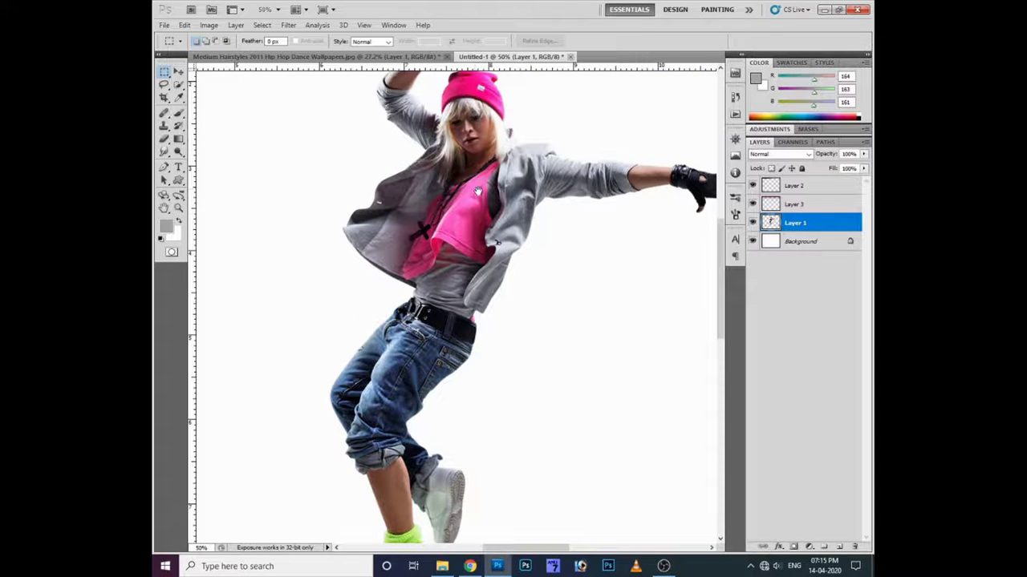
pyautogui.moveTo(515, 147); pyautogui.dragTo(532, 215)
pyautogui.hotkey('ctrl', 'j')
pyautogui.hotkey('ctrl', '-')
pyautogui.hotkey('ctrl', '-')
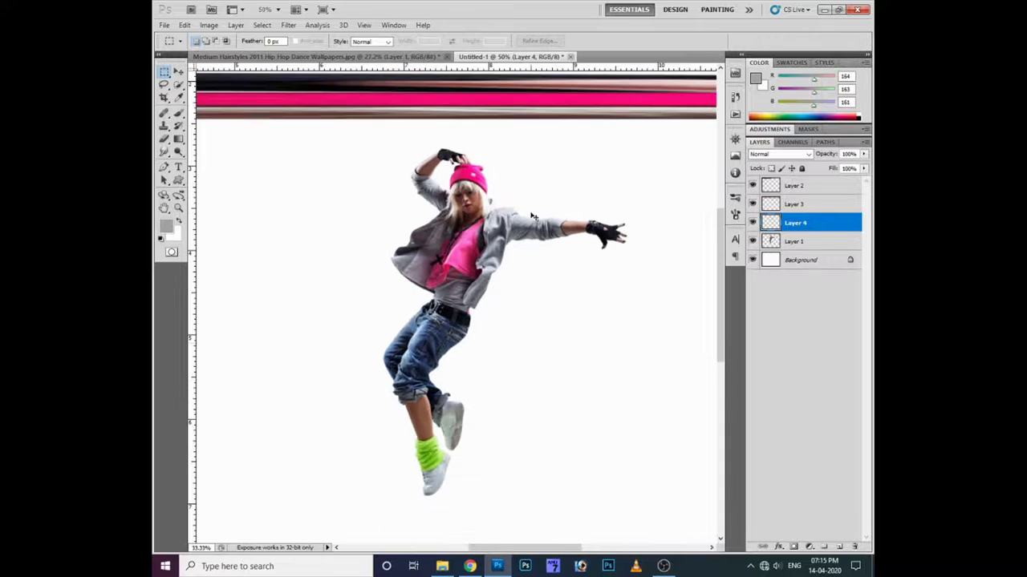
pyautogui.hotkey('ctrl', '-')
# - Stretch the grey strip to the full canvas width and move it up under the top stripes
pyautogui.hotkey('ctrl', 't')
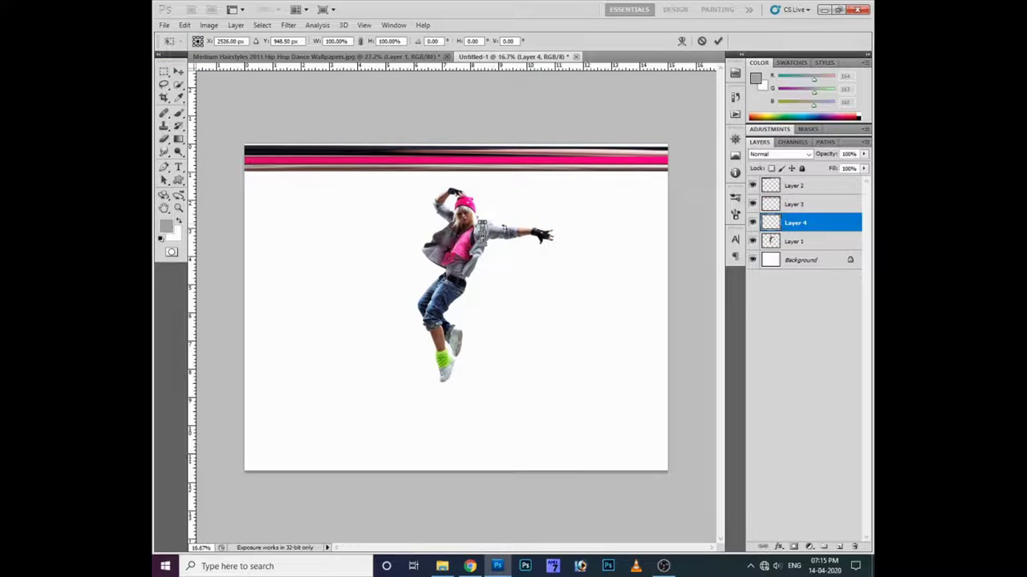
pyautogui.moveTo(486, 233); pyautogui.dragTo(672, 232)
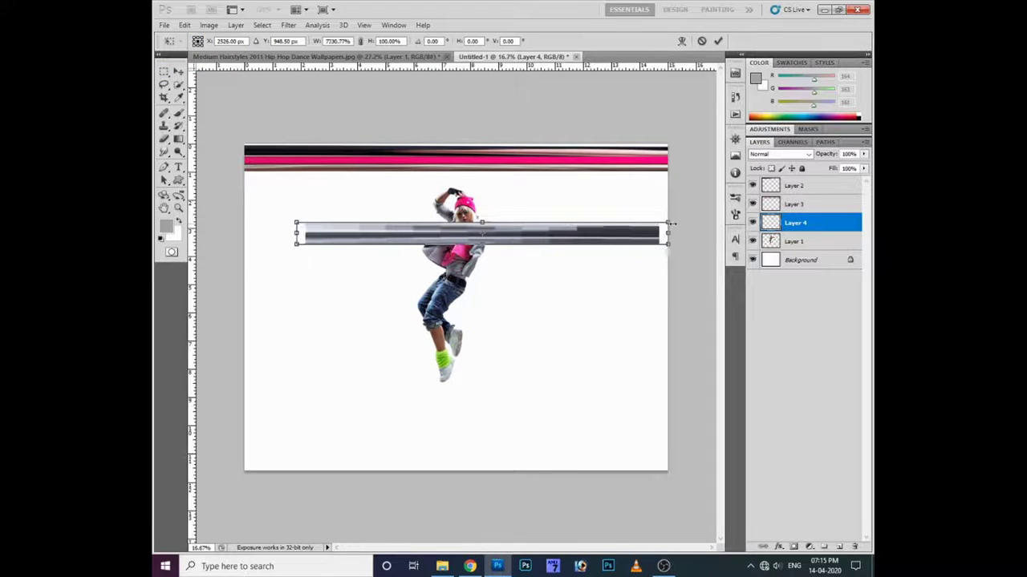
pyautogui.moveTo(308, 241); pyautogui.dragTo(246, 234)
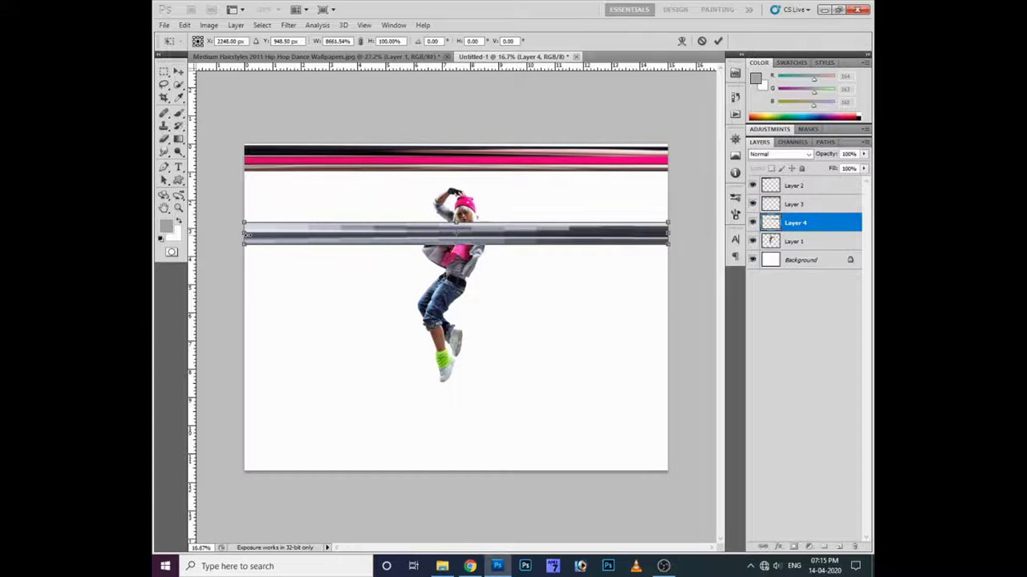
pyautogui.press('Return')
pyautogui.press('v')
pyautogui.moveTo(380, 242); pyautogui.dragTo(379, 188)
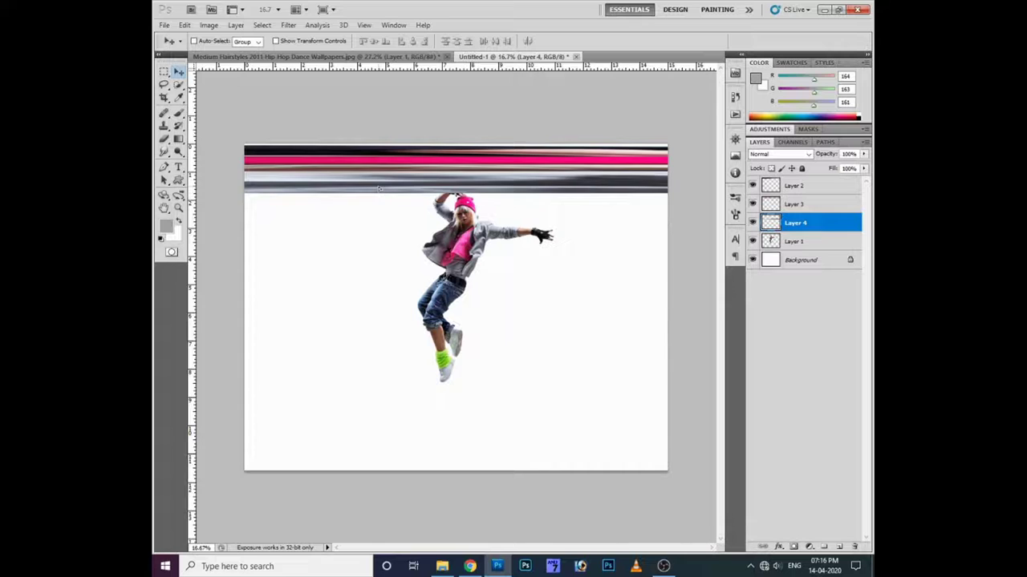
pyautogui.hotkey('ctrl', '+')
pyautogui.hotkey('ctrl', '+')
pyautogui.hotkey('ctrl', '+')
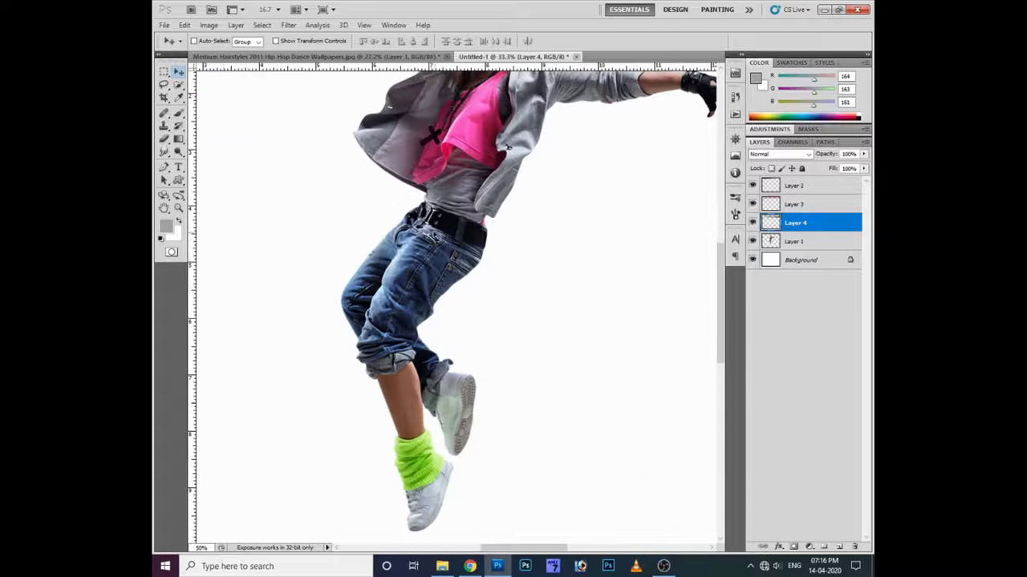
# - Copy a pink-top area to Layer 5, stretch it full width, and move it under the stripes
pyautogui.rightClick(469, 143)
pyautogui.click(475, 146)
pyautogui.press('m')
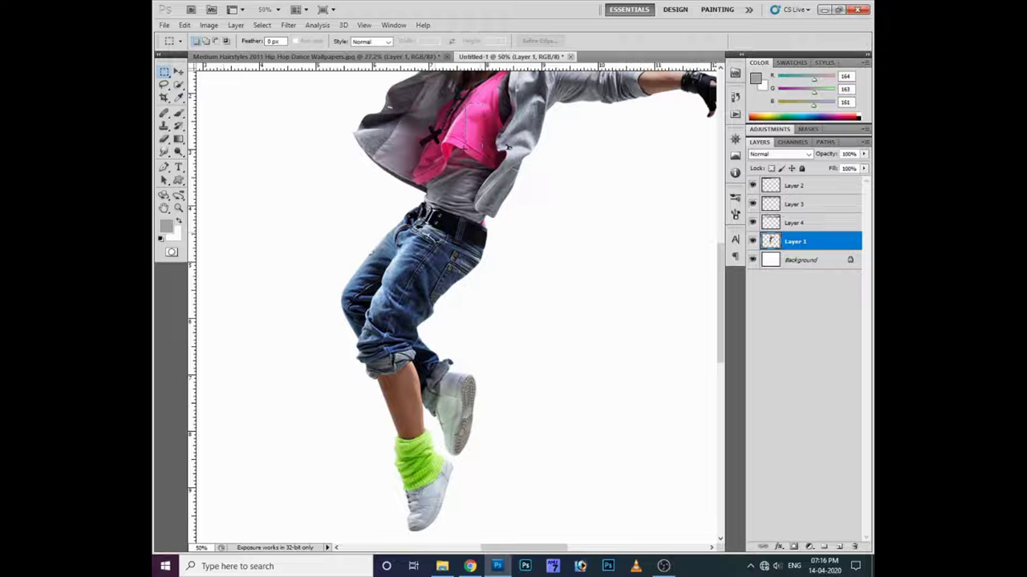
pyautogui.hotkey('ctrl', 'a')
pyautogui.hotkey('ctrl', 'j')
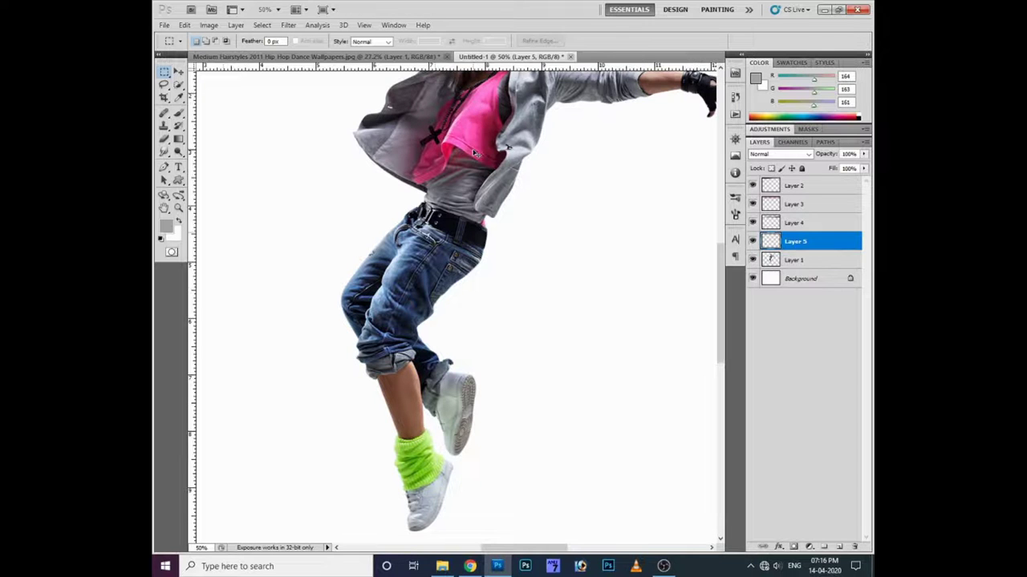
pyautogui.hotkey('ctrl', '-')
pyautogui.hotkey('ctrl', '-')
pyautogui.hotkey('ctrl', '-')
pyautogui.press('v')
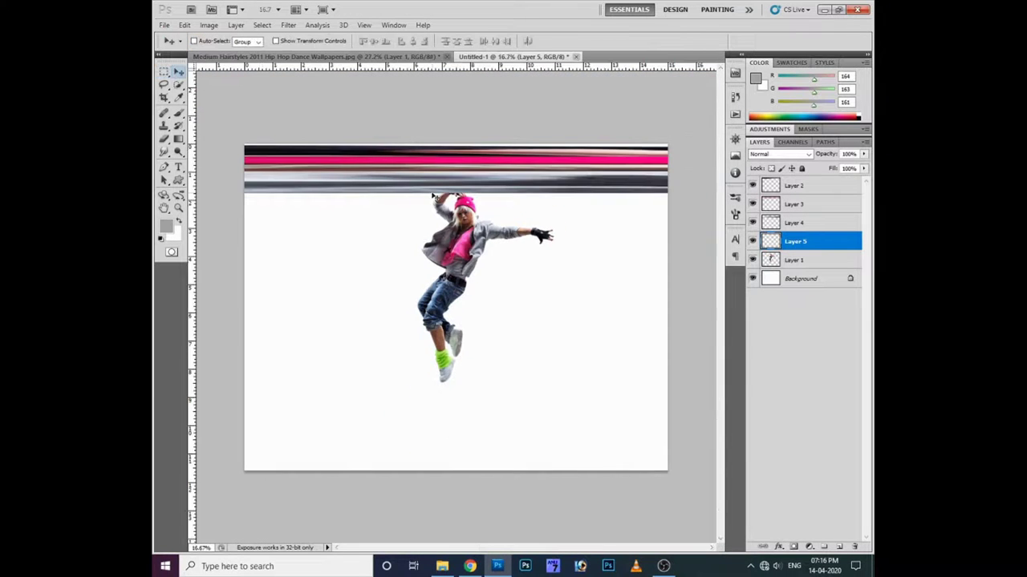
pyautogui.hotkey('ctrl', 't')
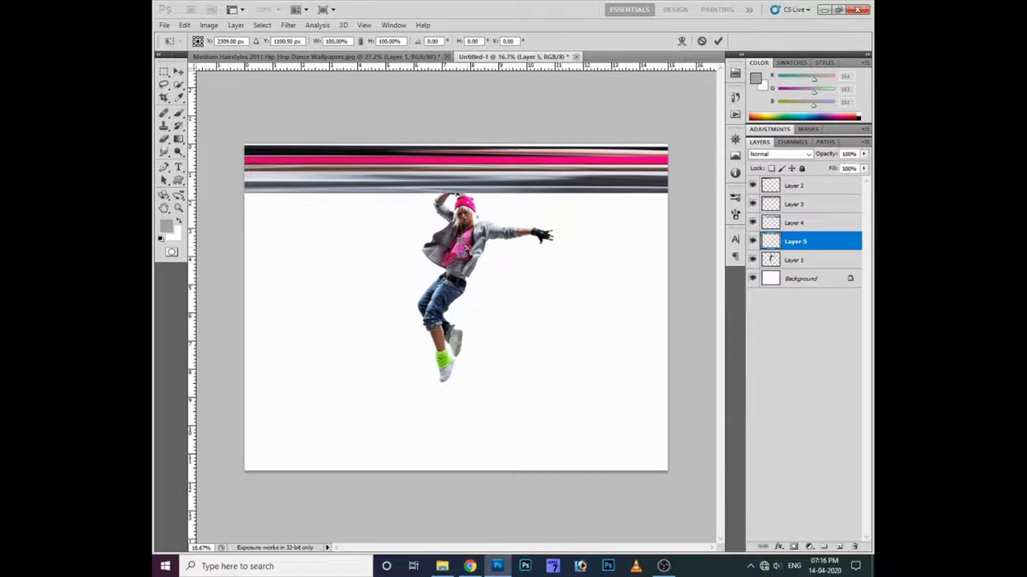
pyautogui.moveTo(462, 247); pyautogui.dragTo(667, 248)
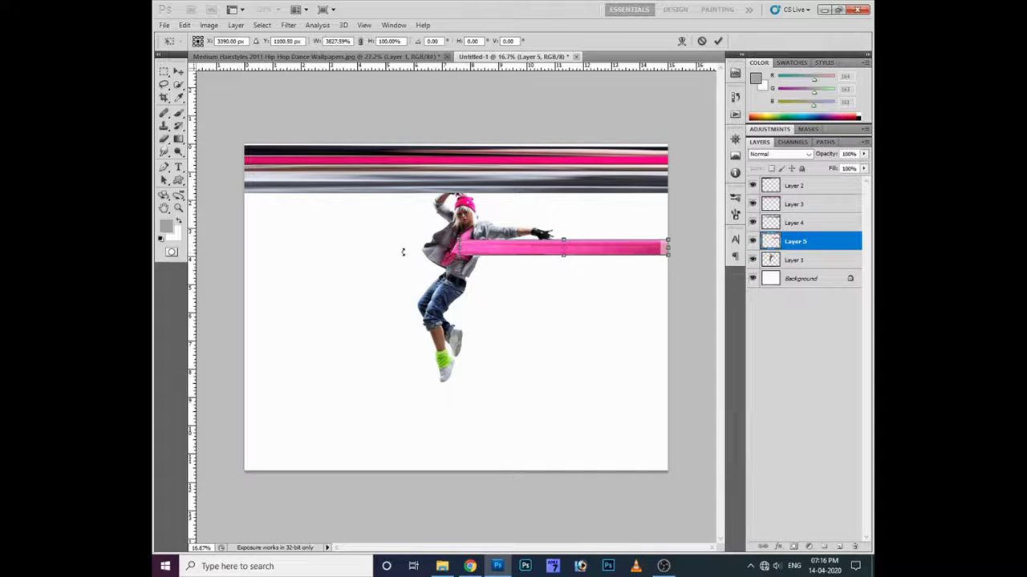
pyautogui.moveTo(459, 248); pyautogui.dragTo(242, 248)
pyautogui.press('Return')
pyautogui.moveTo(407, 255); pyautogui.dragTo(408, 208)
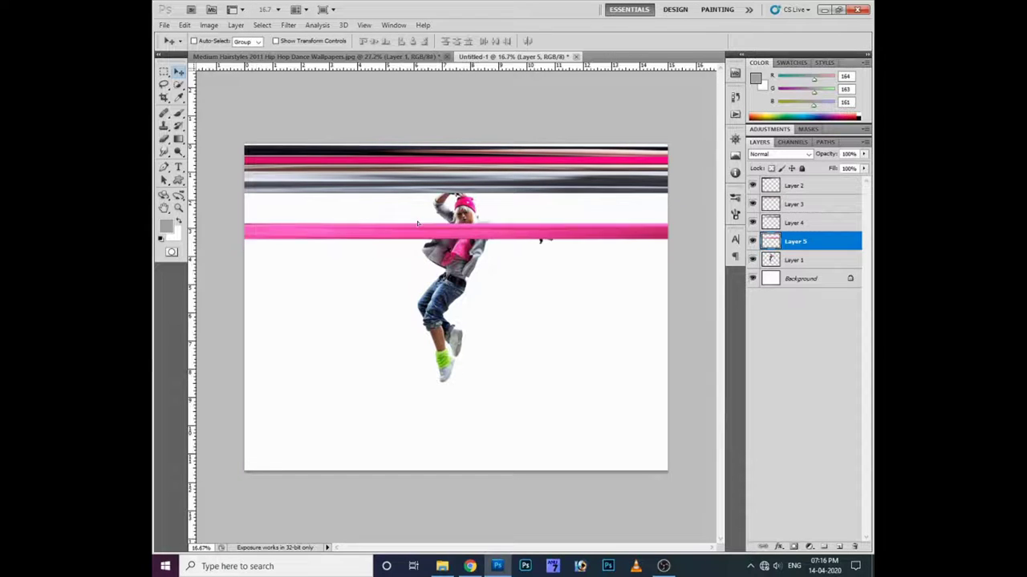
pyautogui.hotkey('ctrl', '+')
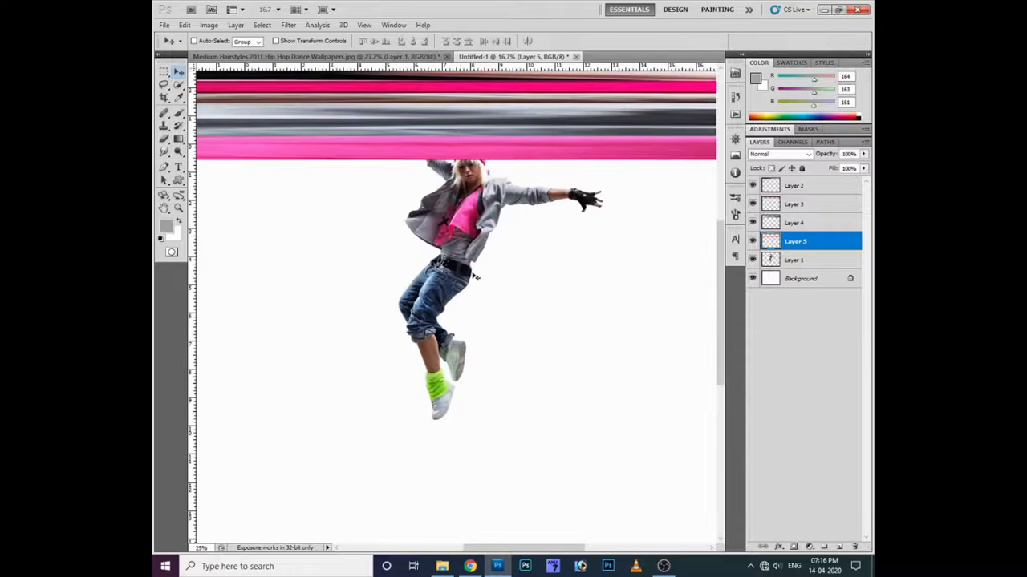
# - Copy a jeans area to Layer 6, stretch it full width, and tuck it under the pink stripe
pyautogui.keyDown('ctrl'); pyautogui.click(463, 257); pyautogui.keyUp('ctrl')
pyautogui.press('m')
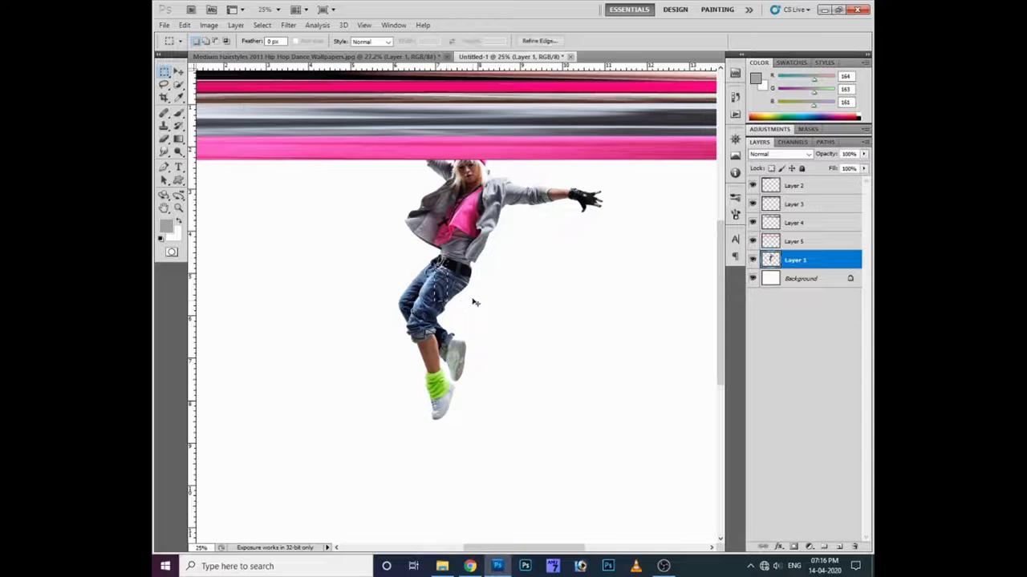
pyautogui.hotkey('ctrl', 'alt', 'shift', 'n')
pyautogui.hotkey('ctrl', '-')
pyautogui.hotkey('ctrl', 't')
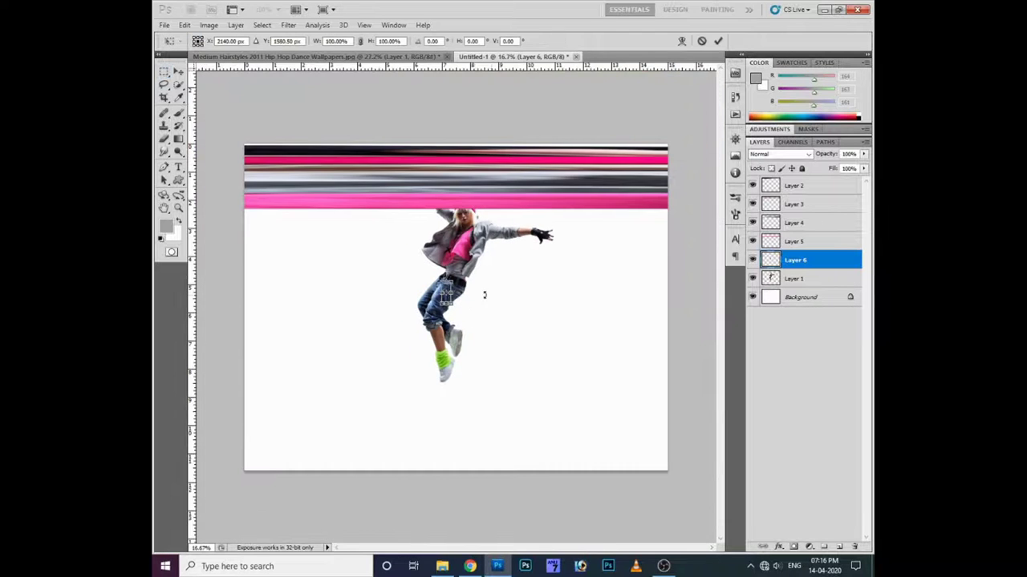
pyautogui.moveTo(451, 293); pyautogui.dragTo(667, 293)
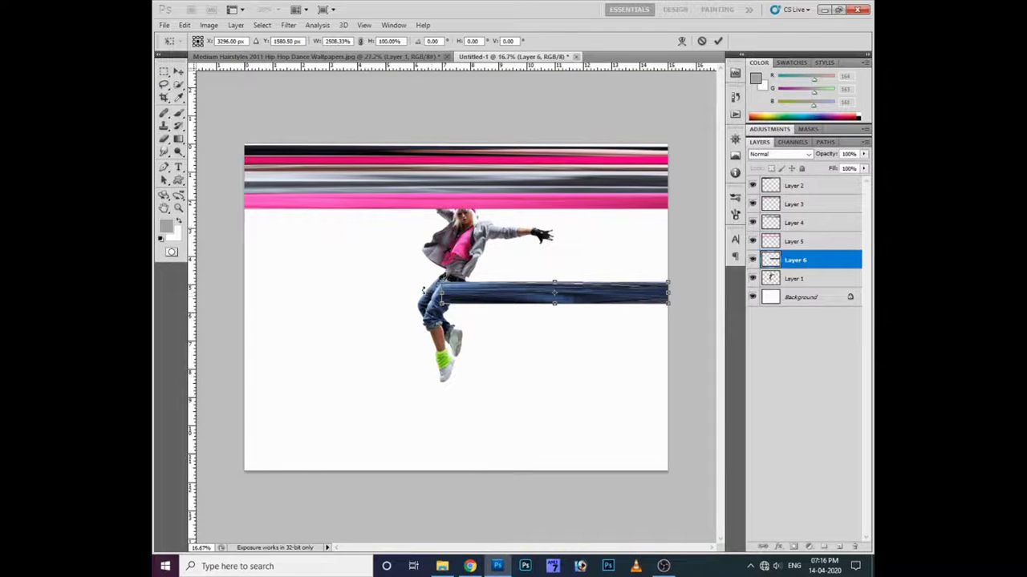
pyautogui.moveTo(440, 294); pyautogui.dragTo(244, 295)
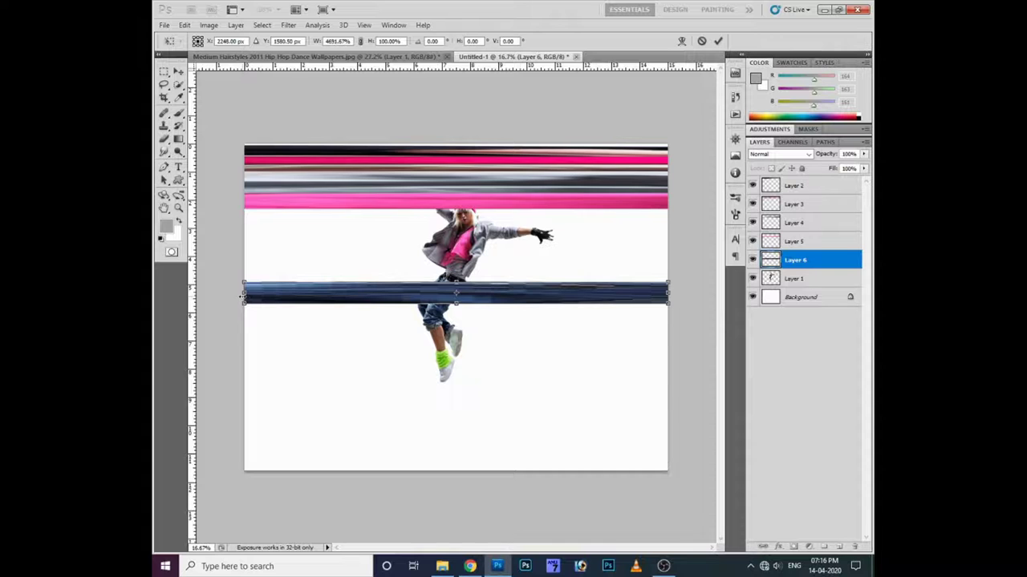
pyautogui.press('Return')
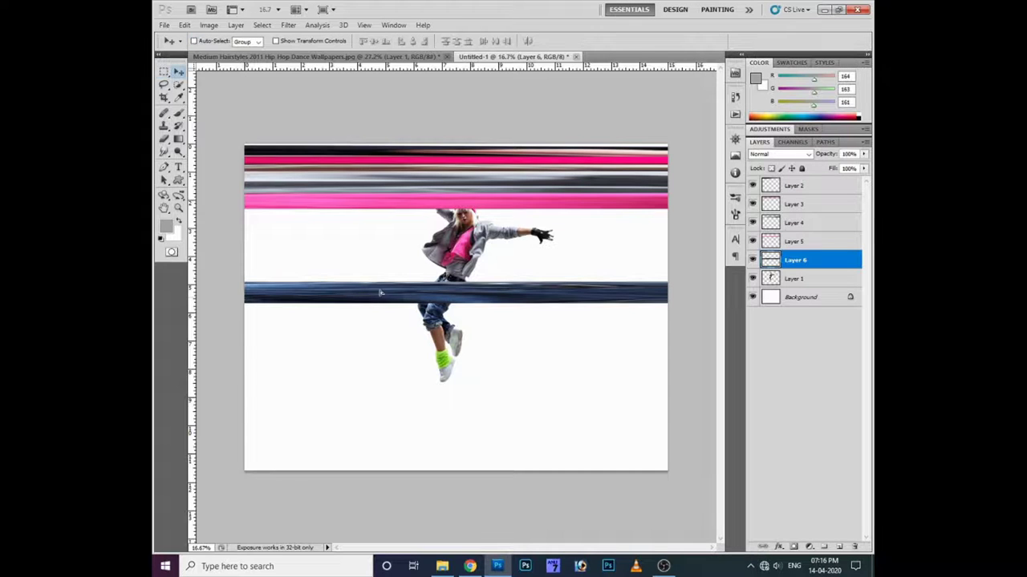
pyautogui.moveTo(380, 293); pyautogui.dragTo(380, 228)
pyautogui.hotkey('ctrl', '+')
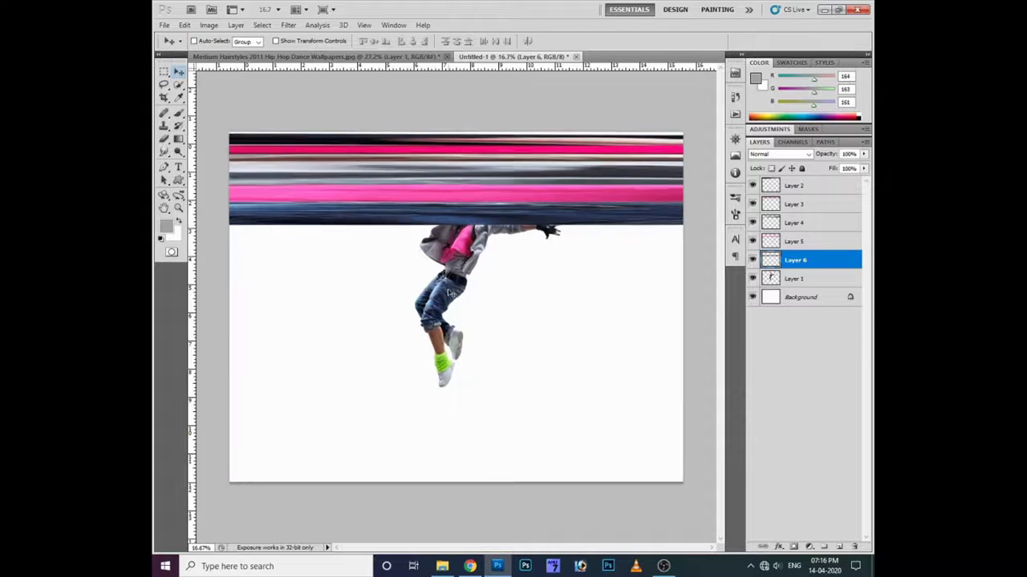
pyautogui.rightClick(447, 241)
pyautogui.click(497, 248)
# - Copy a leg area to Layer 7, stretch it into a full-width brown bar, and move it under the stripes
pyautogui.press('m')
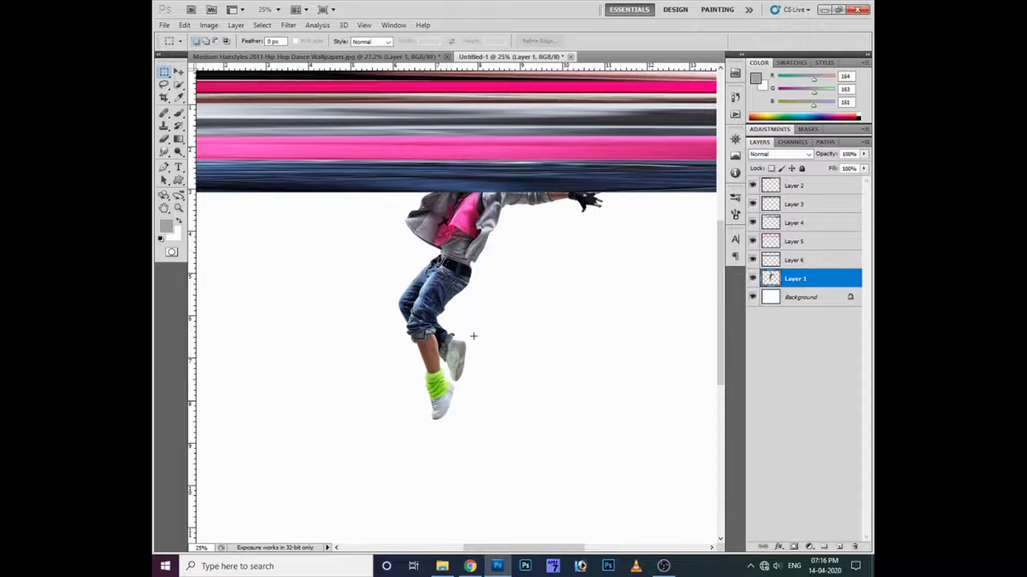
pyautogui.hotkey('ctrl', '+')
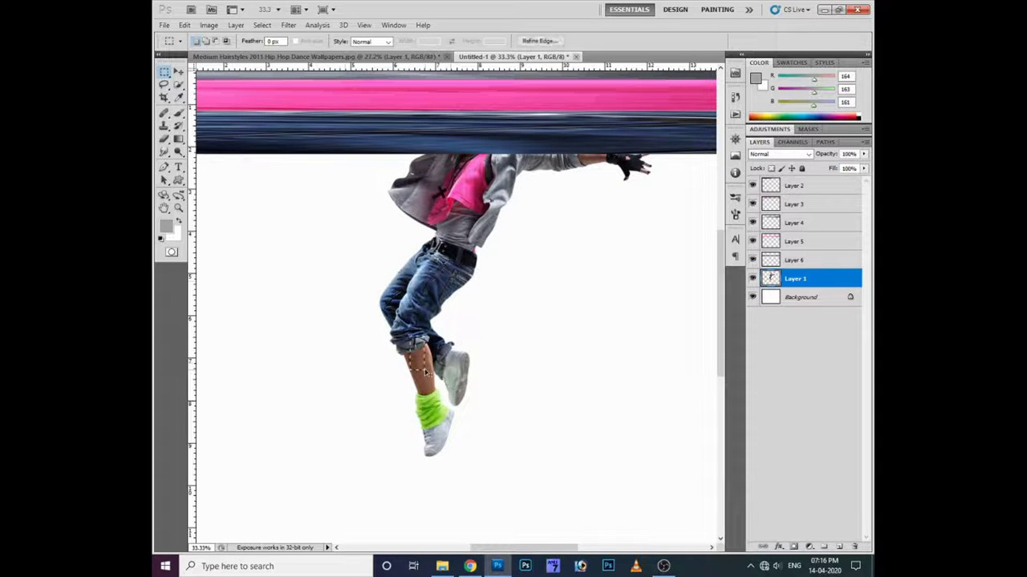
pyautogui.hotkey('ctrl', 'shift', 'alt', 'n')
pyautogui.press('v')
pyautogui.hotkey('ctrl', 't')
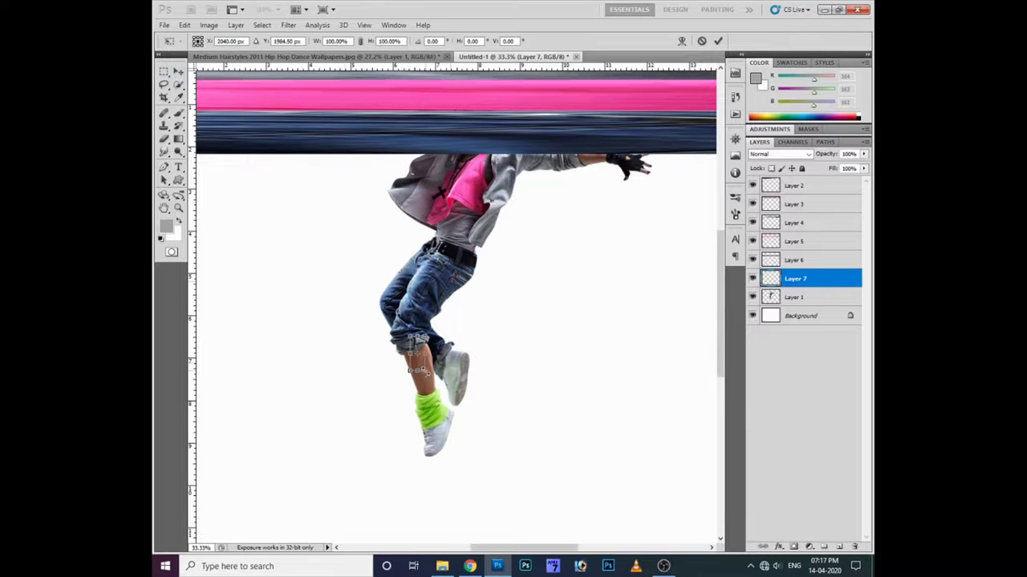
pyautogui.hotkey('ctrl', '-')
pyautogui.hotkey('ctrl', '-')
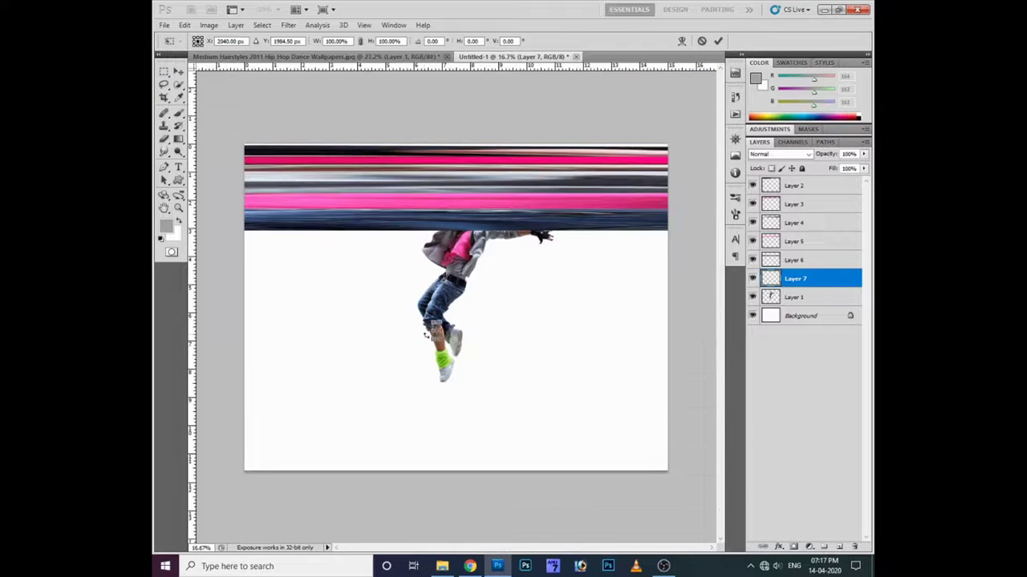
pyautogui.moveTo(433, 332); pyautogui.dragTo(244, 331)
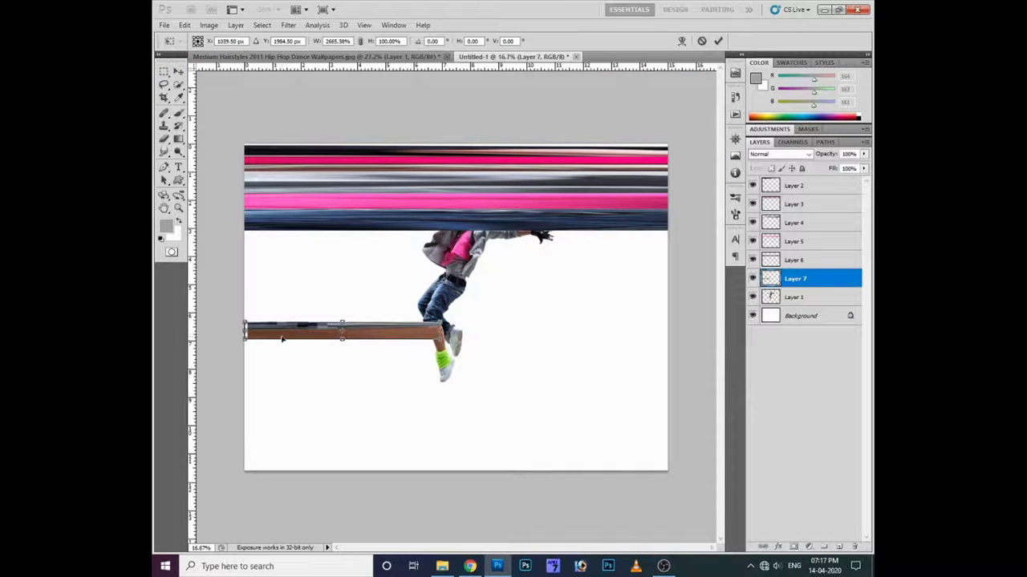
pyautogui.moveTo(442, 331); pyautogui.dragTo(667, 332)
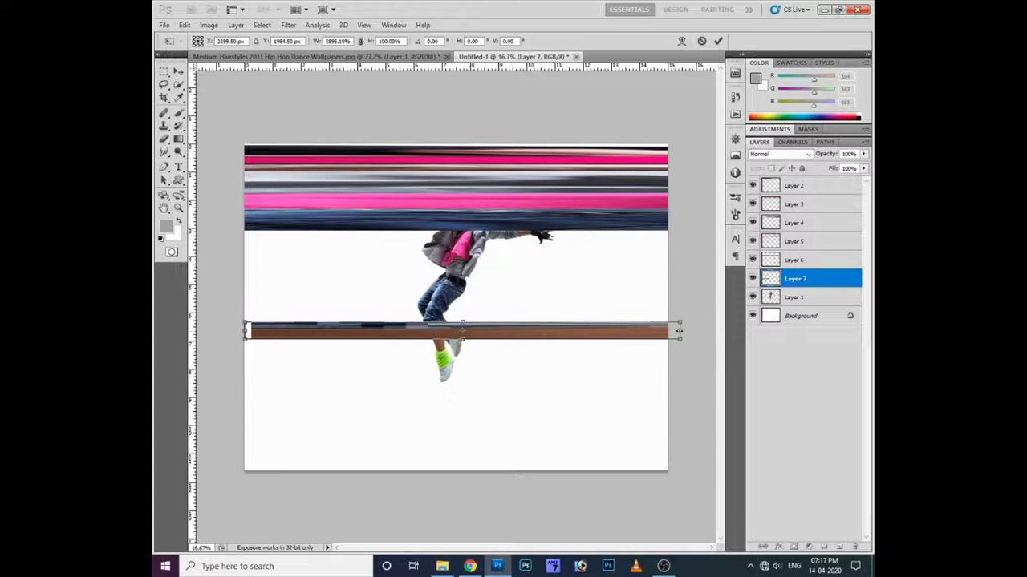
pyautogui.press('Return')
pyautogui.moveTo(475, 353); pyautogui.dragTo(472, 270)
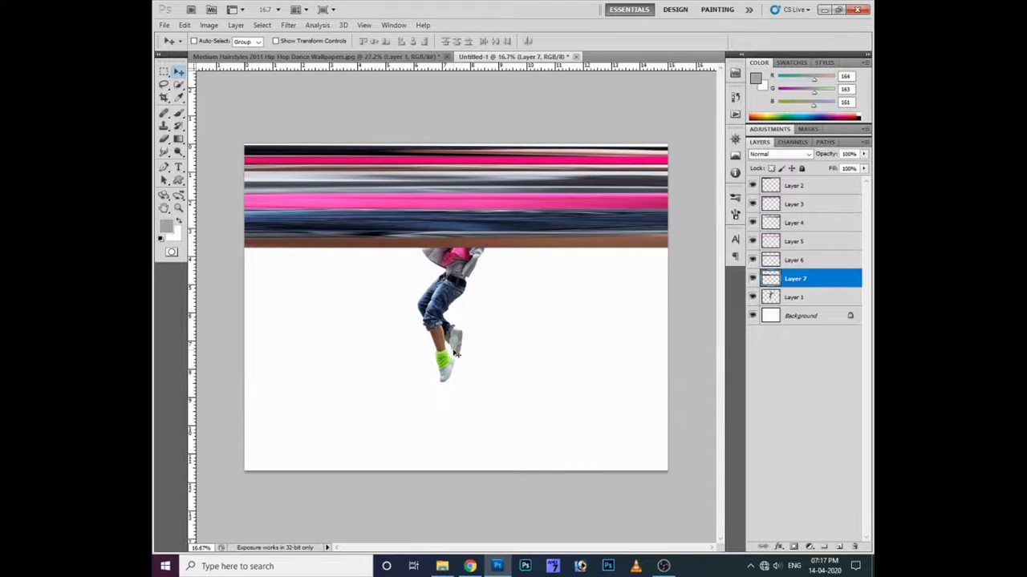
pyautogui.hotkey('ctrl', '+')
pyautogui.hotkey('ctrl', '+')
# - Select part of the green sock and copy it to a new layer
pyautogui.press('m')
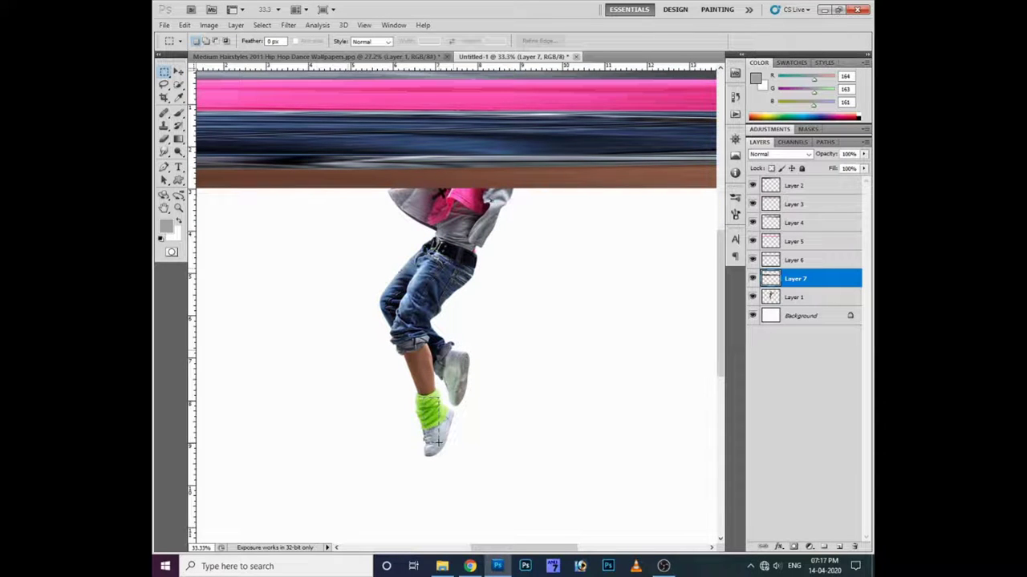
pyautogui.hotkey('ctrl', '+')
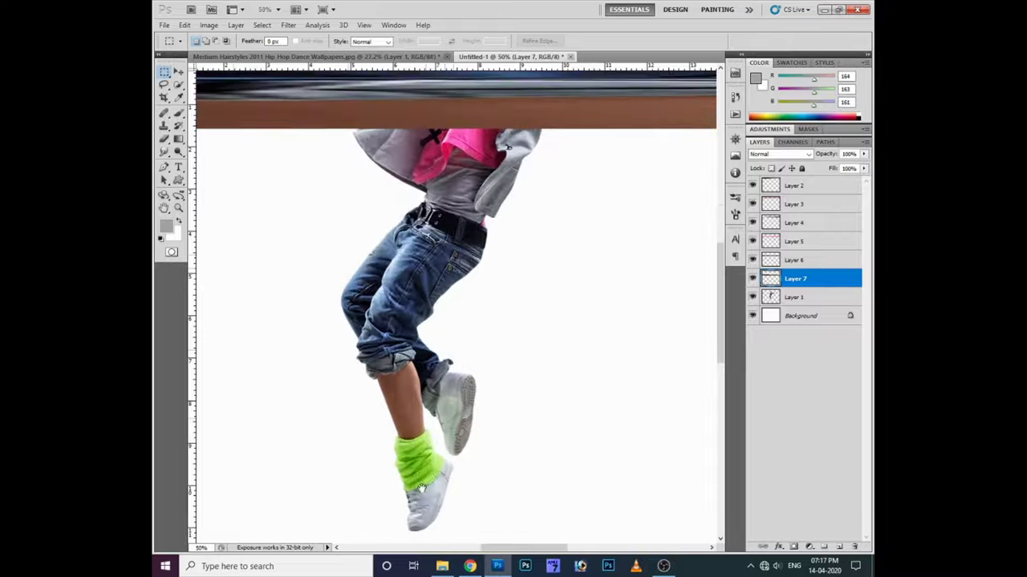
pyautogui.moveTo(421, 487); pyautogui.dragTo(416, 455)
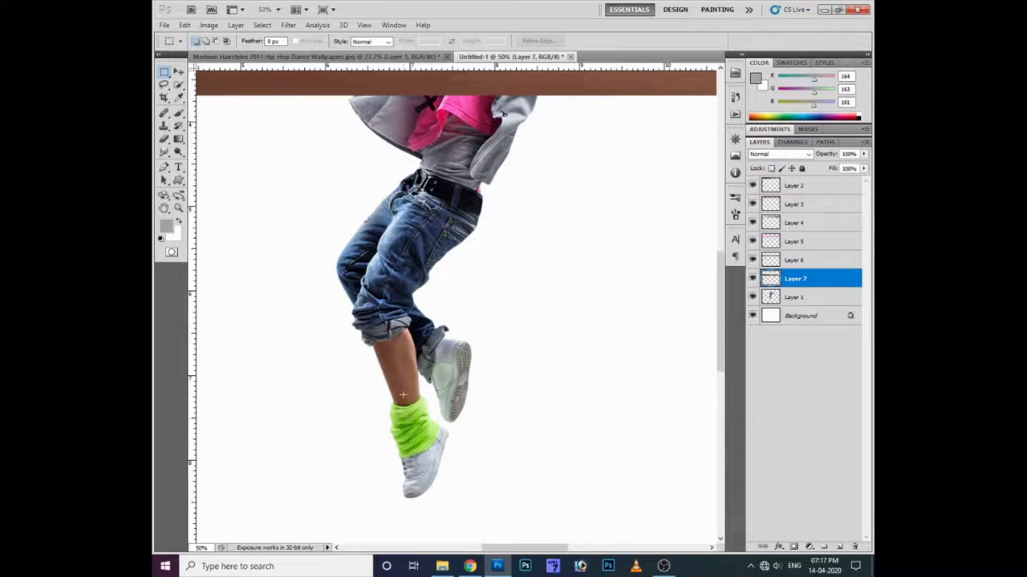
pyautogui.moveTo(422, 391); pyautogui.dragTo(419, 481)
pyautogui.click(805, 297)
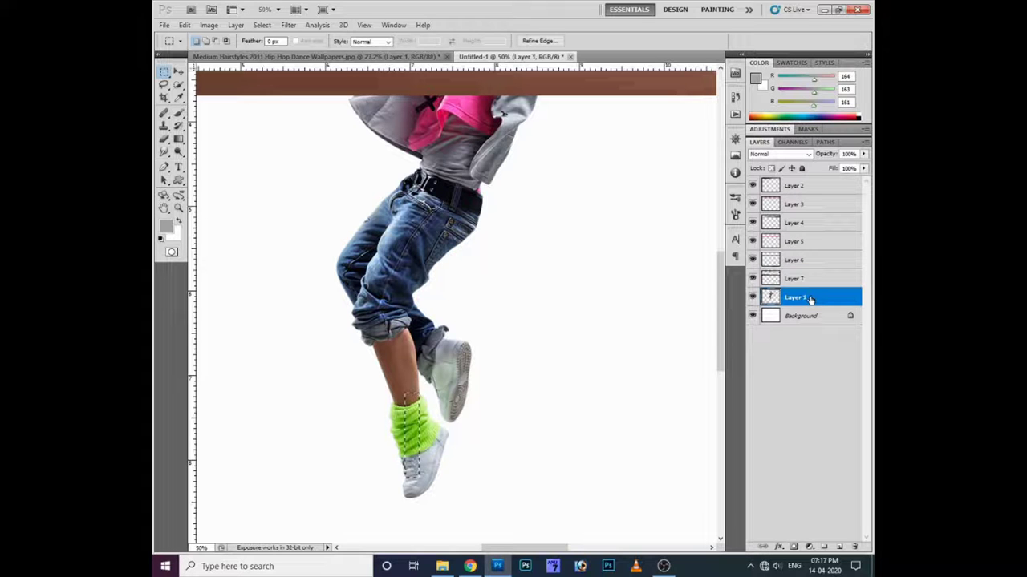
pyautogui.hotkey('ctrl', 'j')
pyautogui.hotkey('ctrl', '-')
# - Stretch the green piece across the canvas width and move it beneath the brown bar
pyautogui.hotkey('ctrl', '-')
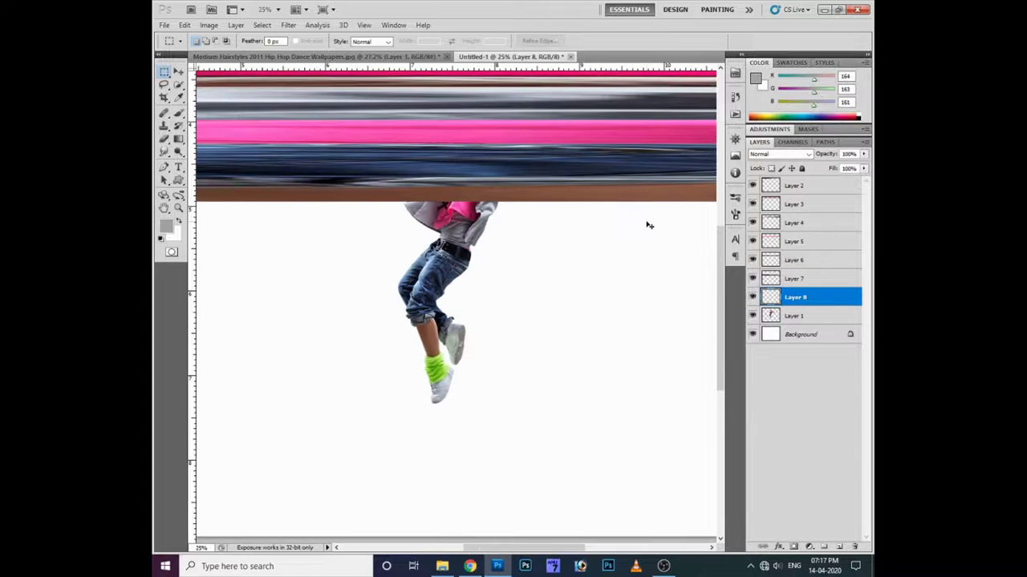
pyautogui.hotkey('ctrl', 't')
pyautogui.hotkey('ctrl', '-')
pyautogui.moveTo(443, 363); pyautogui.dragTo(681, 355)
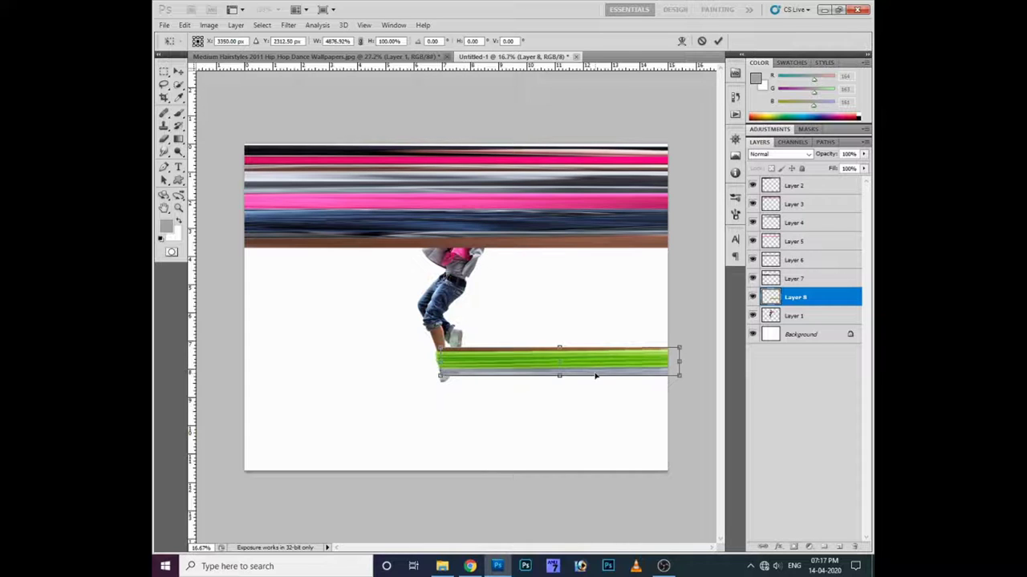
pyautogui.moveTo(604, 357)
pyautogui.mouseDown()
pyautogui.moveTo(591, 357)
pyautogui.moveTo(606, 357)
pyautogui.mouseUp()
pyautogui.moveTo(428, 361); pyautogui.dragTo(247, 361)
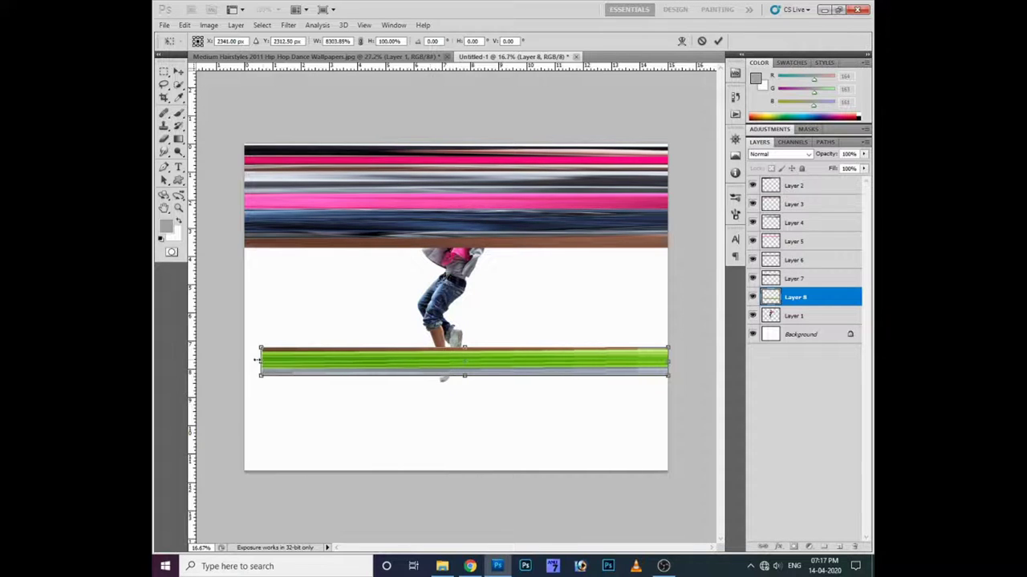
pyautogui.press('Return')
pyautogui.moveTo(493, 361); pyautogui.dragTo(493, 270)
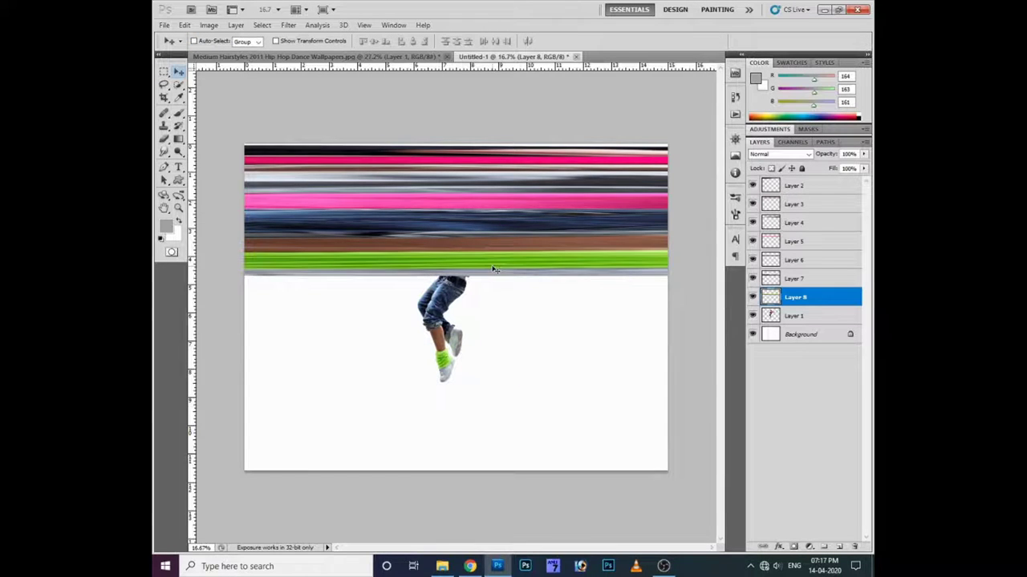
# - Send the green bar layer below the dancer, then bring it back above
pyautogui.hotkey('ctrl', '+')
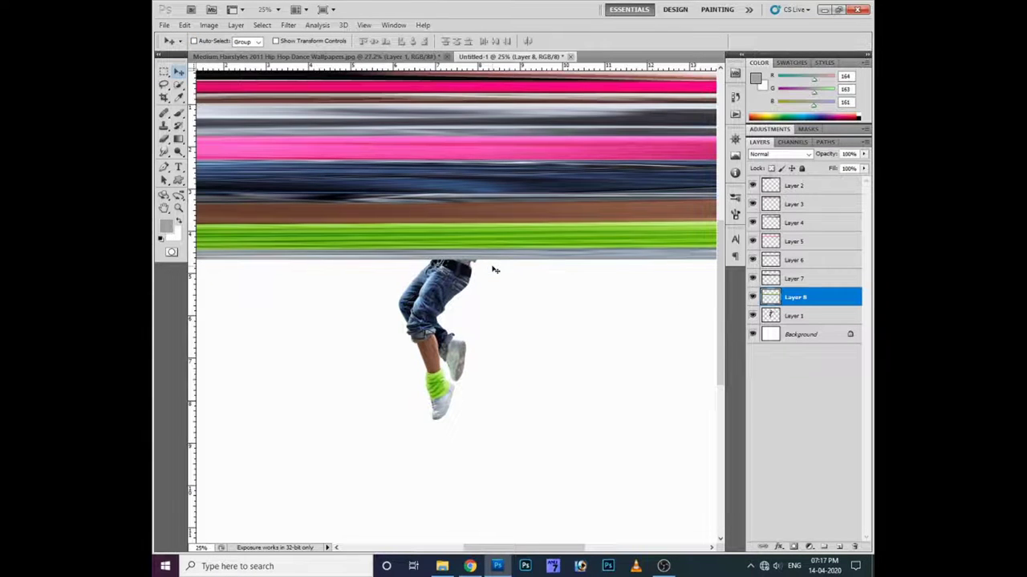
pyautogui.hotkey('ctrl', '-')
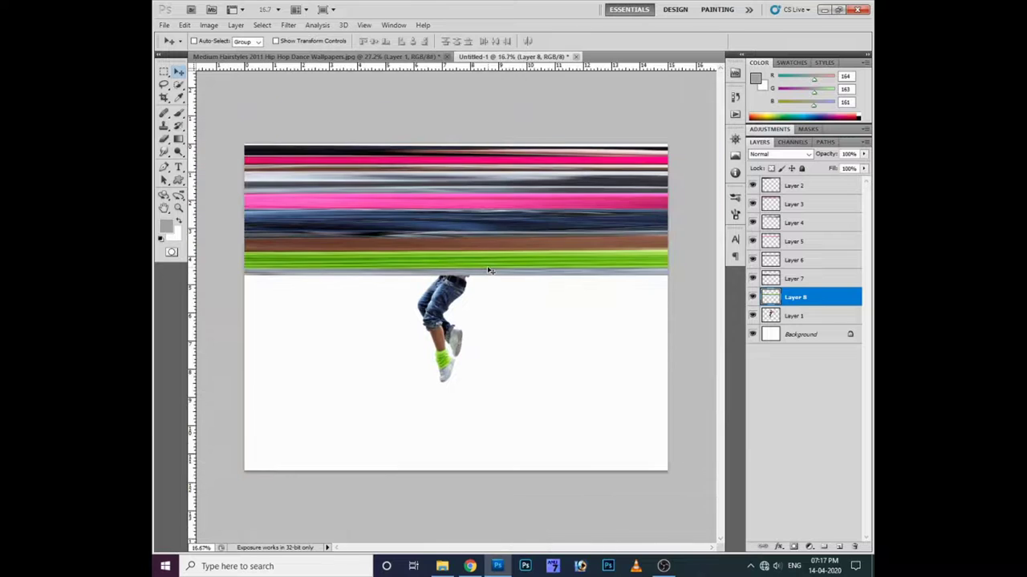
pyautogui.hotkey('ctrl', '[')
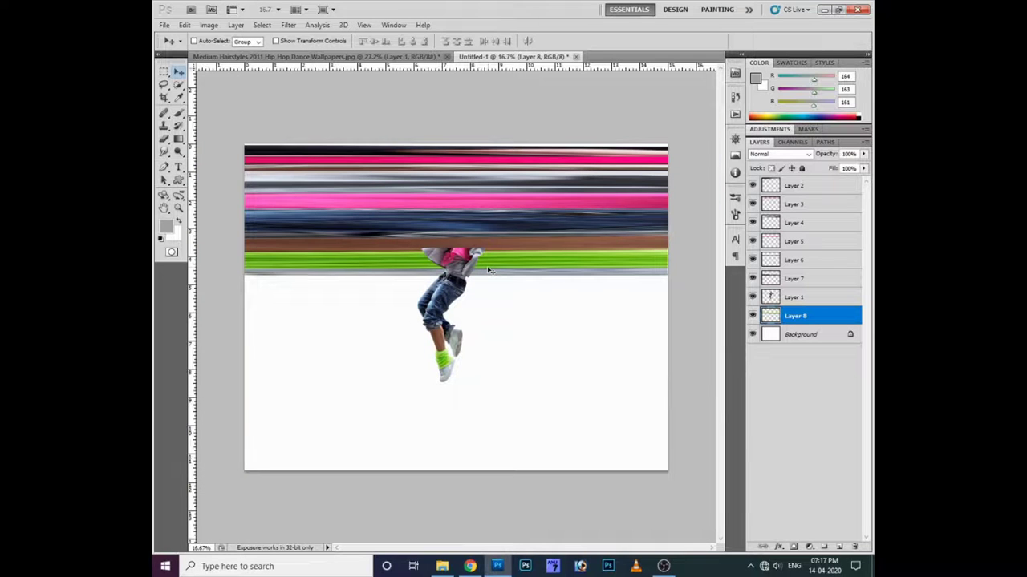
pyautogui.hotkey('ctrl', ']')
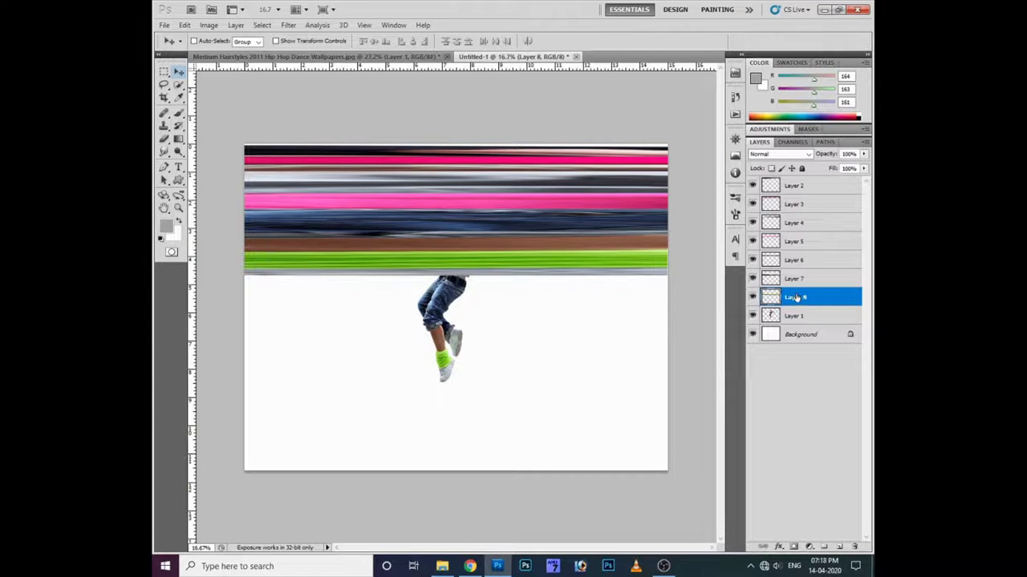
# - Merge the seven stripe layers (Layers 2–8) into a single Layer 2 and nudge it slightly down
pyautogui.keyDown('shift'); pyautogui.click(802, 186); pyautogui.keyUp('shift')
pyautogui.hotkey('ctrl', 't')
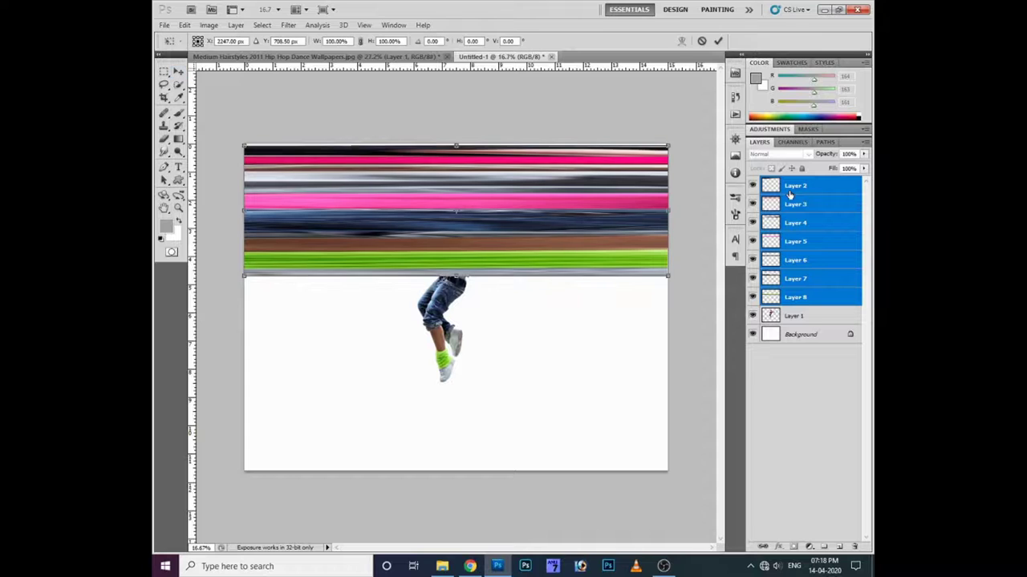
pyautogui.press('Return')
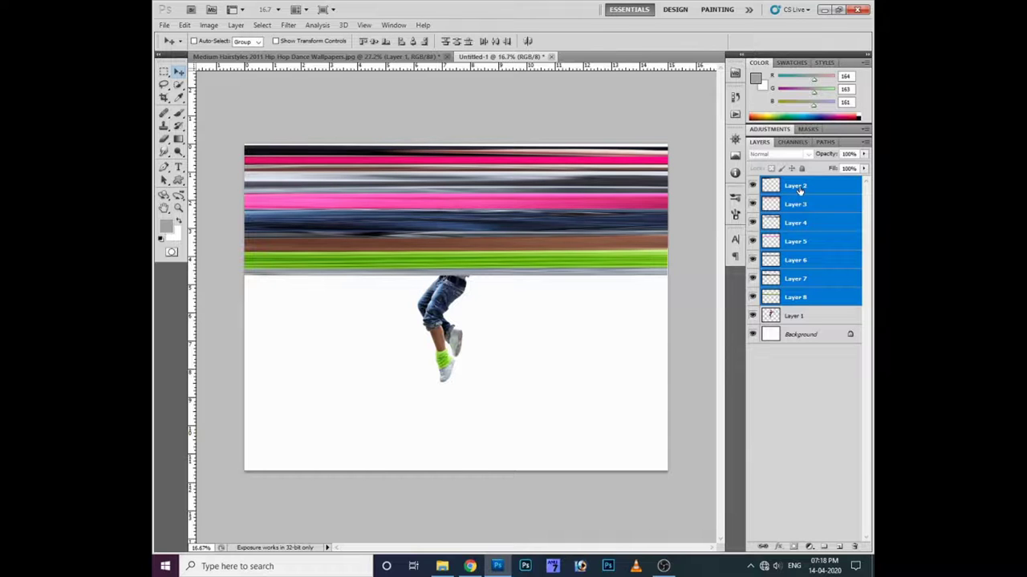
pyautogui.rightClick(799, 190)
pyautogui.click(783, 425)
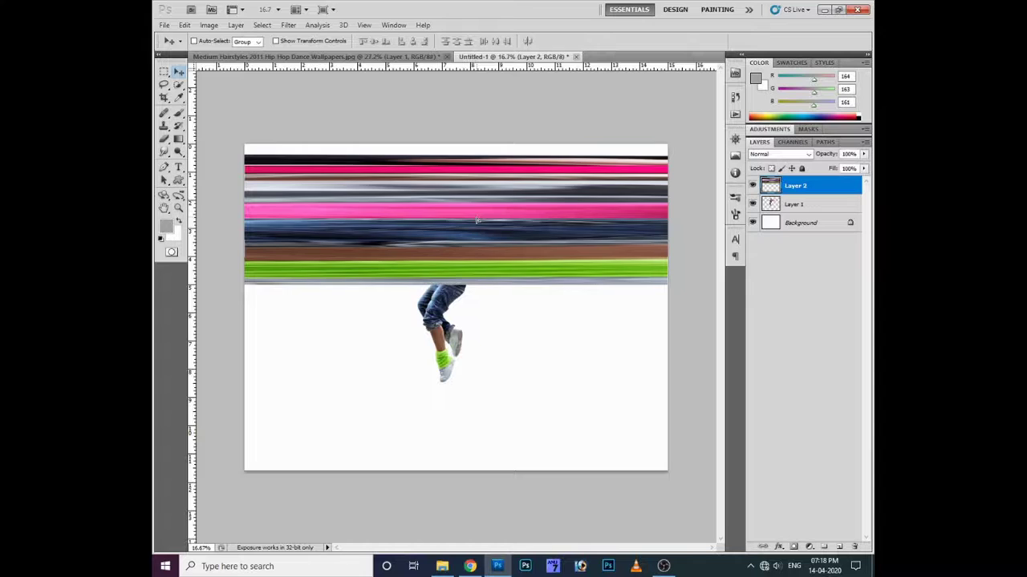
pyautogui.moveTo(473, 215); pyautogui.dragTo(482, 234)
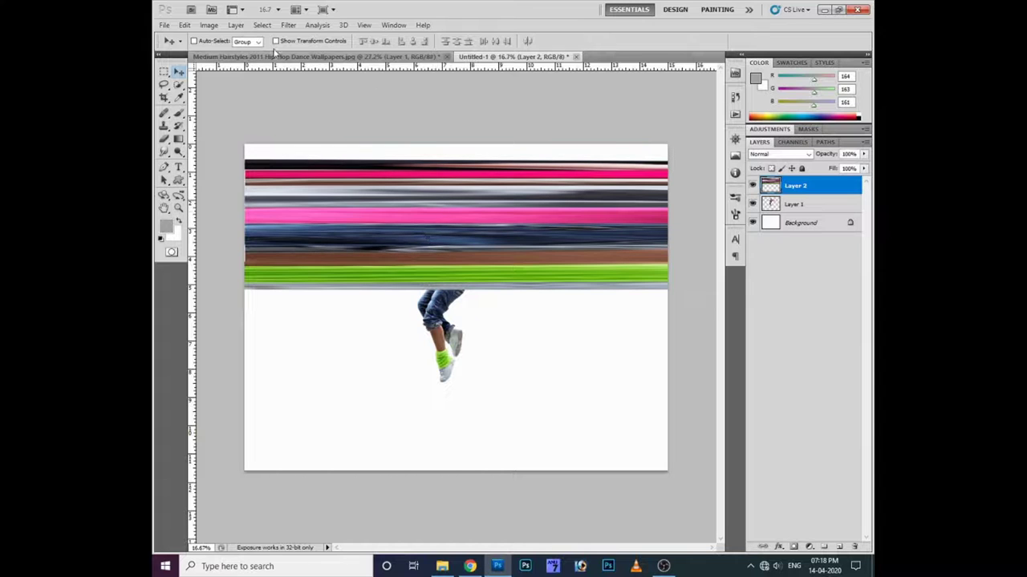
pyautogui.click(287, 25)
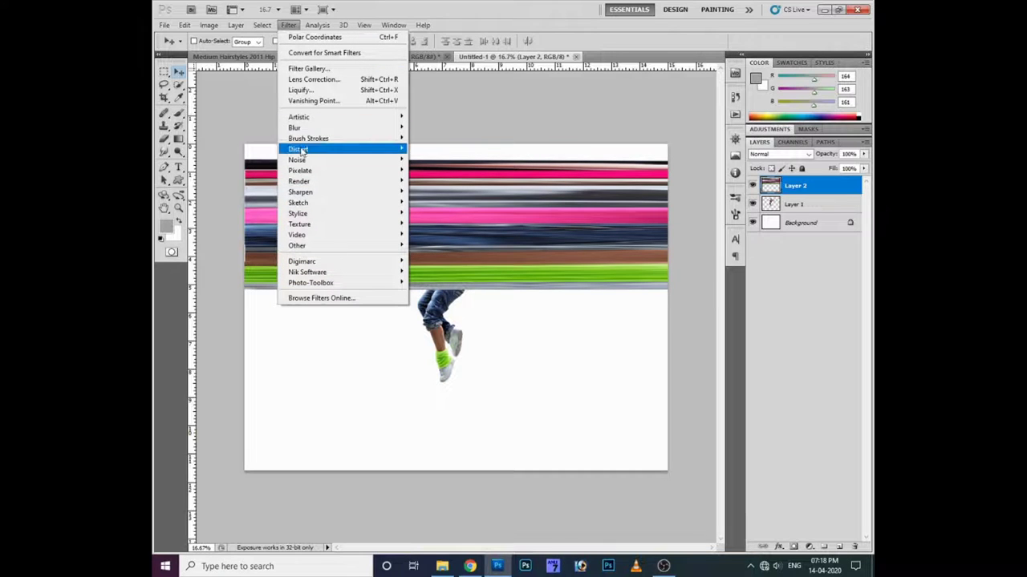
pyautogui.moveTo(298, 149)
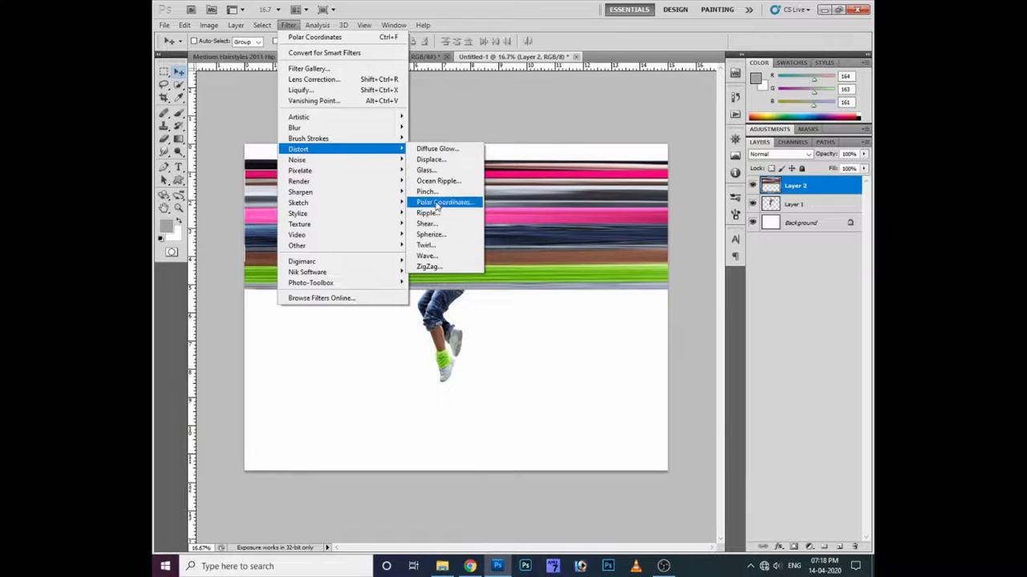
# - Preview Polar Coordinates, then stretch the stripes layer taller down the canvas
pyautogui.click(437, 205)
pyautogui.click(409, 282)
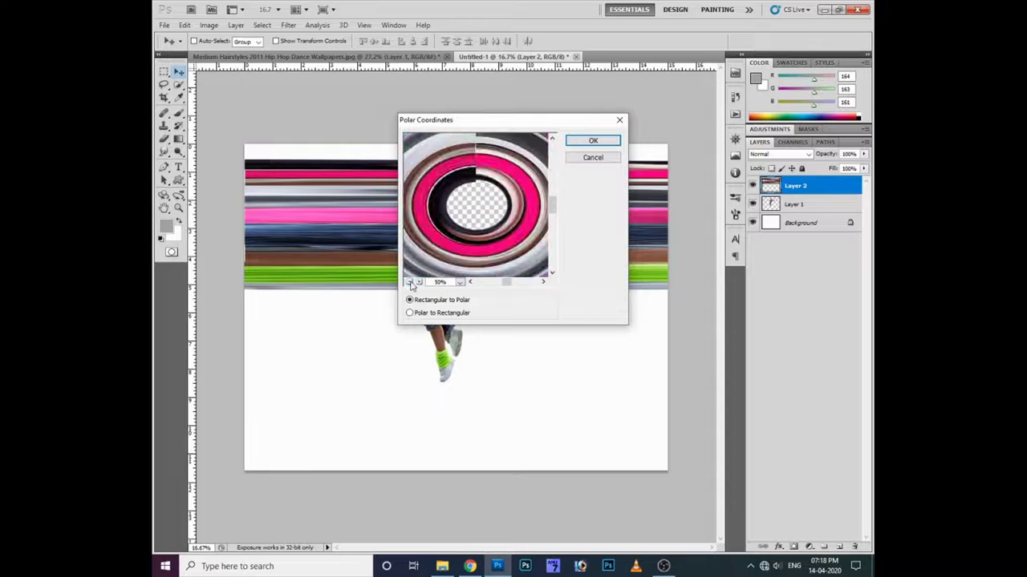
pyautogui.click(592, 158)
pyautogui.hotkey('ctrl', 't')
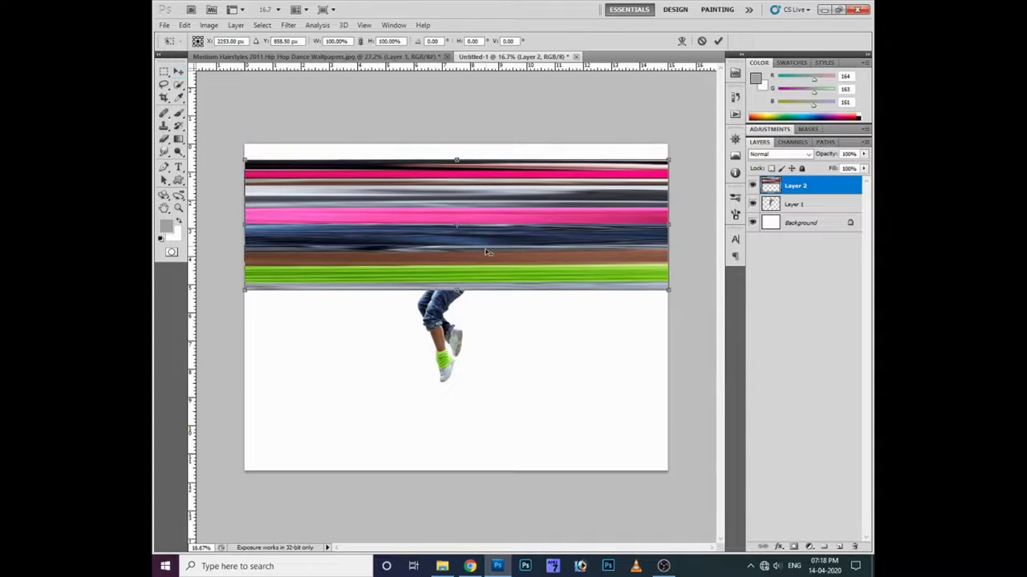
pyautogui.moveTo(473, 287); pyautogui.dragTo(467, 406)
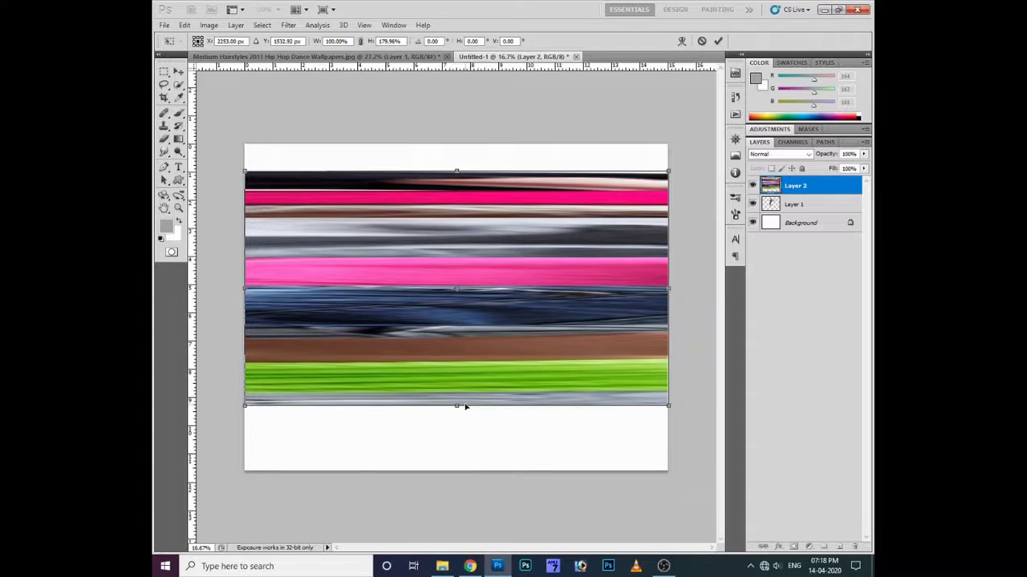
pyautogui.press('Return')
# - Apply Distort > Polar Coordinates to turn the stripes into concentric rings
pyautogui.click(288, 25)
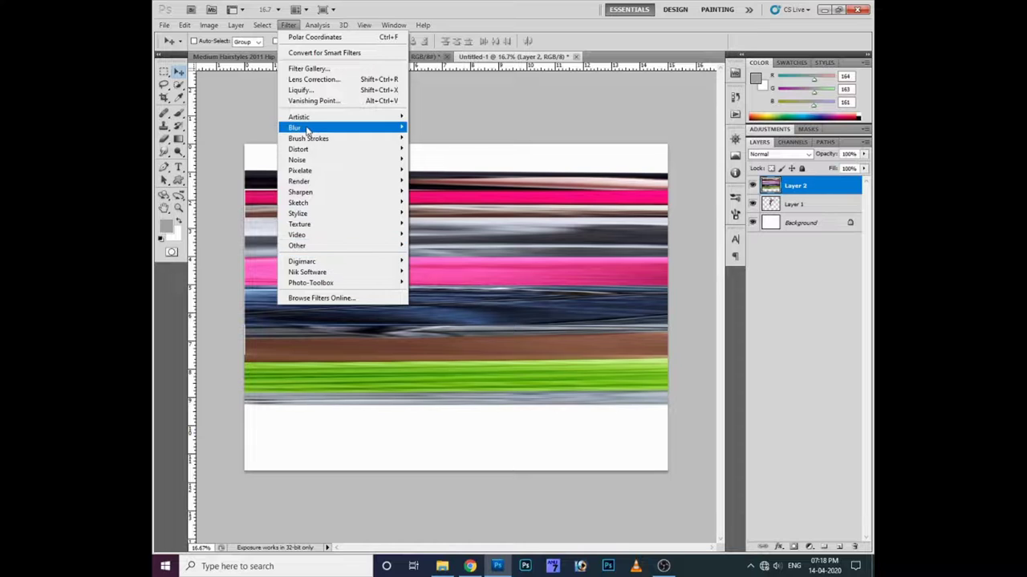
pyautogui.moveTo(298, 149)
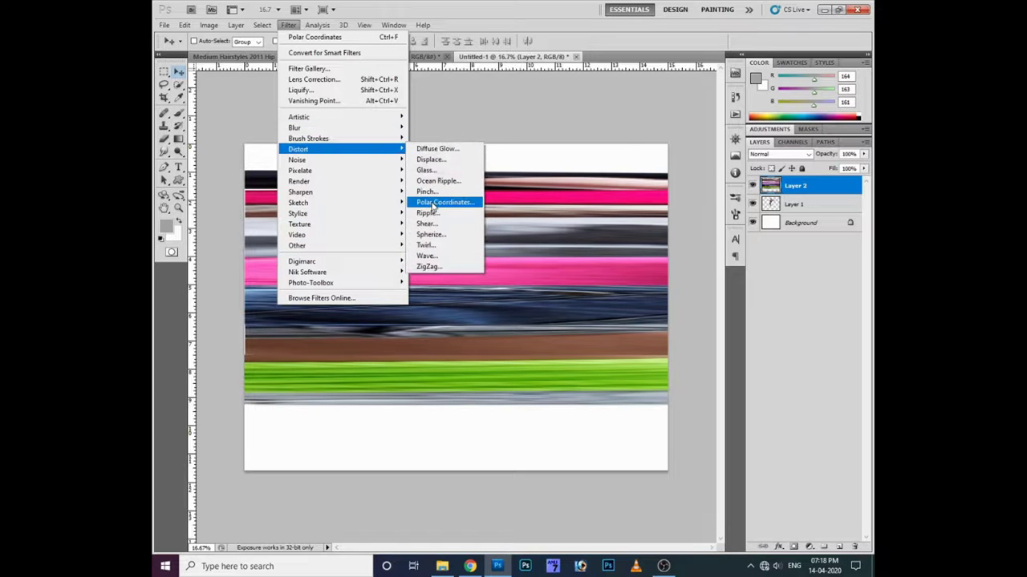
pyautogui.click(437, 192)
pyautogui.click(410, 282)
pyautogui.click(410, 282)
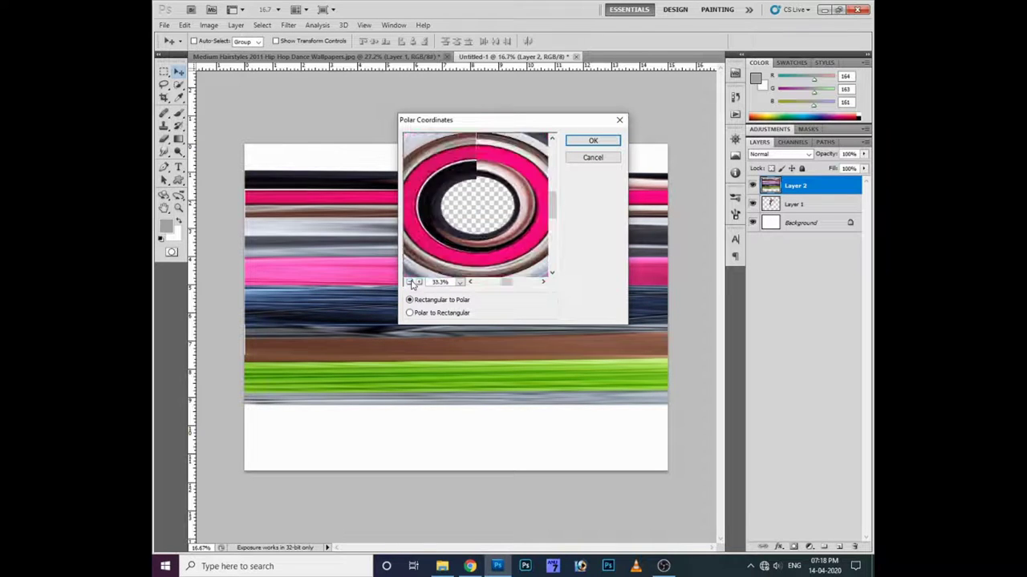
pyautogui.click(410, 283)
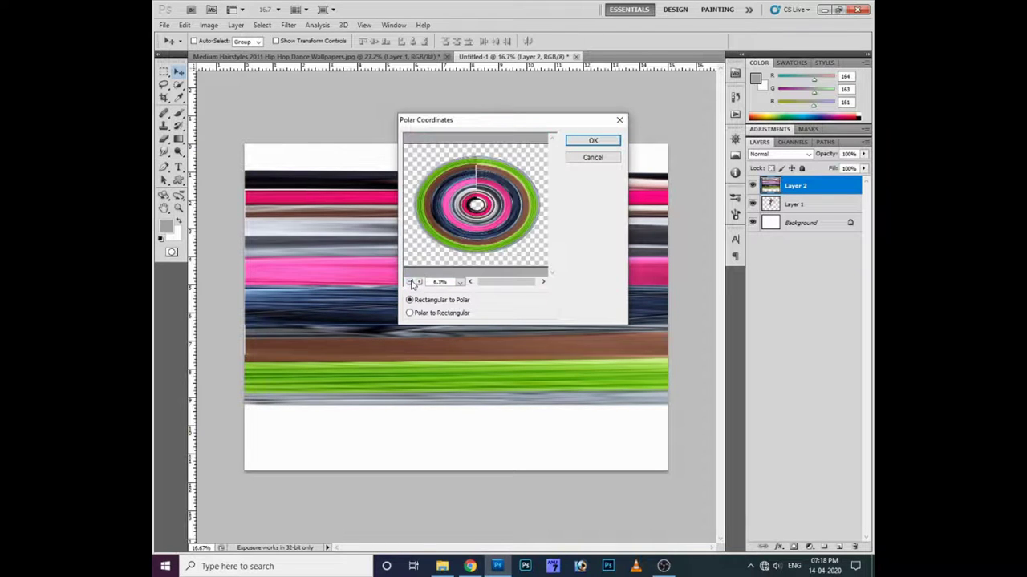
pyautogui.click(593, 142)
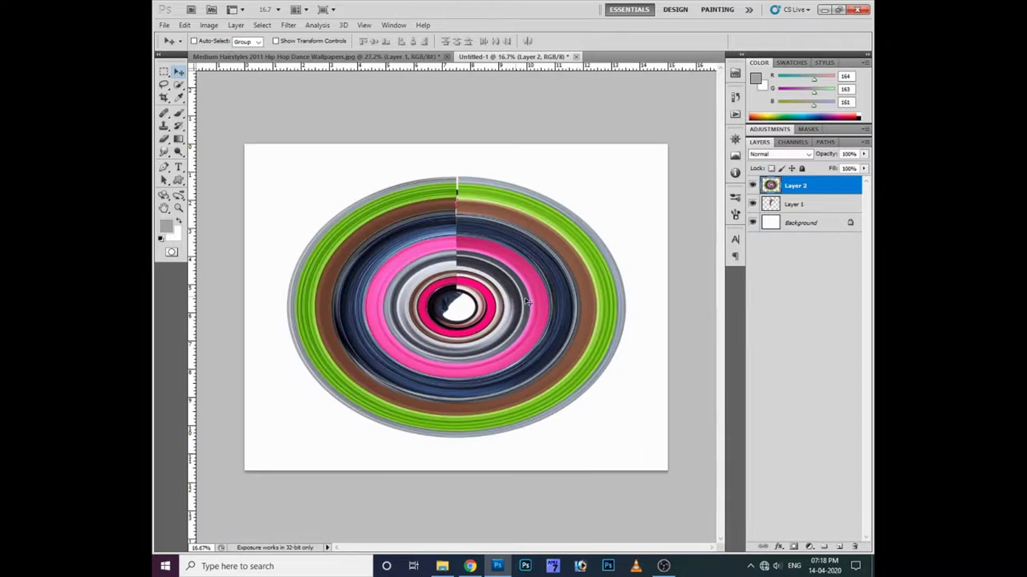
# - Narrow the rings evenly from both sides and move the ring layer below the dancer
pyautogui.hotkey('ctrl', 't')
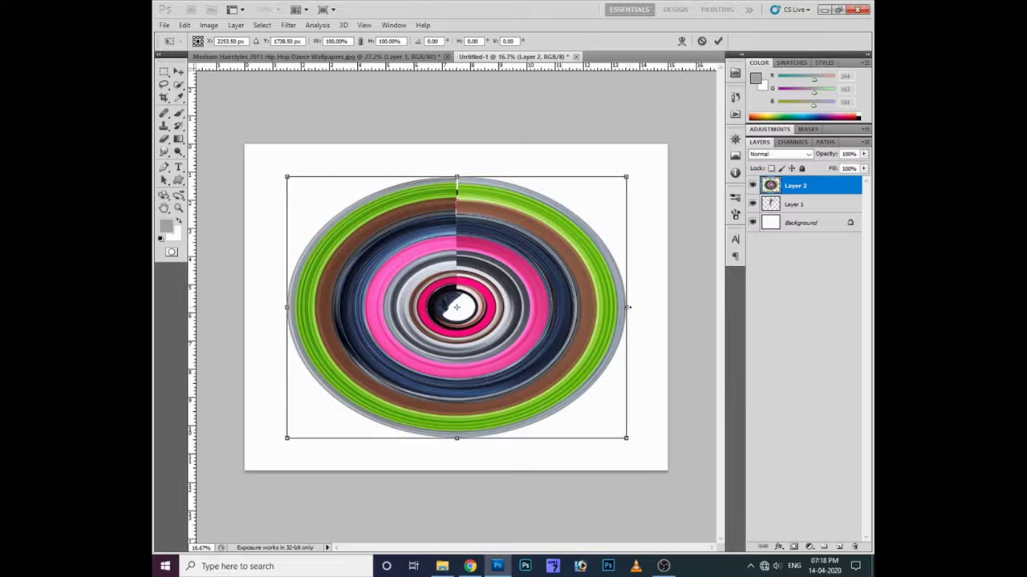
pyautogui.moveTo(628, 307); pyautogui.dragTo(612, 310)
pyautogui.press('Return')
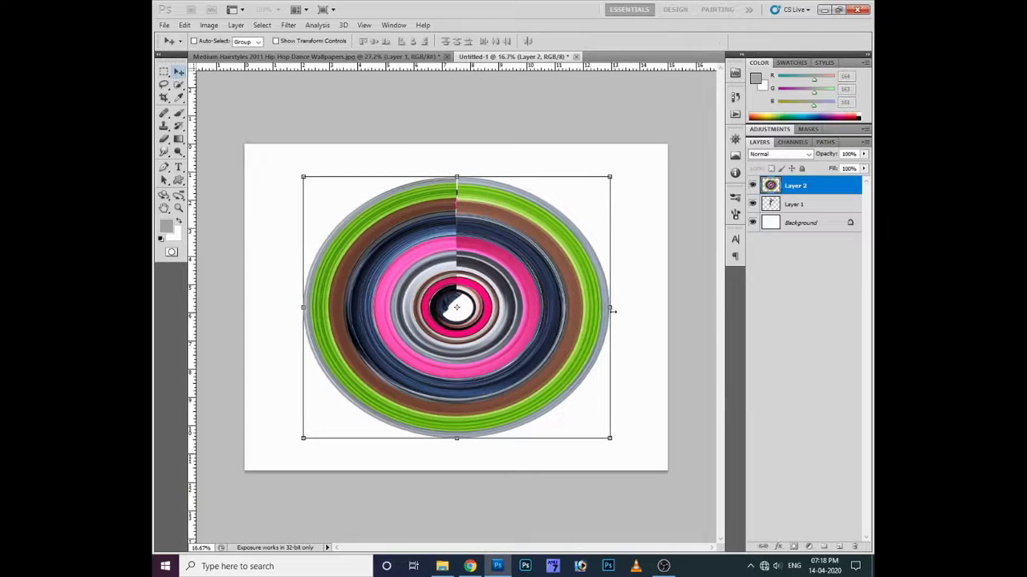
pyautogui.hotkey('ctrl', '[')
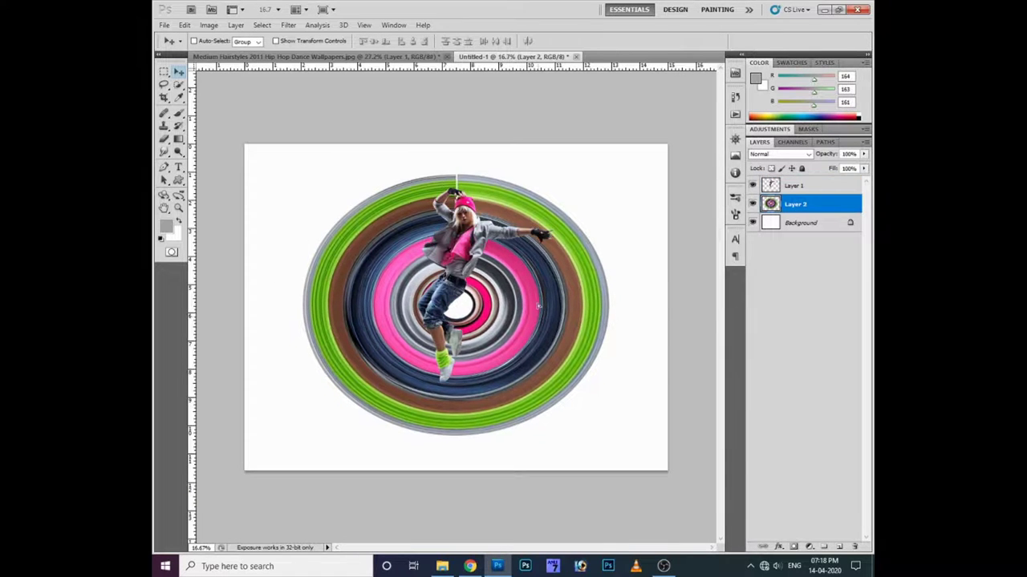
# - Shift the rings up-left, scale them to about 81%, rotate about 12° and narrow them
pyautogui.moveTo(544, 328); pyautogui.dragTo(532, 304)
pyautogui.hotkey('ctrl', 't')
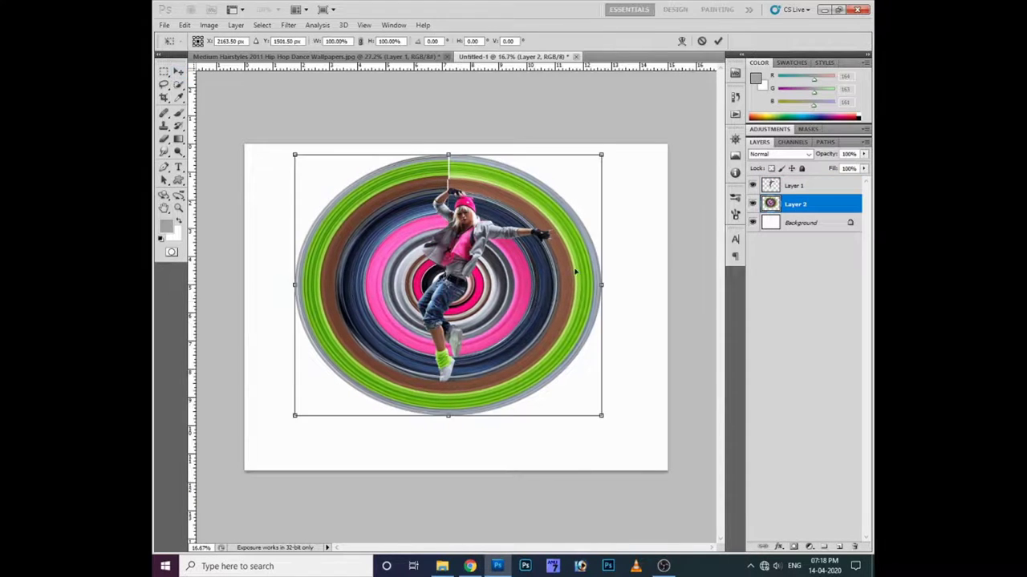
pyautogui.moveTo(602, 154); pyautogui.dragTo(572, 178)
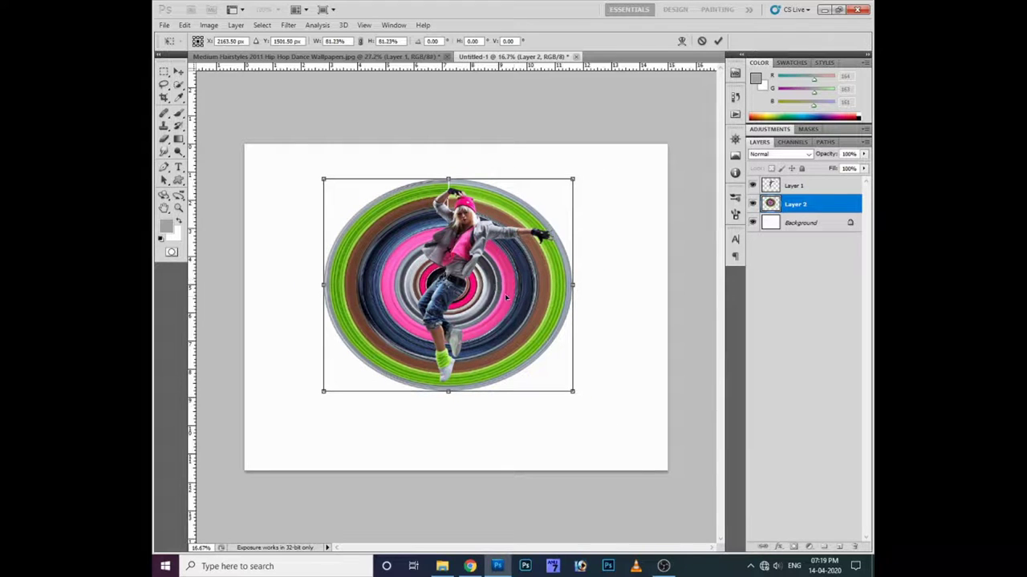
pyautogui.moveTo(618, 179); pyautogui.dragTo(630, 214)
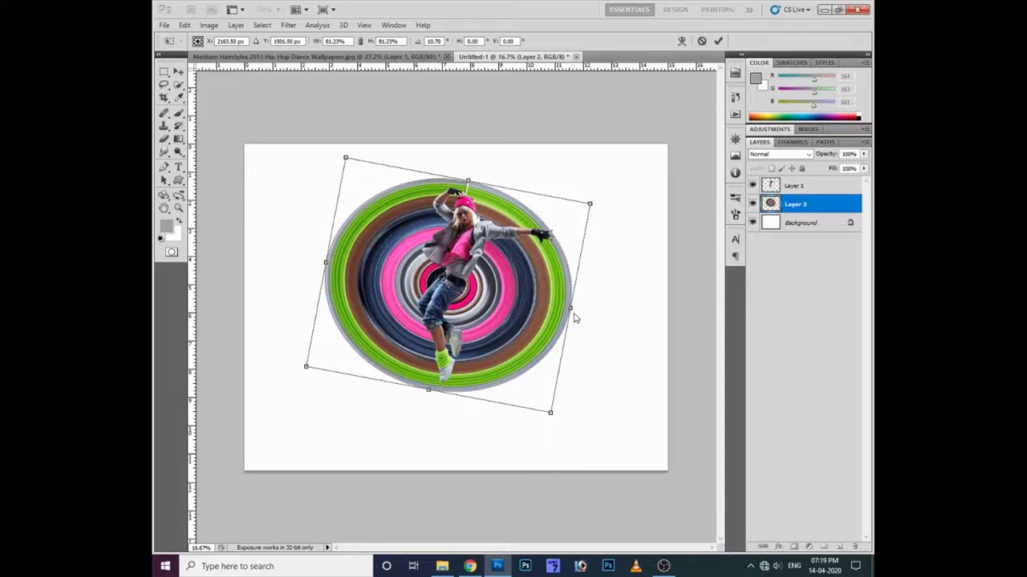
pyautogui.moveTo(570, 307); pyautogui.dragTo(562, 307)
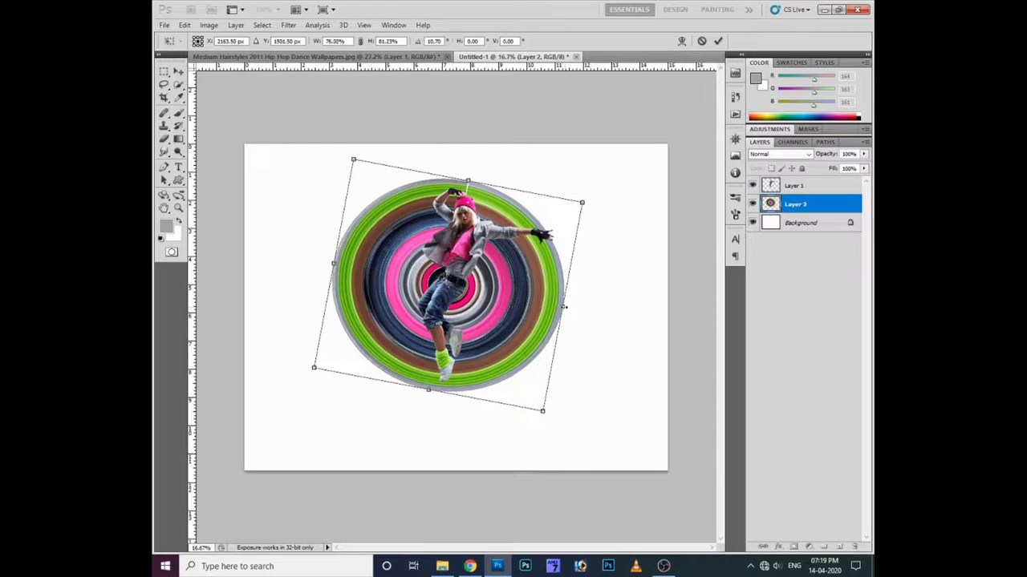
pyautogui.moveTo(580, 203); pyautogui.dragTo(572, 215)
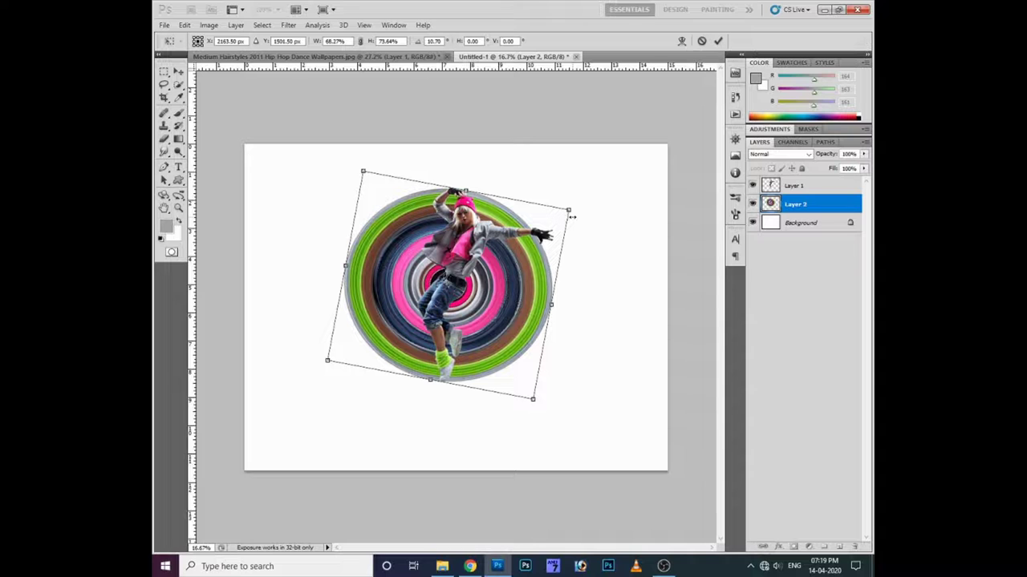
pyautogui.press('Return')
# - Squeeze the ring pattern's sides so it becomes a round circle
pyautogui.hotkey('ctrl', '+')
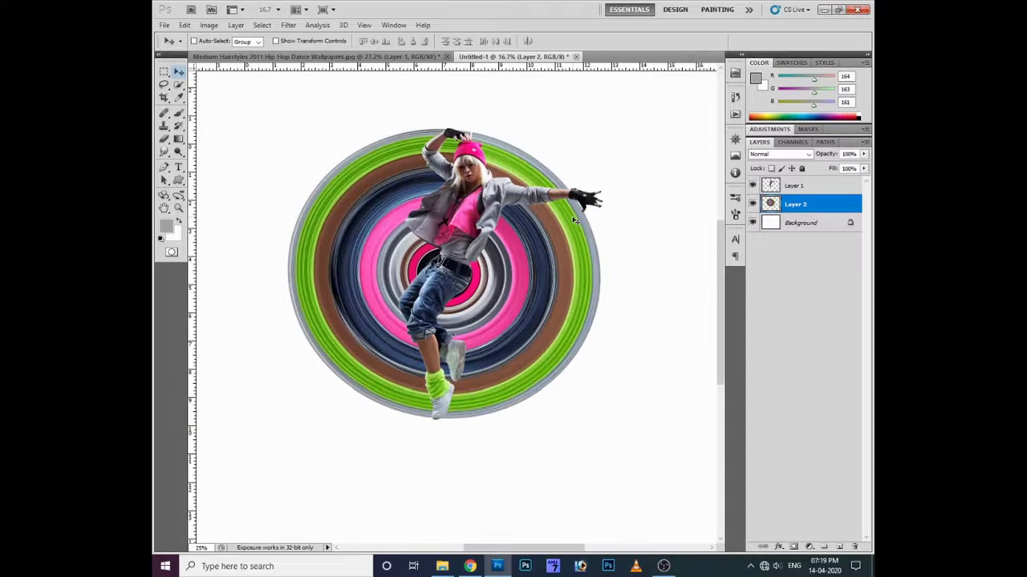
pyautogui.hotkey('ctrl', '+')
pyautogui.hotkey('ctrl', '-')
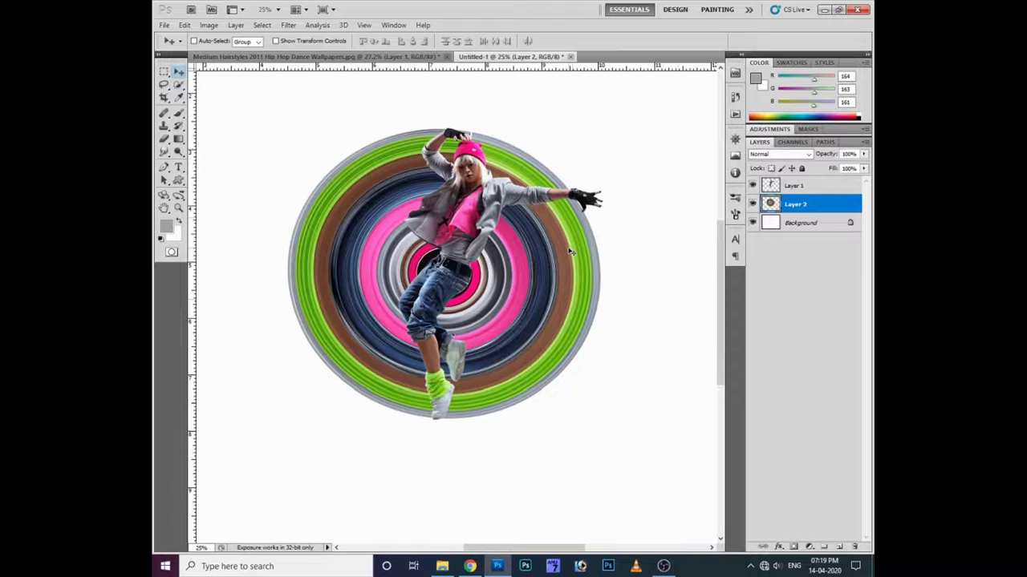
pyautogui.hotkey('ctrl', '+')
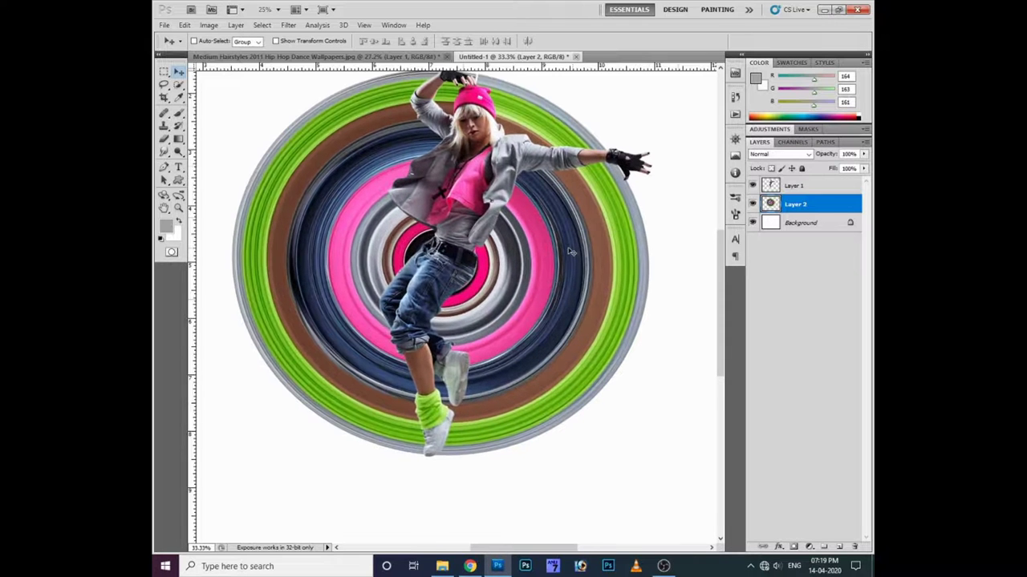
pyautogui.rightClick(566, 265)
pyautogui.hotkey('ctrl', 'alt', 'shift', 't')
pyautogui.hotkey('ctrl', '-')
pyautogui.hotkey('ctrl', 't')
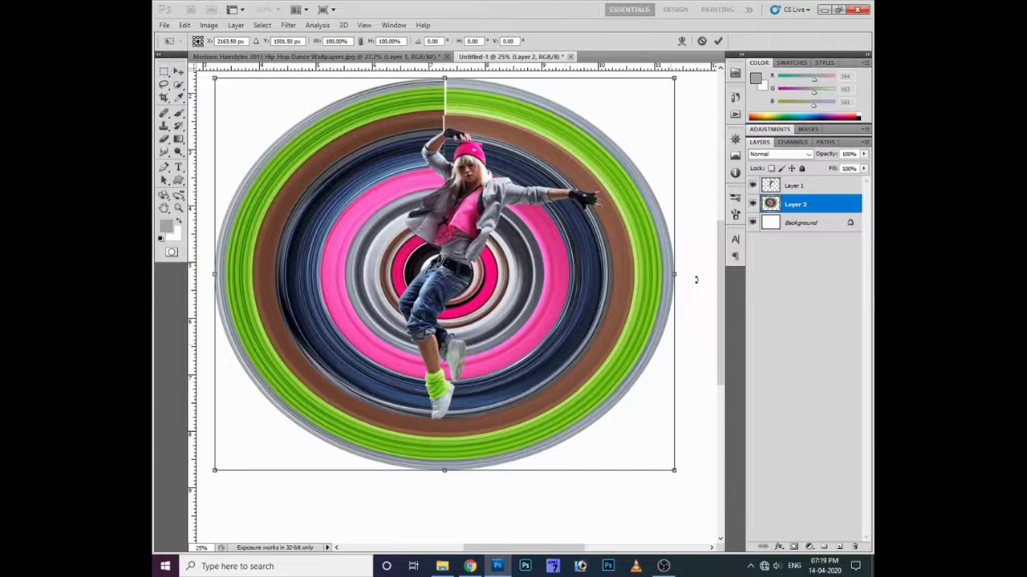
pyautogui.moveTo(674, 275); pyautogui.dragTo(660, 274)
pyautogui.press('Return')
# - Shrink the ring circle to about 72% and rotate it slightly, then zoom onto the dancer
pyautogui.click(660, 275)
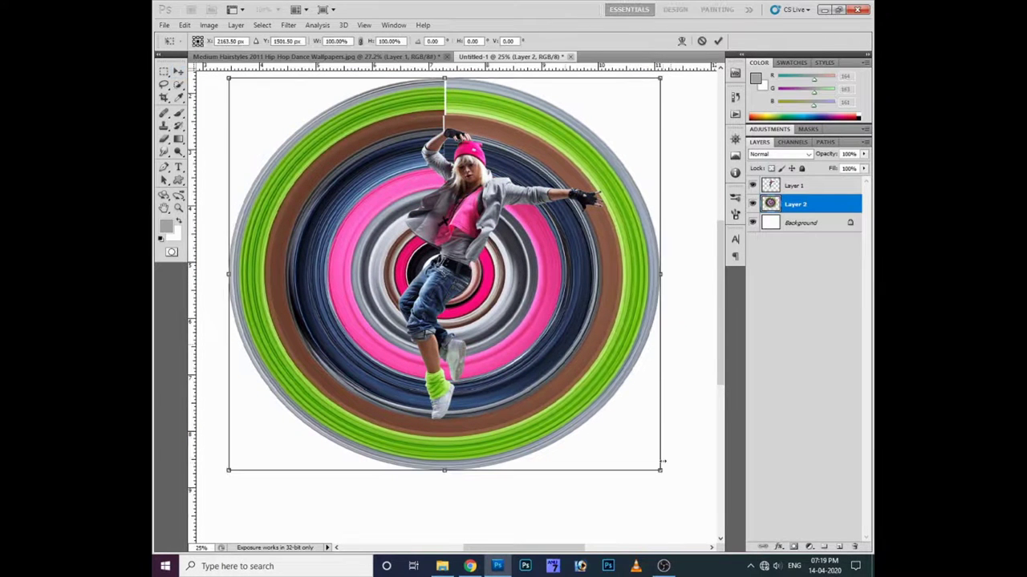
pyautogui.moveTo(662, 473)
pyautogui.mouseDown()
pyautogui.moveTo(601, 411)
pyautogui.moveTo(615, 412)
pyautogui.mouseUp()
pyautogui.press('Return')
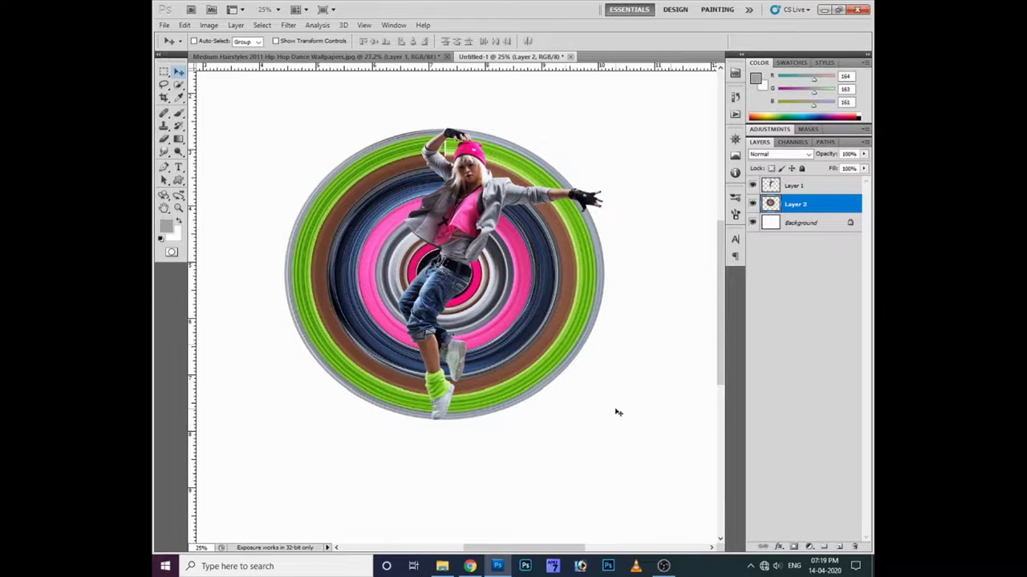
pyautogui.hotkey('ctrl', 't')
pyautogui.moveTo(681, 353); pyautogui.dragTo(684, 358)
pyautogui.press('Return')
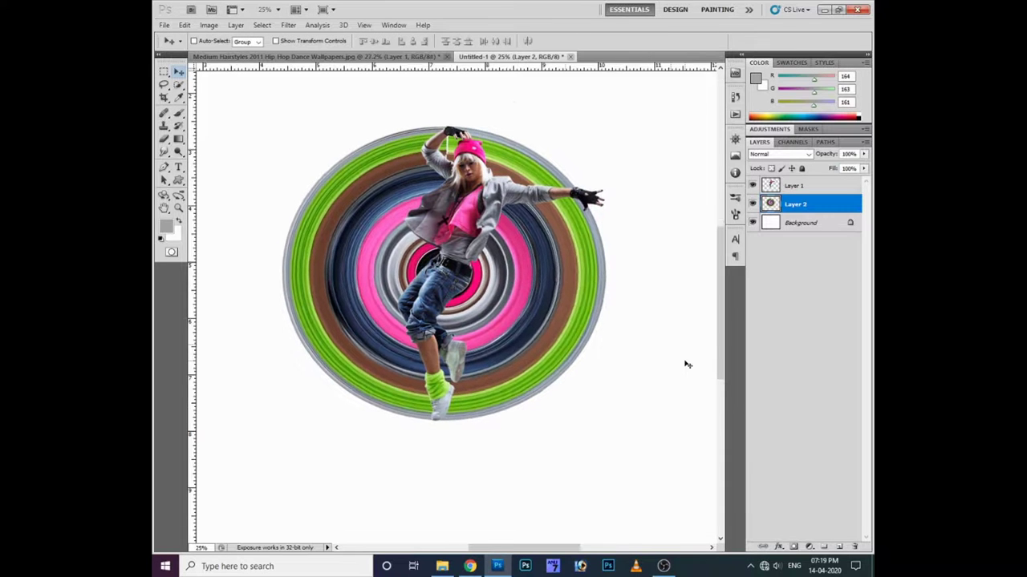
pyautogui.hotkey('ctrl', '+')
pyautogui.hotkey('ctrl', '+')
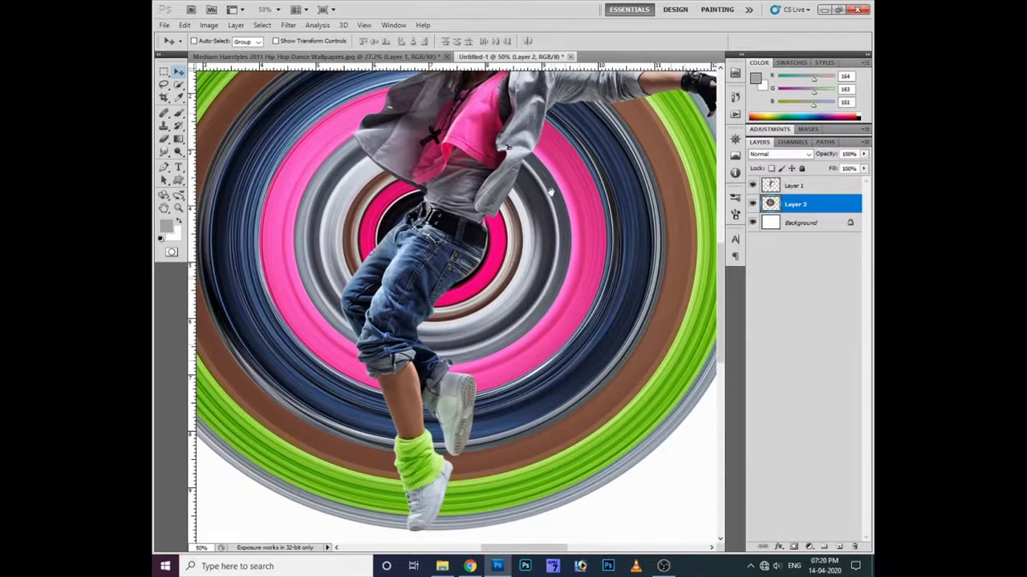
pyautogui.scroll(5, 550, 191)
pyautogui.scroll(3, 520, 246)
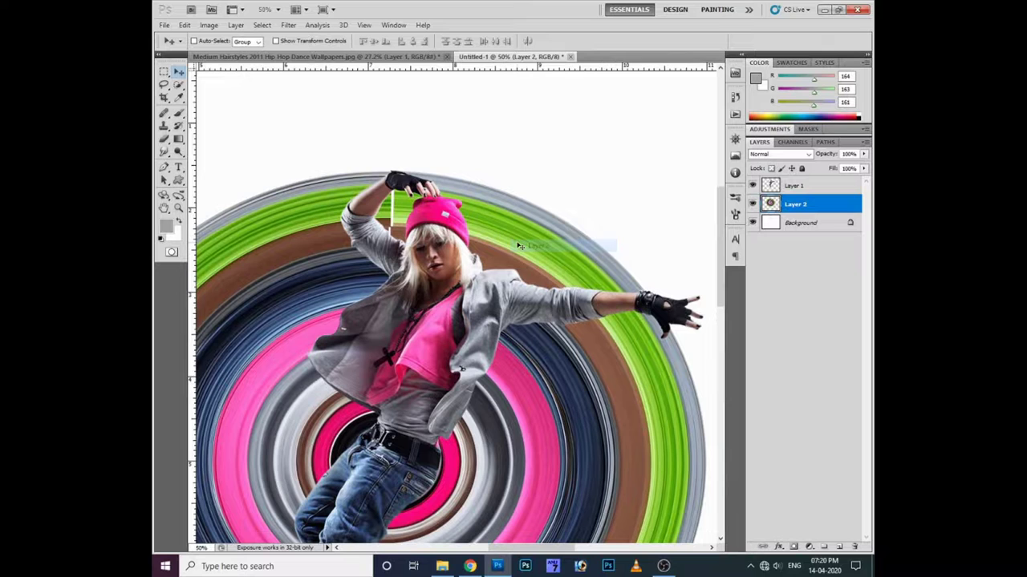
pyautogui.hotkey('ctrl', '+')
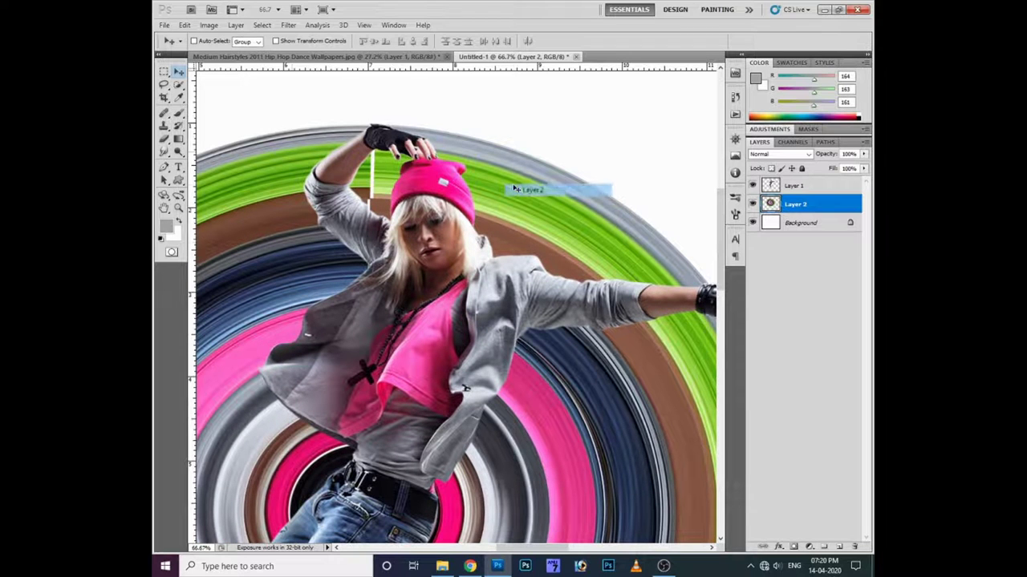
# - Trace a Pen path around the rings above the dancer's outstretched arm and make it a selection
pyautogui.press('p')
pyautogui.click(392, 117)
pyautogui.click(353, 150)
pyautogui.click(364, 227)
pyautogui.click(416, 274)
pyautogui.moveTo(563, 292); pyautogui.dragTo(444, 279)
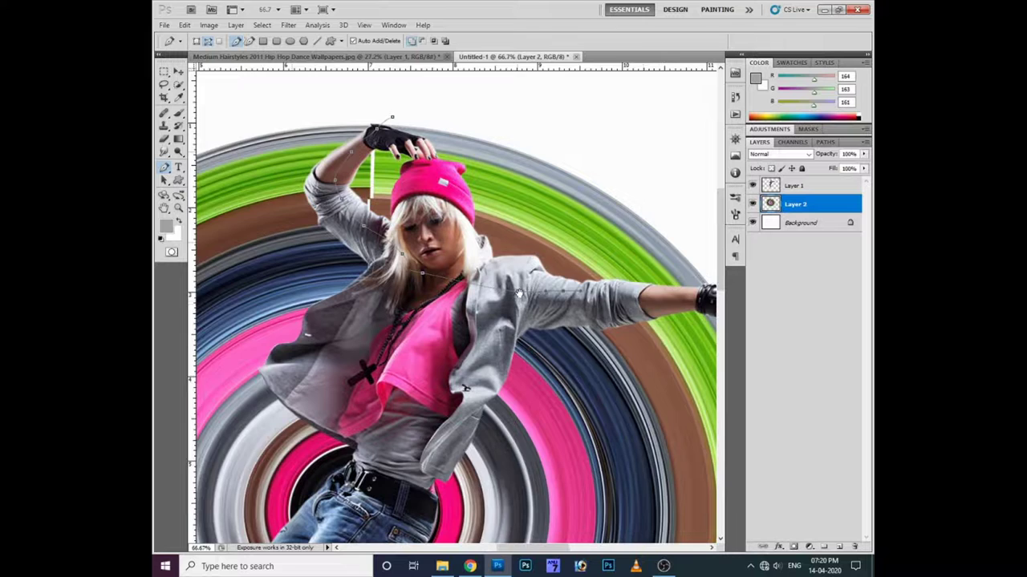
pyautogui.click(653, 229)
pyautogui.click(591, 138)
pyautogui.click(455, 106)
pyautogui.hotkey('ctrl', 'Return')
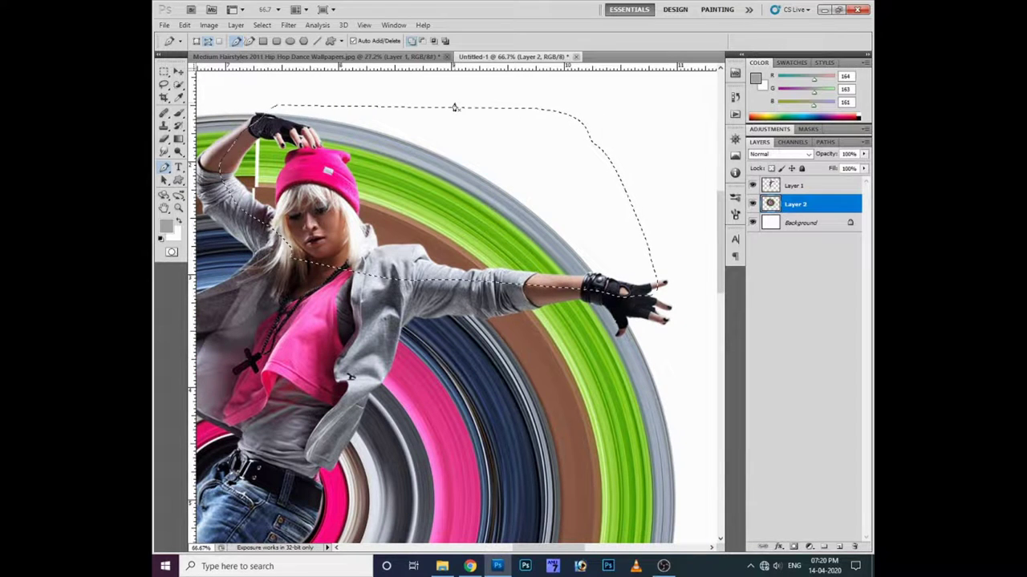
# - Feather the selection, delete the rings inside it, deselect and zoom out to the whole circle
pyautogui.hotkey('shift', 'F6')
pyautogui.press('Return')
pyautogui.press('Delete')
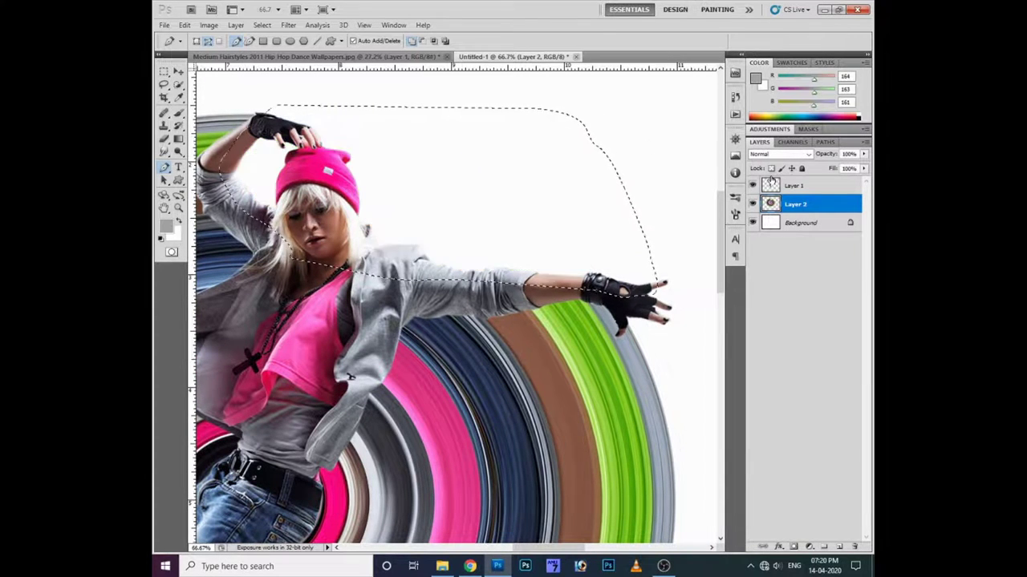
pyautogui.hotkey('ctrl', 'd')
pyautogui.hotkey('ctrl', '-')
pyautogui.hotkey('ctrl', '-')
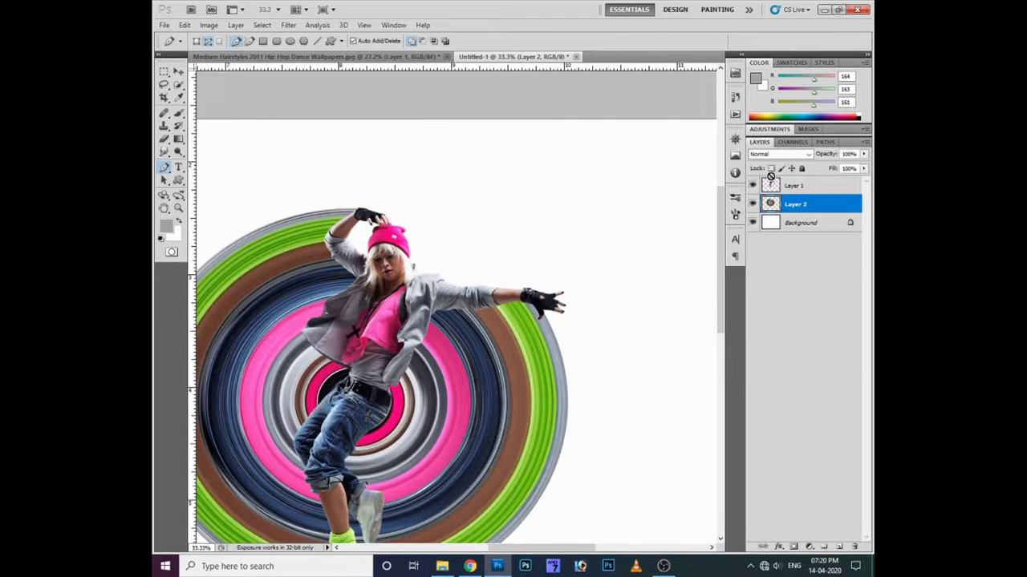
pyautogui.hotkey('ctrl', '-')
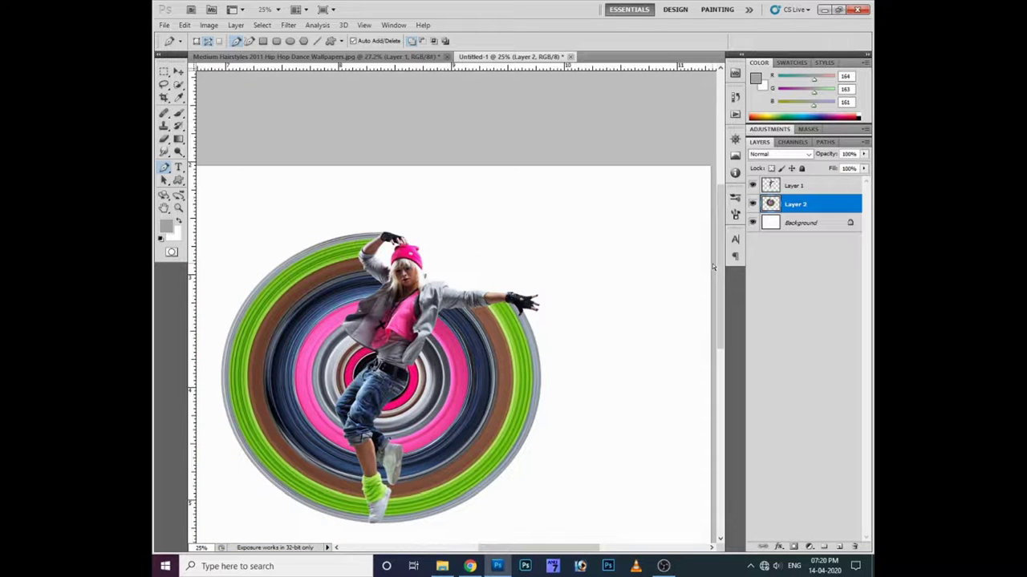
pyautogui.moveTo(470, 390); pyautogui.dragTo(511, 350)
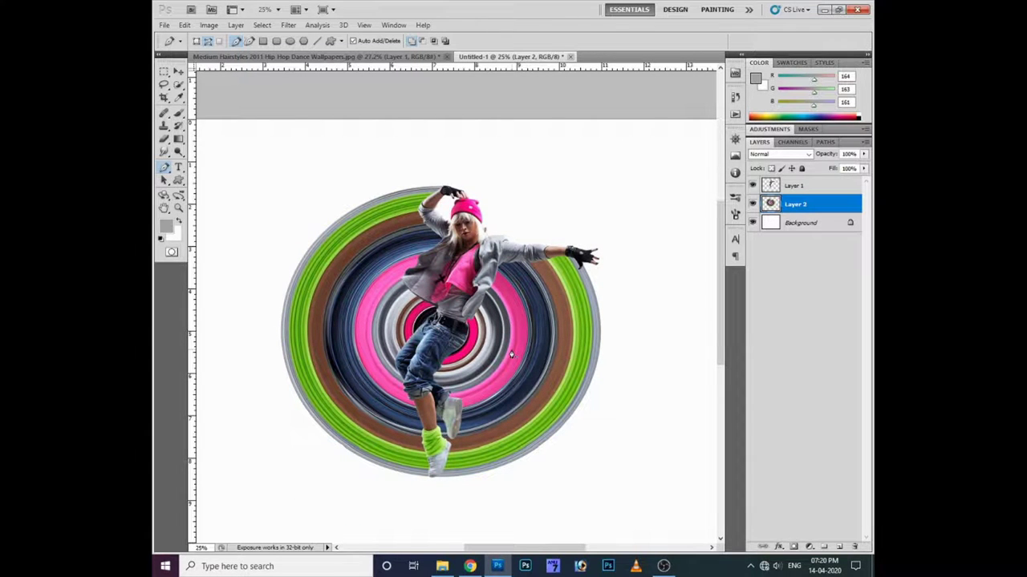
# - Duplicate the ring layer and darken the copy to solid black with Curves
pyautogui.press('v')
pyautogui.rightClick(498, 335)
pyautogui.press('Escape')
pyautogui.hotkey('ctrl', 'j')
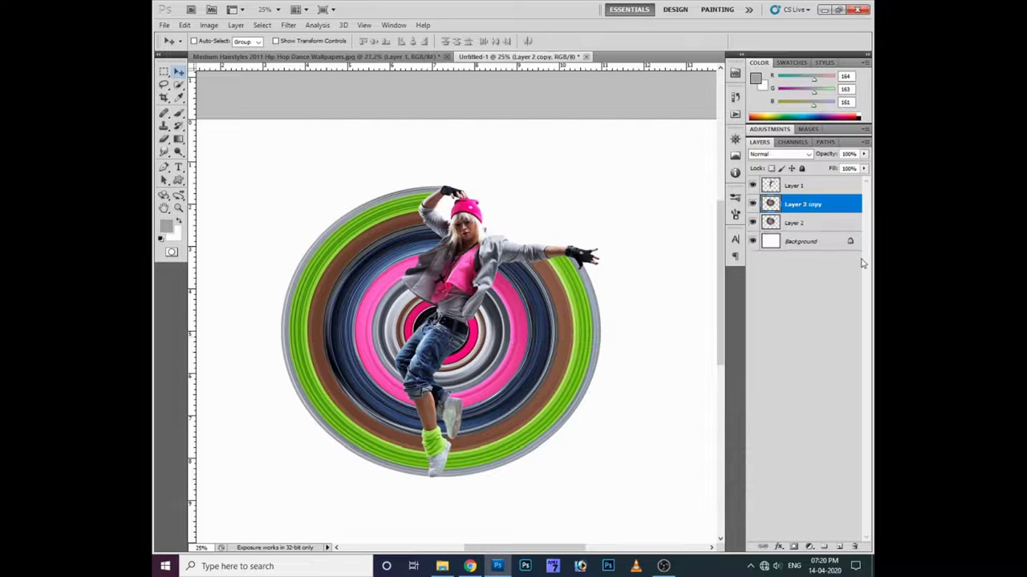
pyautogui.hotkey('ctrl', 'm')
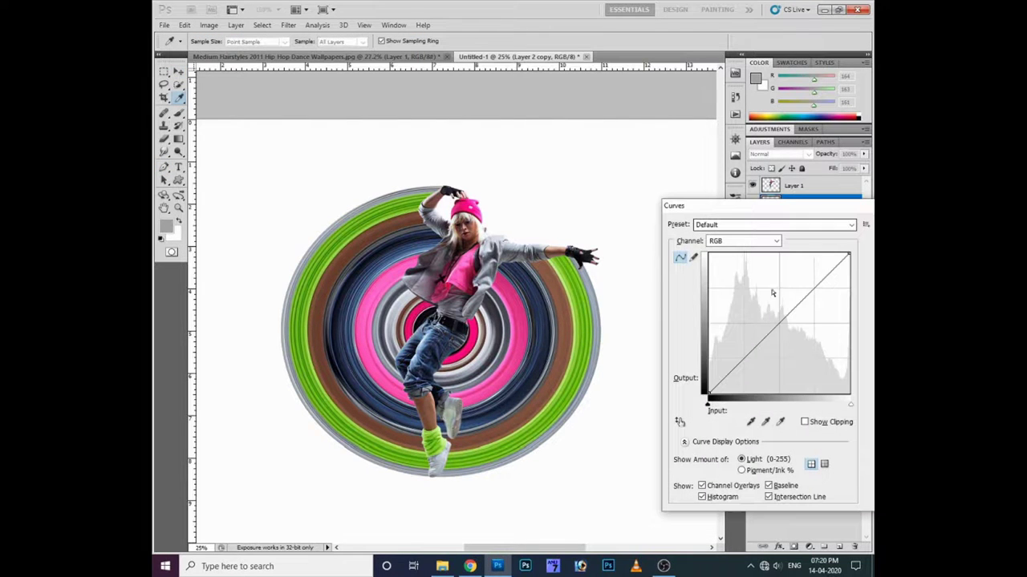
pyautogui.moveTo(852, 253); pyautogui.dragTo(853, 396)
pyautogui.press('Return')
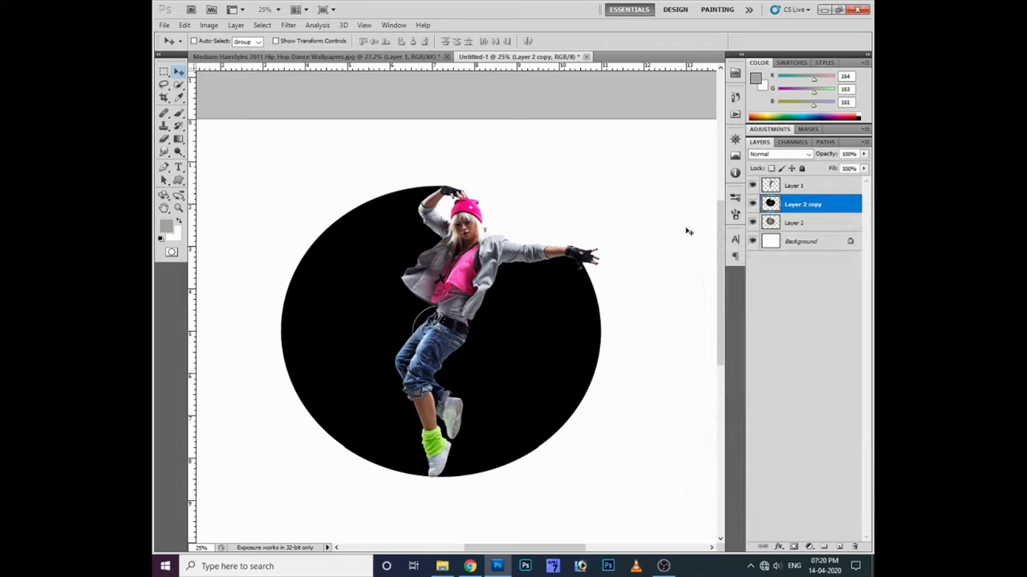
# - Gaussian-blur the black copy at 73 px and send it below the rings
pyautogui.moveTo(498, 348)
pyautogui.mouseDown()
pyautogui.moveTo(509, 291)
pyautogui.moveTo(520, 290)
pyautogui.mouseUp()
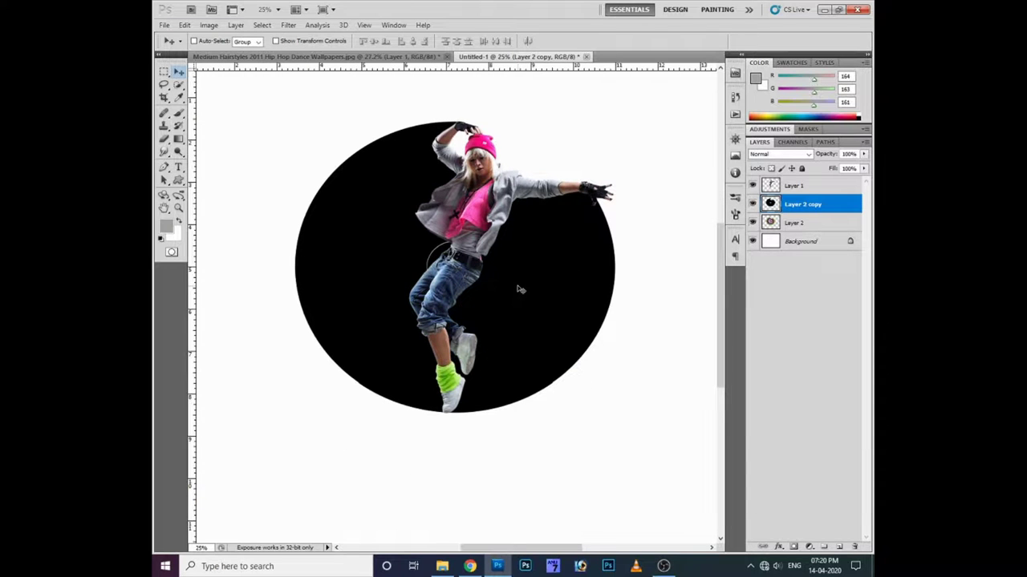
pyautogui.click(288, 25)
pyautogui.moveTo(294, 127)
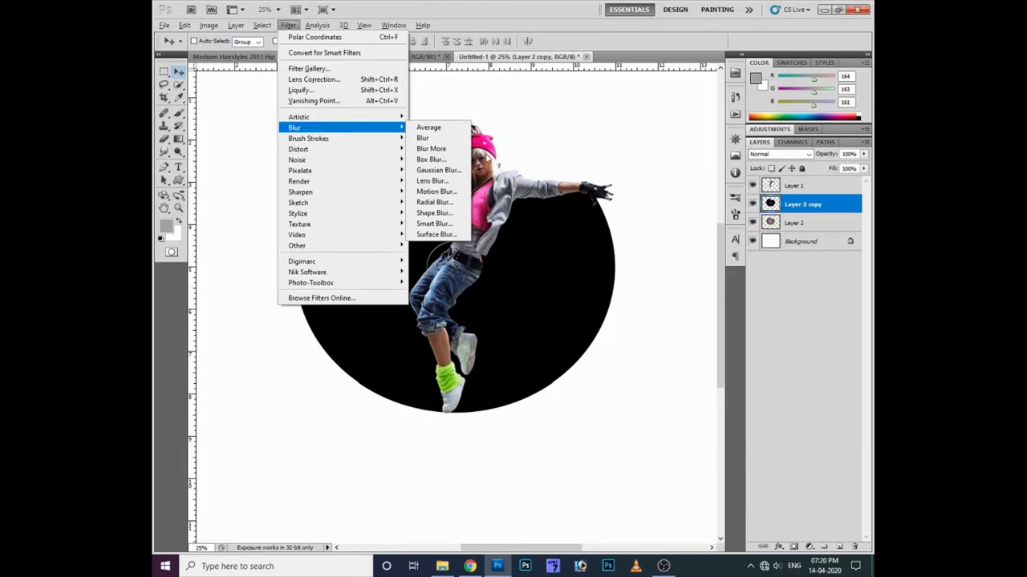
pyautogui.click(440, 171)
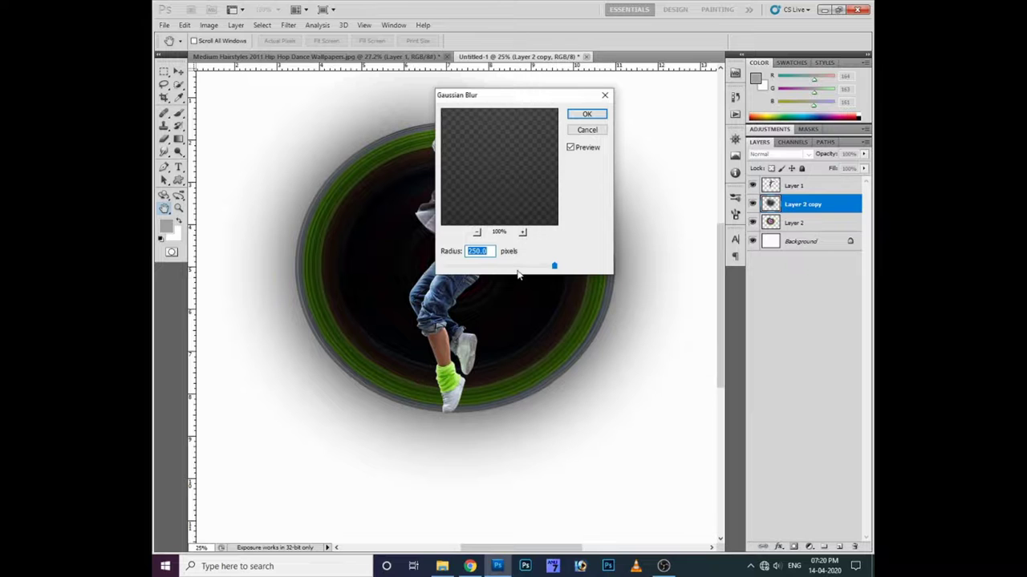
pyautogui.moveTo(496, 269); pyautogui.dragTo(527, 271)
pyautogui.press('Return')
pyautogui.press('v')
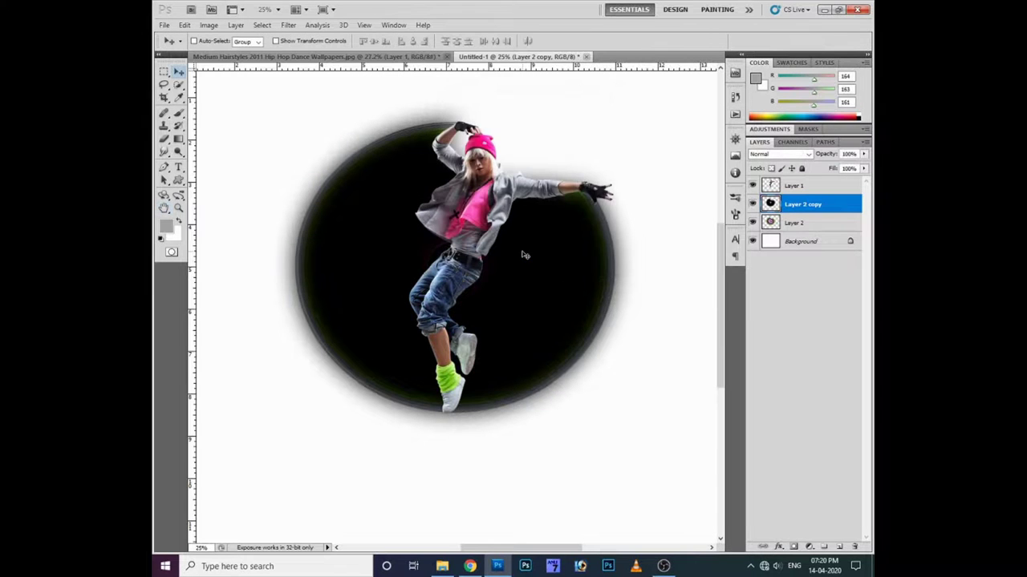
pyautogui.hotkey('ctrl', '[')
# - Squash the black copy into a flat ellipse, move it below the rings and blur it again
pyautogui.hotkey('ctrl', 't')
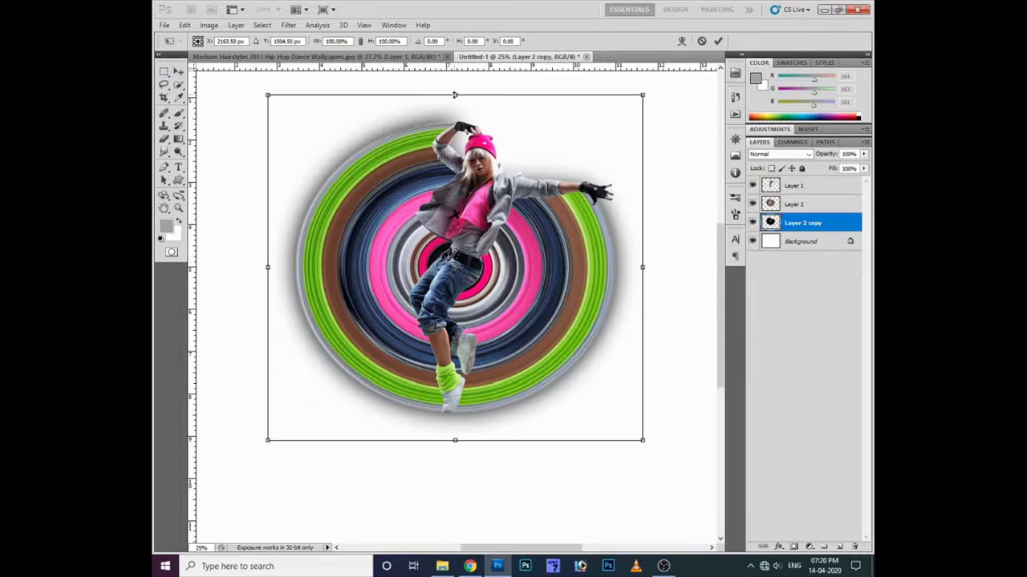
pyautogui.moveTo(455, 95); pyautogui.dragTo(455, 191)
pyautogui.press('Return')
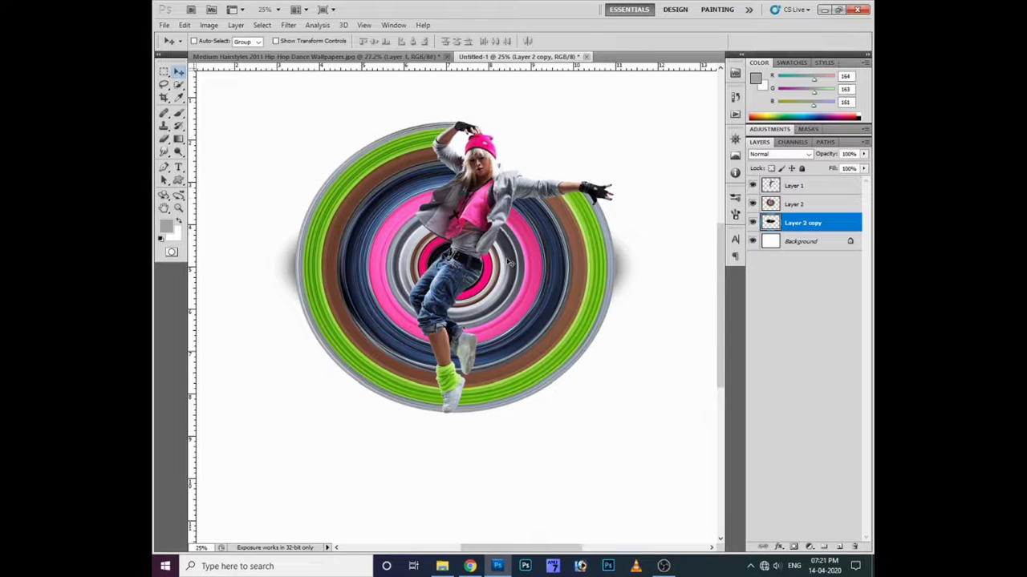
pyautogui.moveTo(510, 263); pyautogui.dragTo(494, 434)
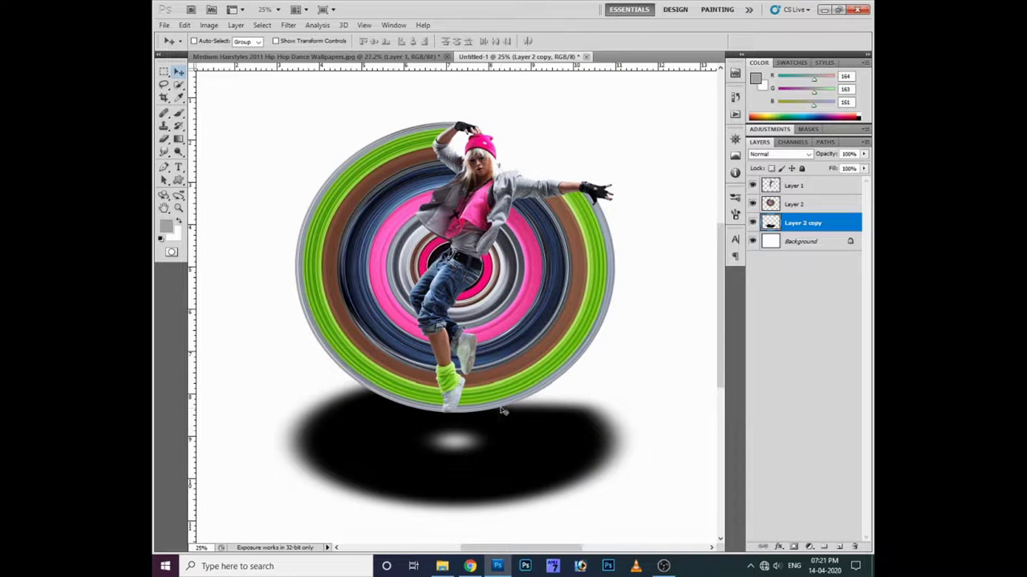
pyautogui.hotkey('ctrl', 'f')
pyautogui.hotkey('shift', 'Down')
pyautogui.hotkey('shift', 'Down')
pyautogui.hotkey('shift', 'Down')
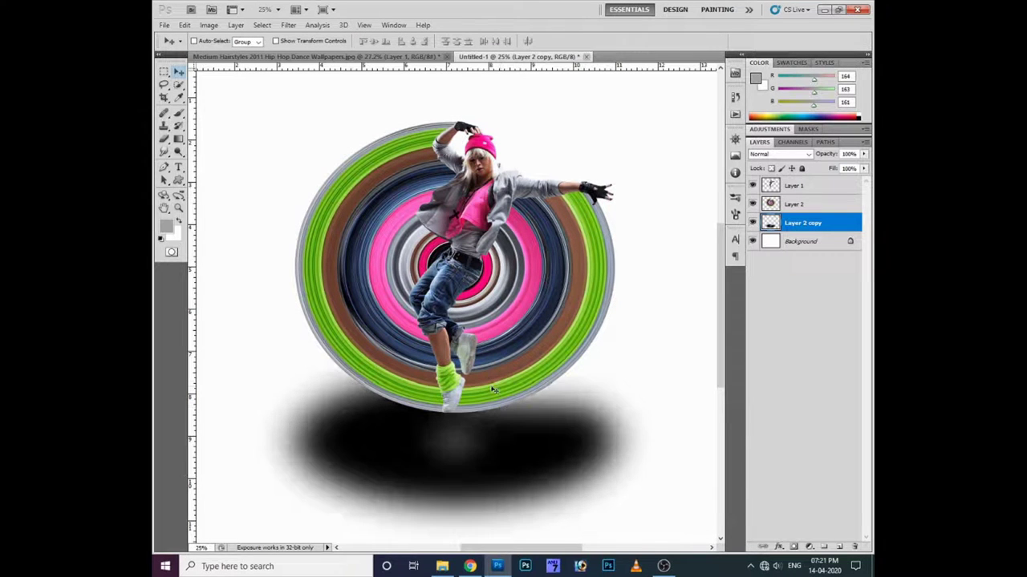
# - Shrink the shadow to about 65%, lower it slightly and soften it with another blur
pyautogui.hotkey('ctrl', 't')
pyautogui.moveTo(660, 337); pyautogui.dragTo(577, 379)
pyautogui.moveTo(472, 431); pyautogui.dragTo(474, 454)
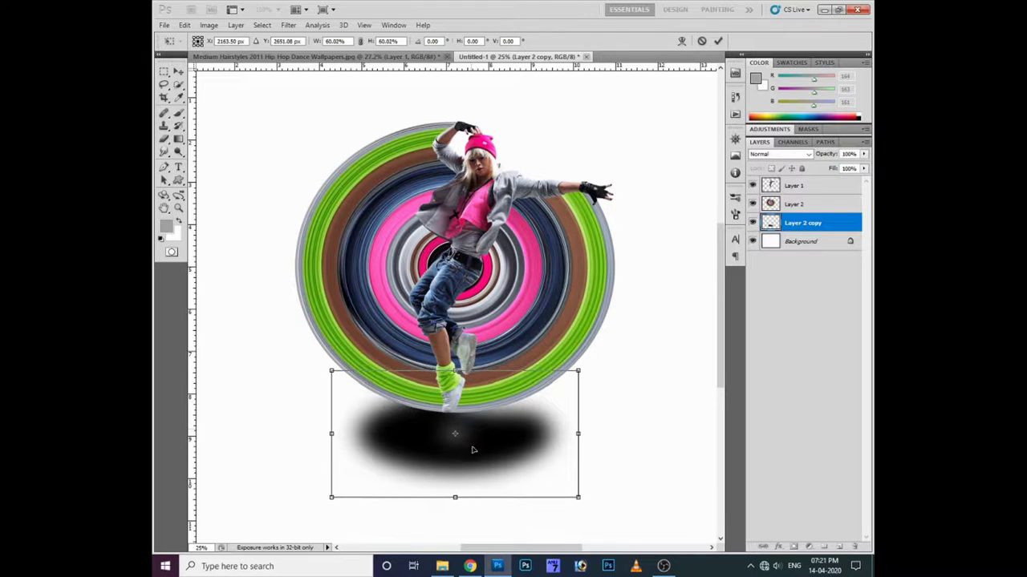
pyautogui.press('Return')
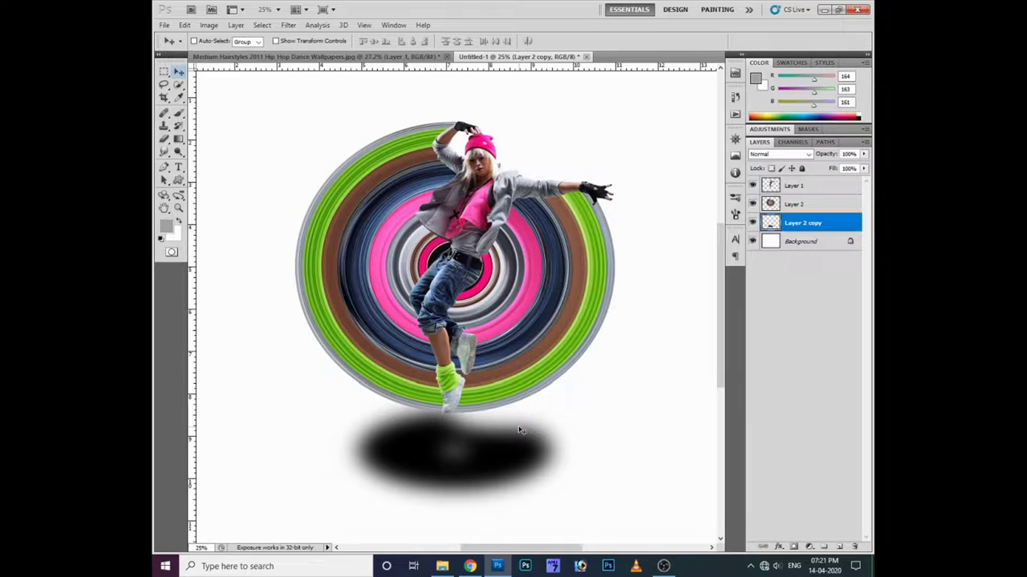
pyautogui.hotkey('ctrl', 'f')
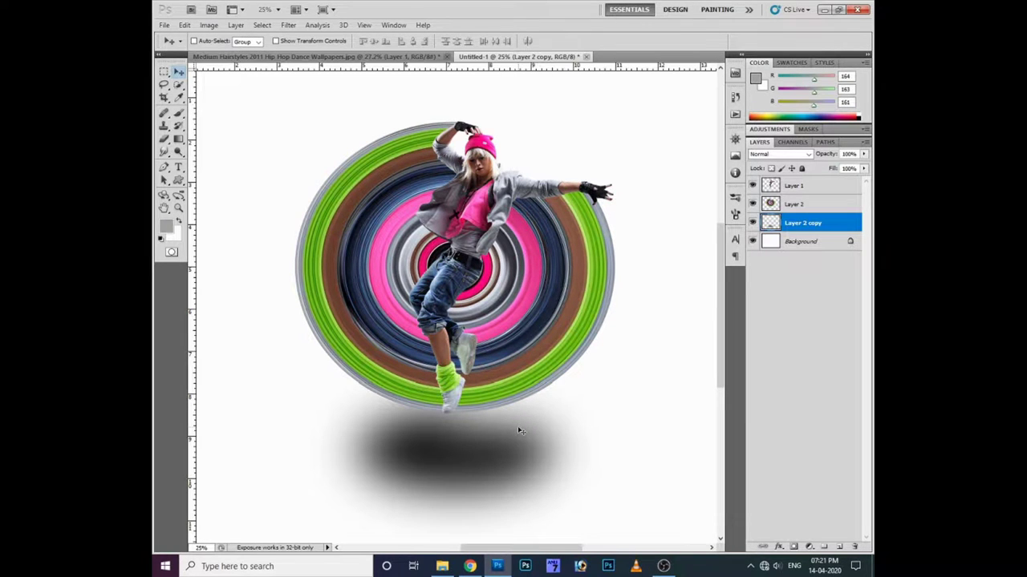
# - Flatten the shadow further from the top and move it up closer under the rings
pyautogui.hotkey('ctrl', 't')
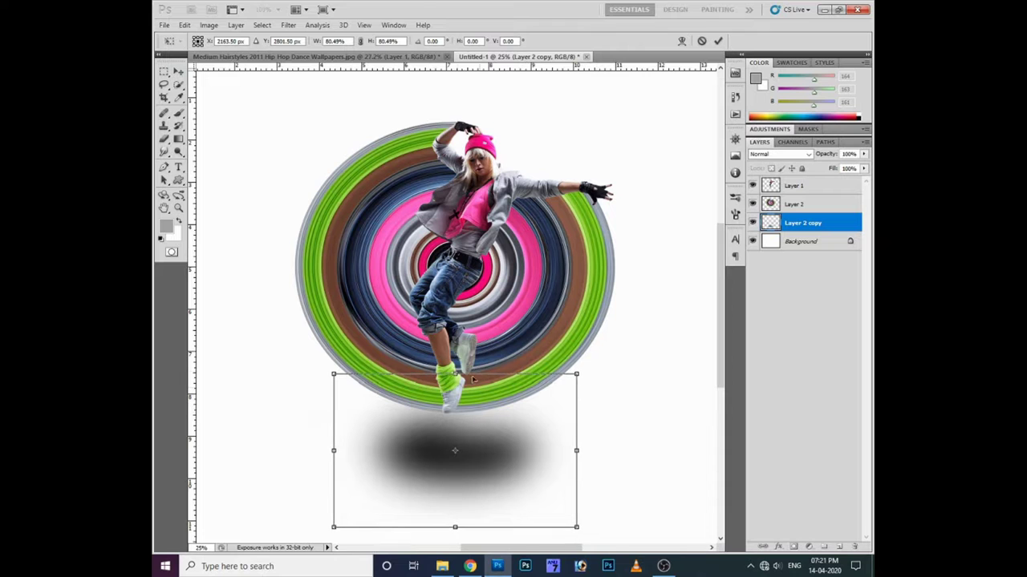
pyautogui.moveTo(455, 374); pyautogui.dragTo(455, 424)
pyautogui.press('Return')
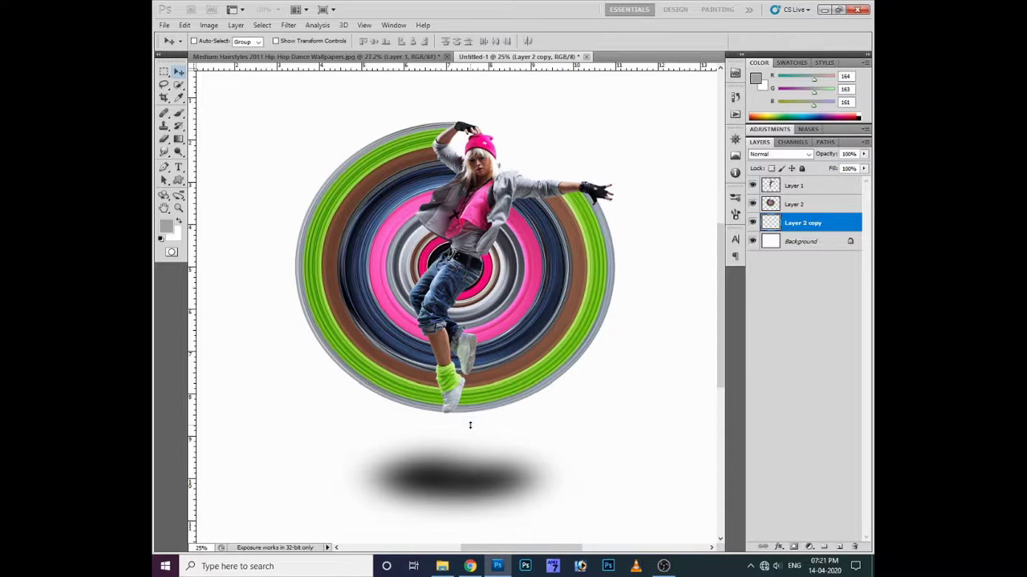
pyautogui.moveTo(494, 470); pyautogui.dragTo(494, 443)
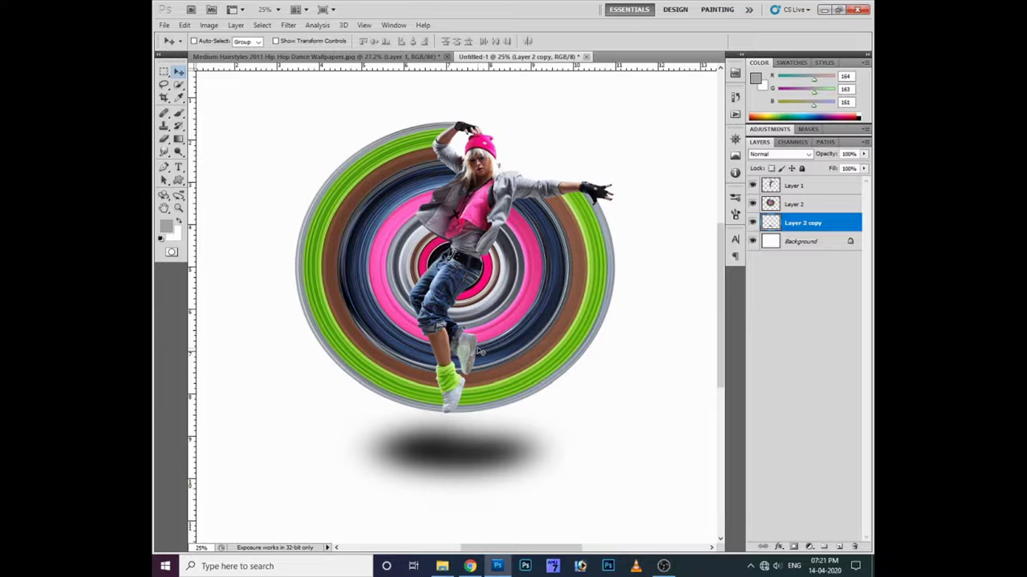
pyautogui.hotkey('ctrl', '+')
# - Duplicate the dancer layer and darken the original Layer 1 to near-black with Curves (Output 10)
pyautogui.rightClick(583, 154)
pyautogui.click(626, 159)
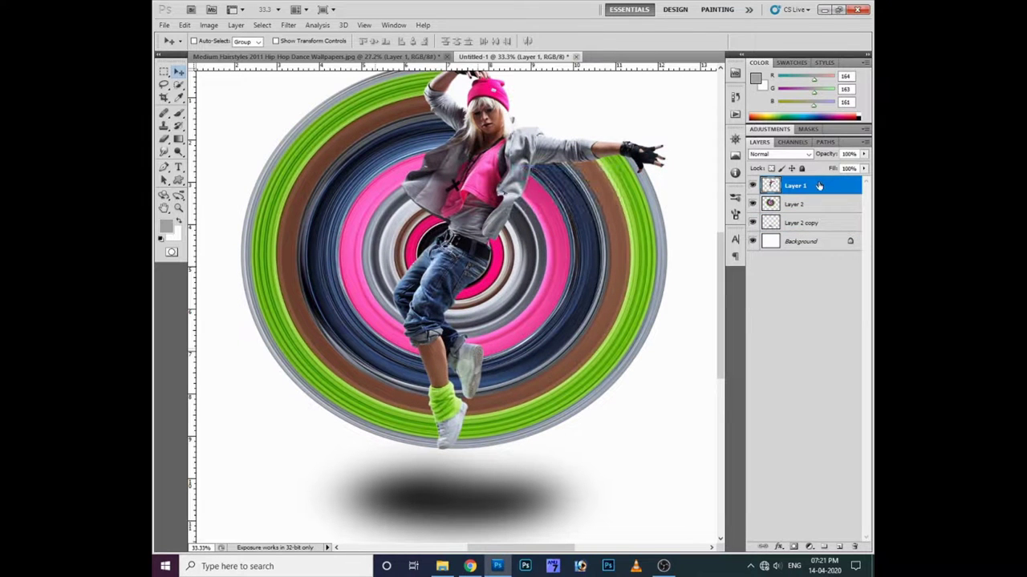
pyautogui.hotkey('ctrl', 'j')
pyautogui.click(790, 205)
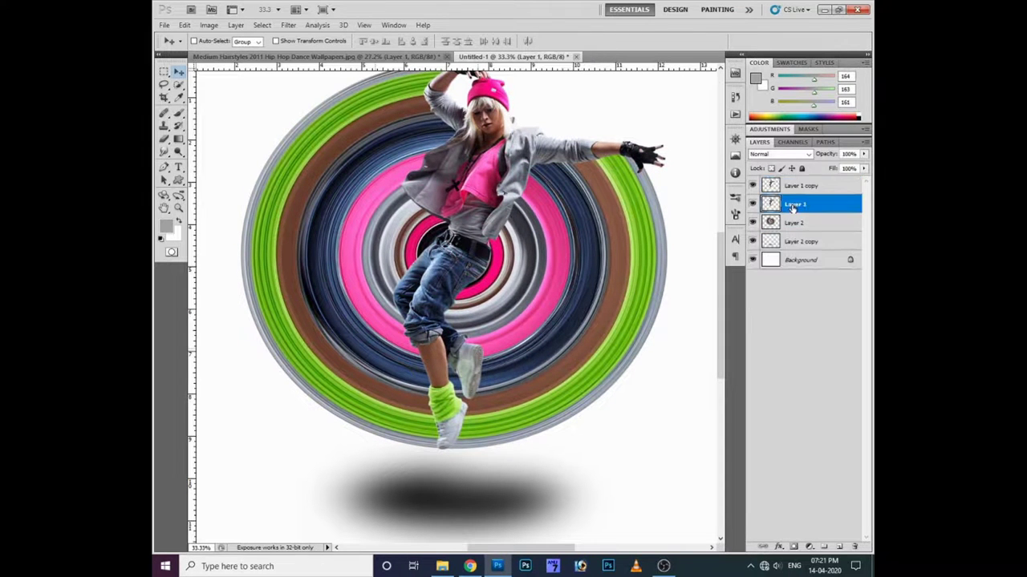
pyautogui.hotkey('ctrl', 'm')
pyautogui.moveTo(848, 254); pyautogui.dragTo(849, 389)
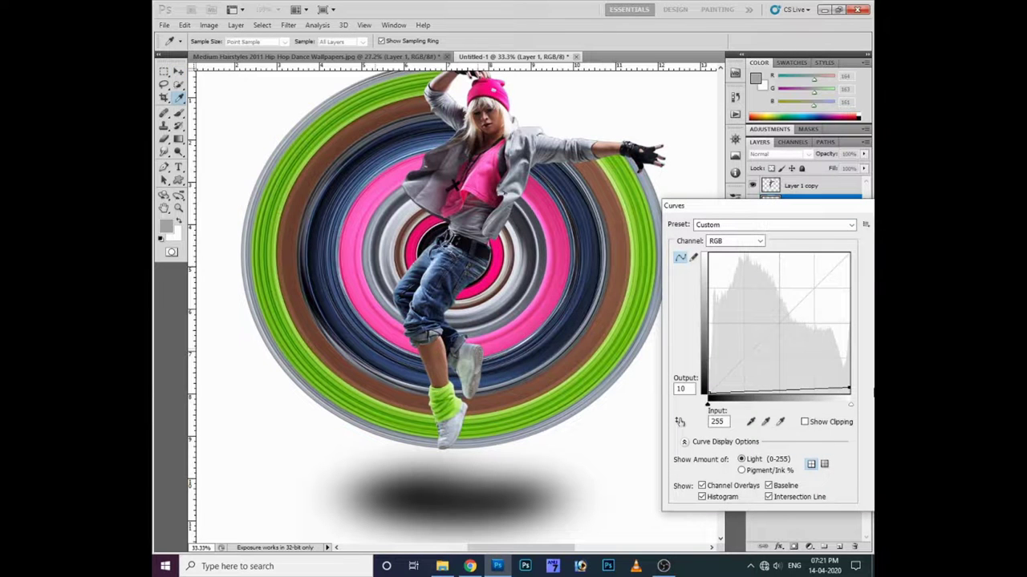
pyautogui.press('Return')
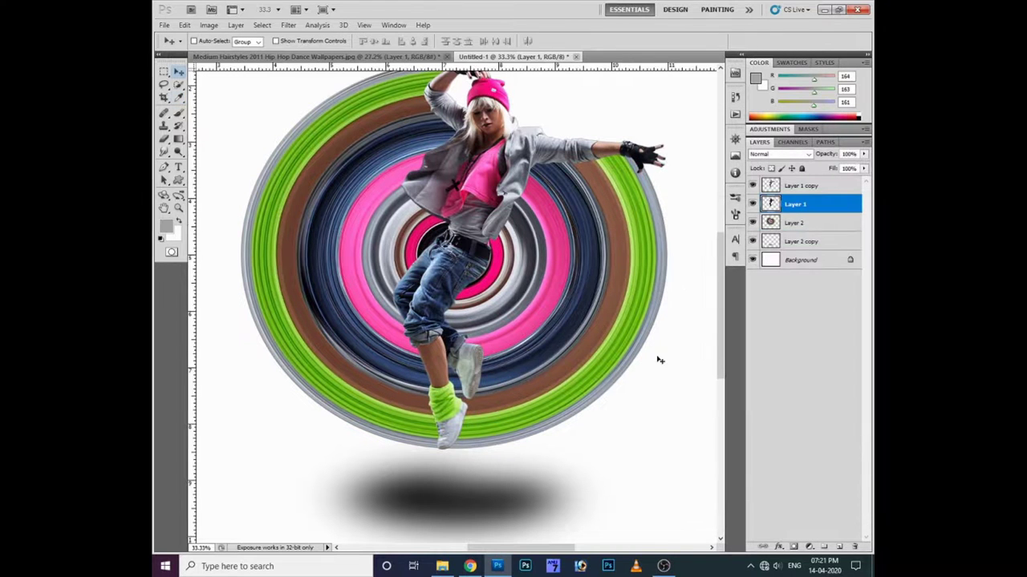
# - Gaussian-blur the dark Layer 1 silhouette at 18.6 px
pyautogui.click(288, 25)
pyautogui.moveTo(295, 128)
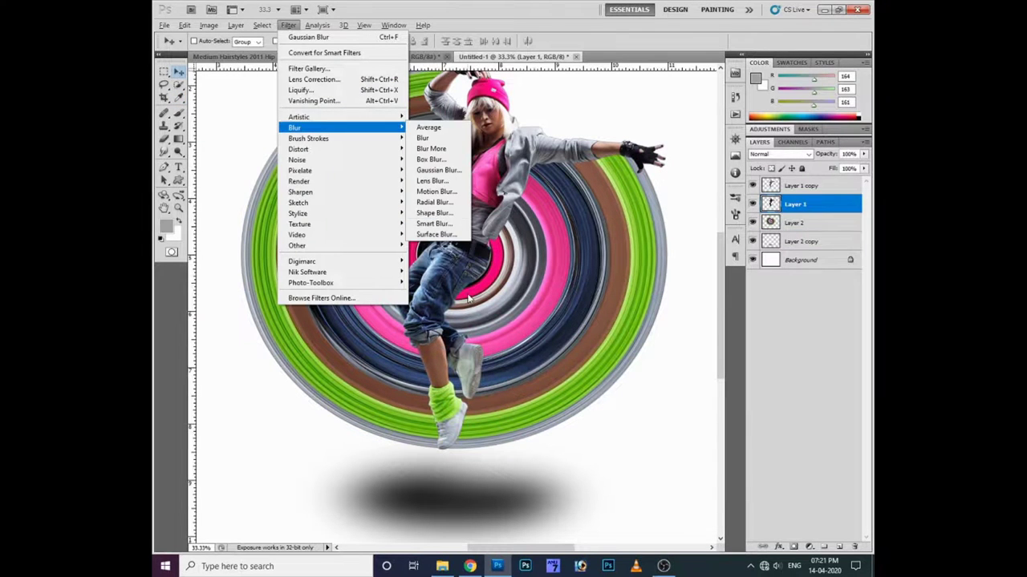
pyautogui.click(437, 170)
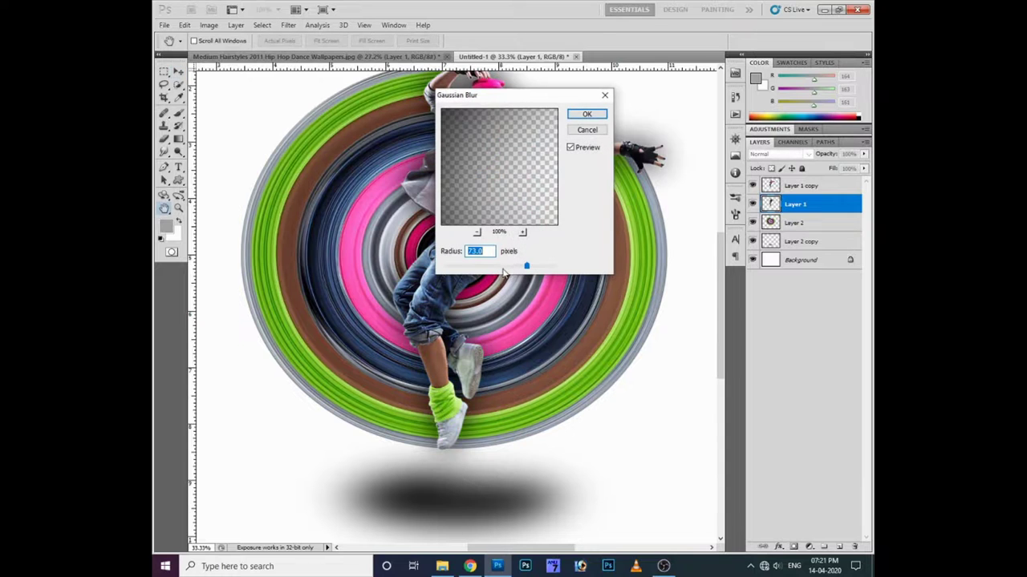
pyautogui.click(501, 267)
pyautogui.moveTo(496, 267); pyautogui.dragTo(493, 267)
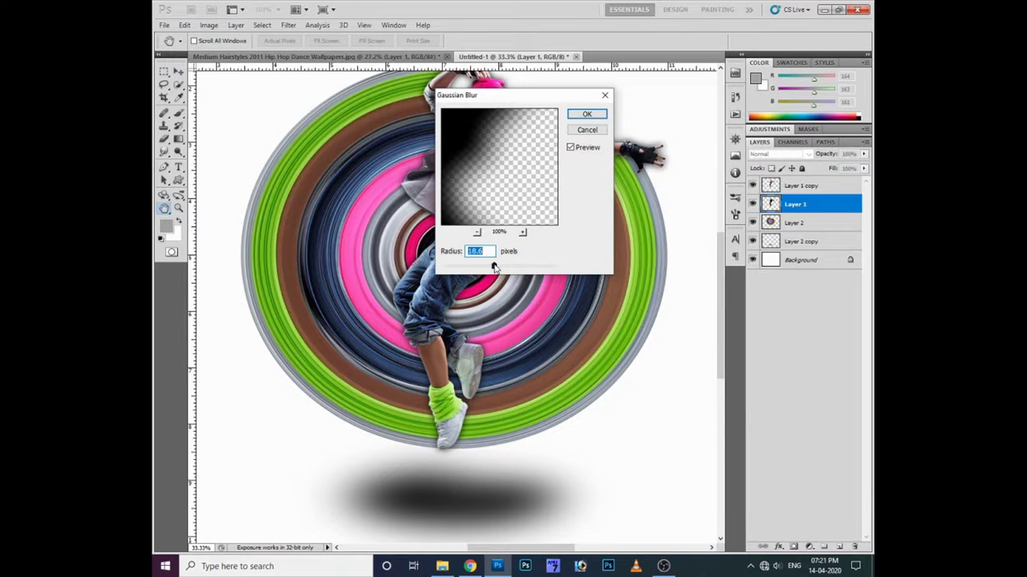
pyautogui.press('Return')
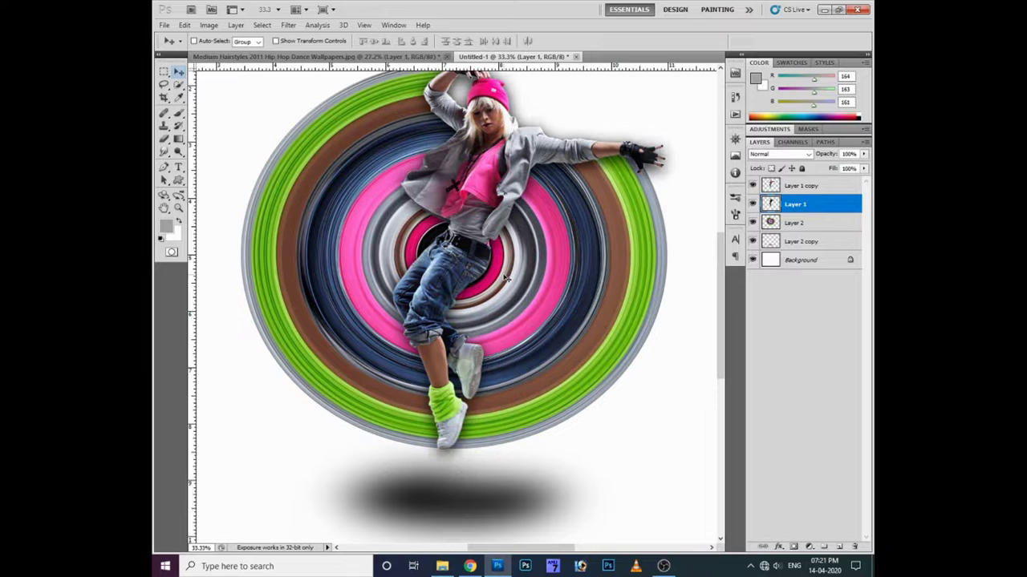
pyautogui.scroll(1, 507, 279)
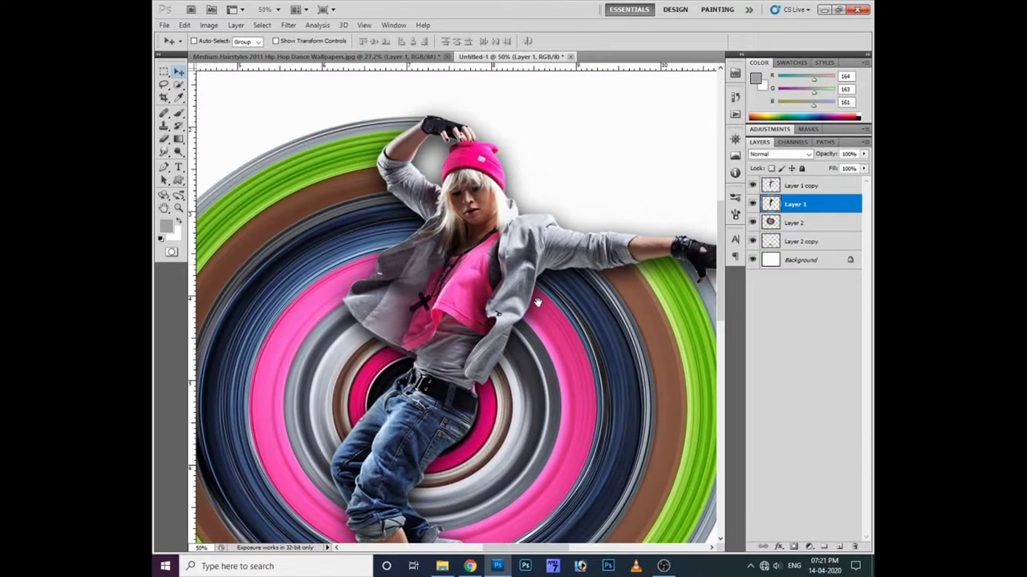
# - Trace a Pen path around the shadow above the dancer's head and outstretched arm, making it a selection
pyautogui.press('p')
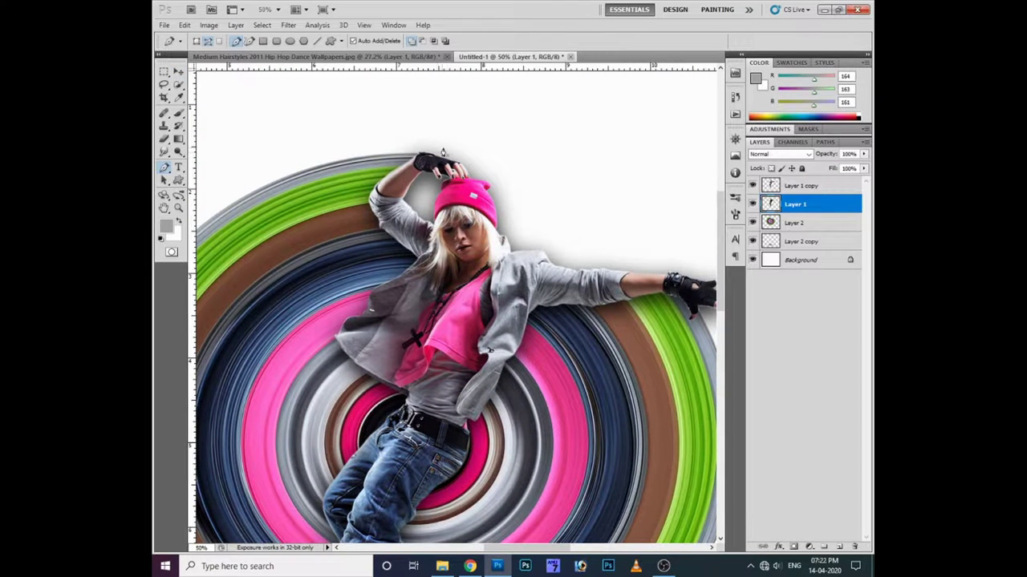
pyautogui.hotkey('ctrl', 'z')
pyautogui.moveTo(412, 147); pyautogui.dragTo(417, 151)
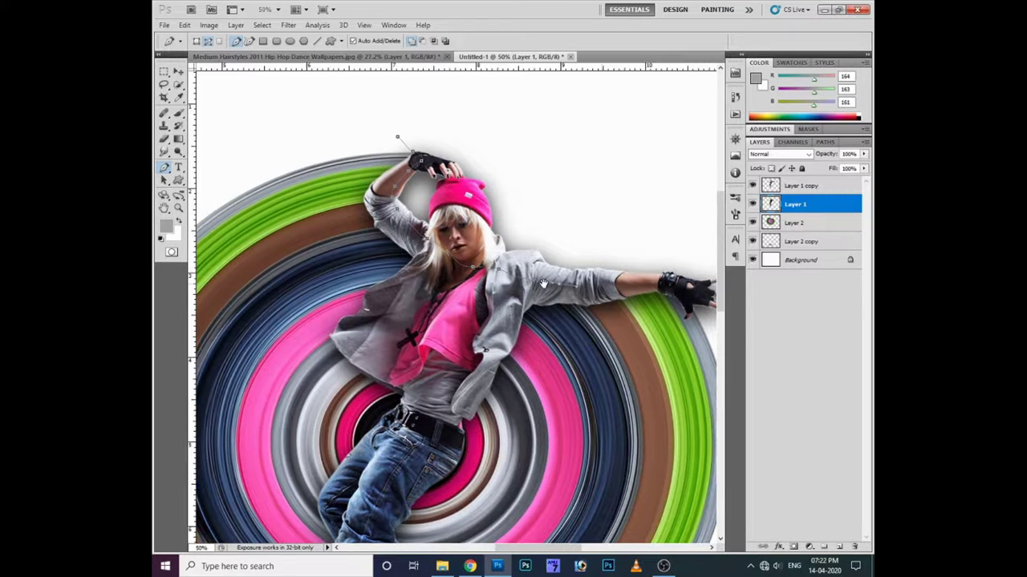
pyautogui.hscroll(3, 555, 287)
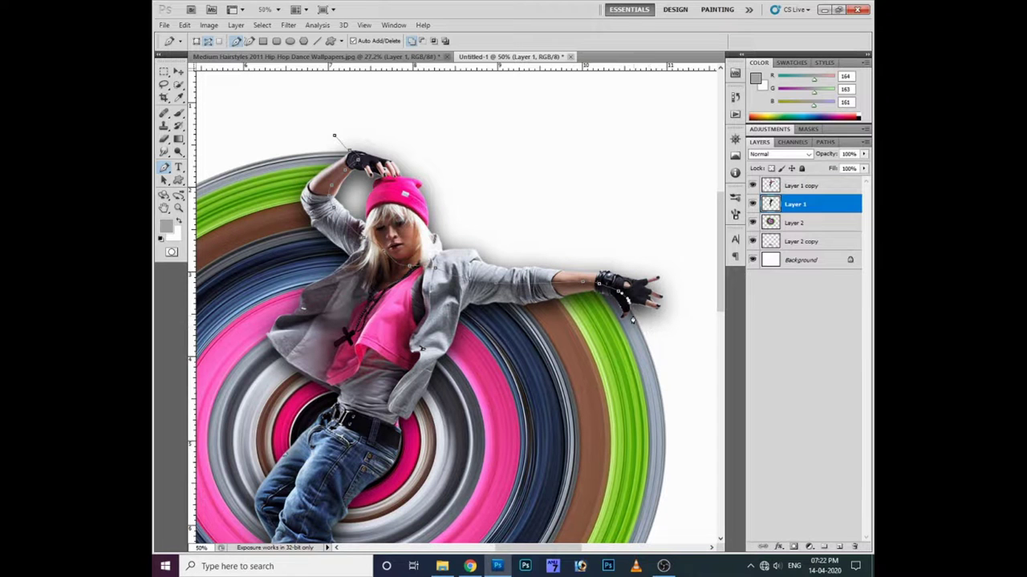
pyautogui.click(680, 347)
pyautogui.click(705, 290)
pyautogui.click(694, 197)
pyautogui.click(657, 168)
pyautogui.hotkey('ctrl', 'Return')
pyautogui.hotkey('ctrl', 'alt', 'z')
pyautogui.click(500, 110)
pyautogui.hotkey('ctrl', 'Return')
# - Feather the selection, clear the shadow from Layer 1 inside it, deselect and fit the canvas in view
pyautogui.hotkey('shift', 'F6')
pyautogui.press('Return')
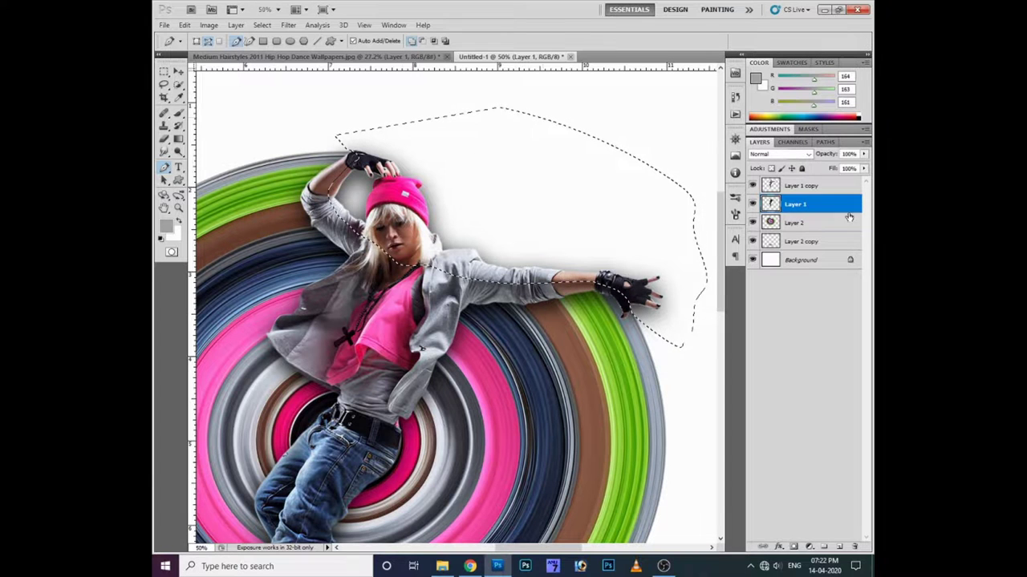
pyautogui.click(794, 223)
pyautogui.click(797, 205)
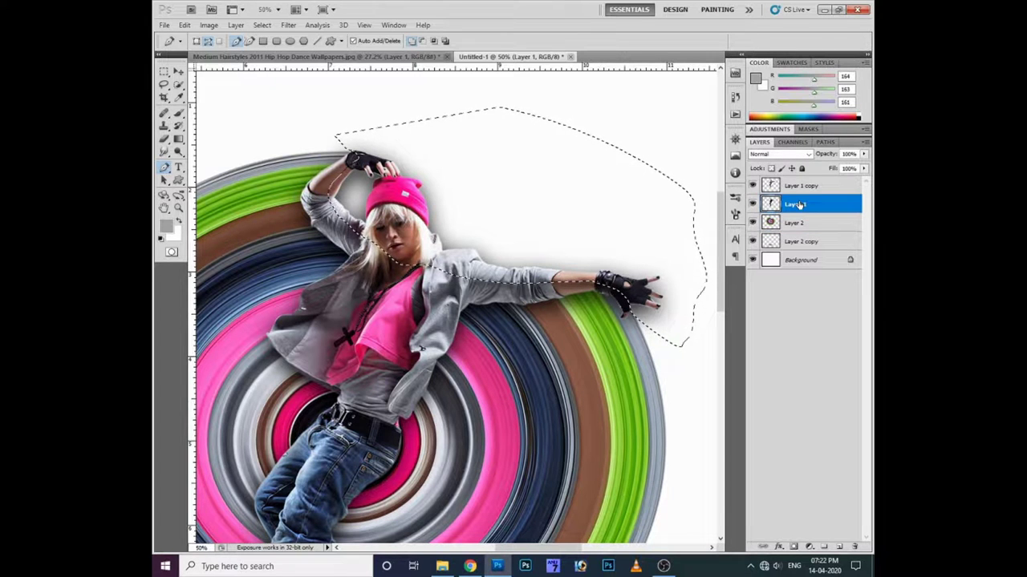
pyautogui.hotkey('ctrl', 'd')
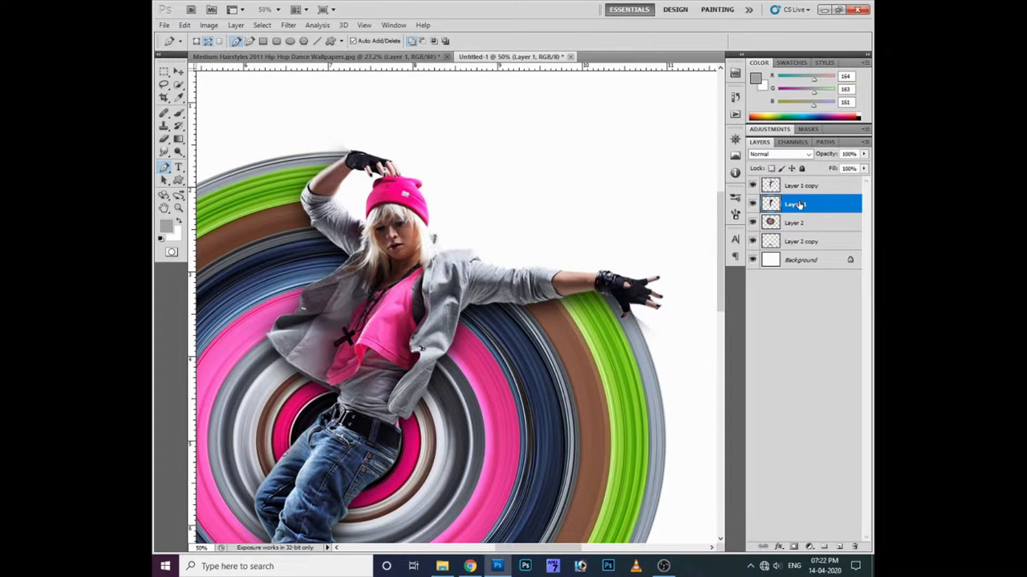
pyautogui.press('v')
pyautogui.hotkey('ctrl', '0')
# - Boost the rings on Layer 2 with Vibrance +56 and Saturation +18
pyautogui.rightClick(536, 310)
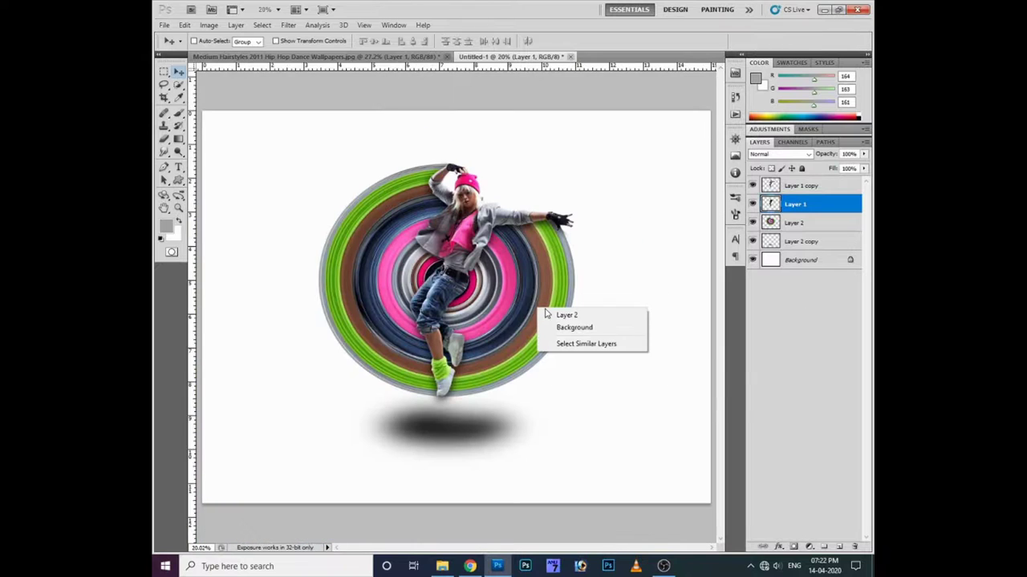
pyautogui.click(547, 313)
pyautogui.hotkey('alt', 'i')
pyautogui.press('a')
pyautogui.press('v')
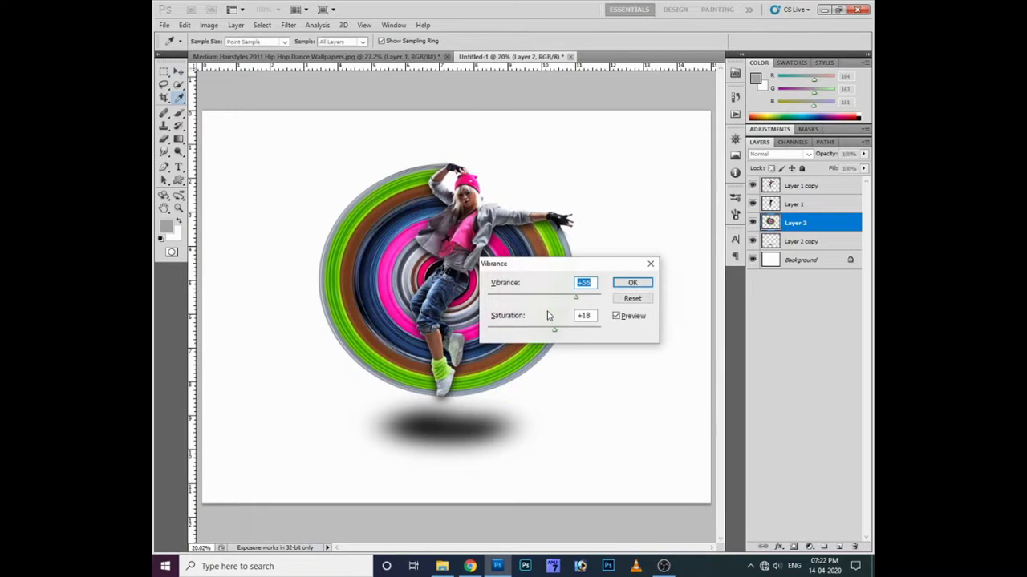
pyautogui.click(617, 316)
pyautogui.press('Return')
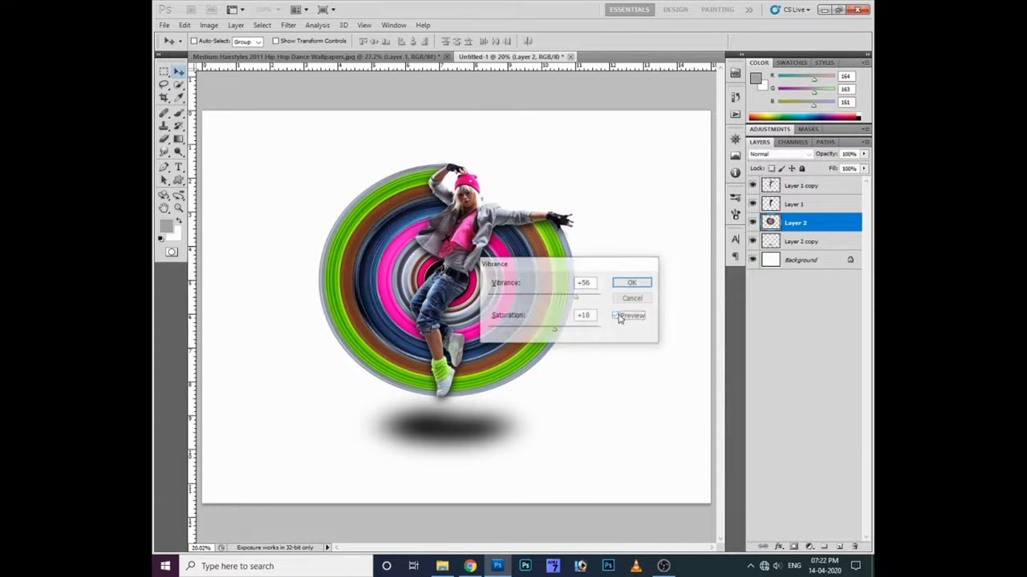
# - Apply a first Brightness/Contrast adjustment to the dancer layer, Layer 1 copy
pyautogui.rightClick(475, 220)
pyautogui.click(497, 231)
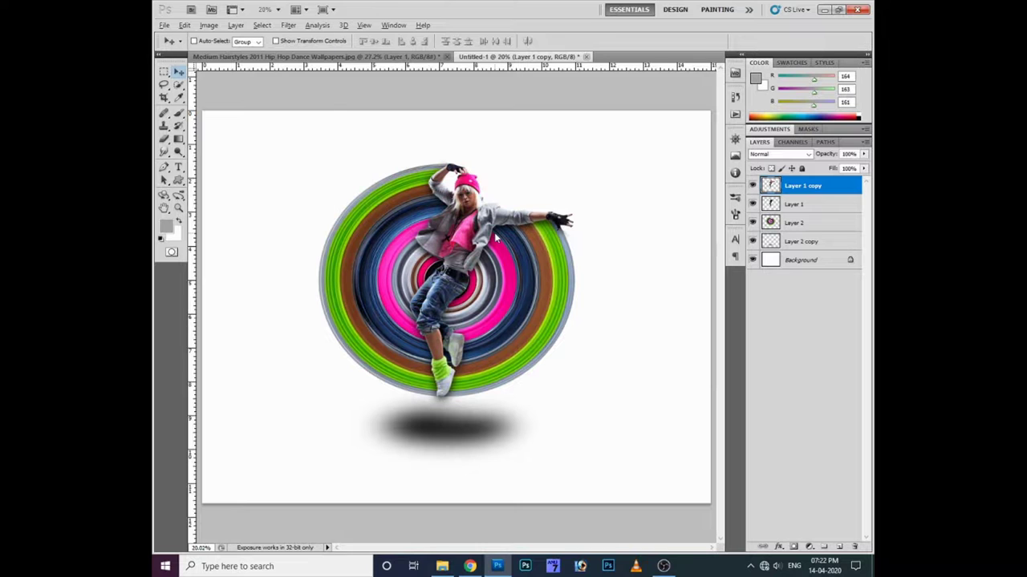
pyautogui.hotkey('alt', 'i')
pyautogui.press('a')
pyautogui.press('b')
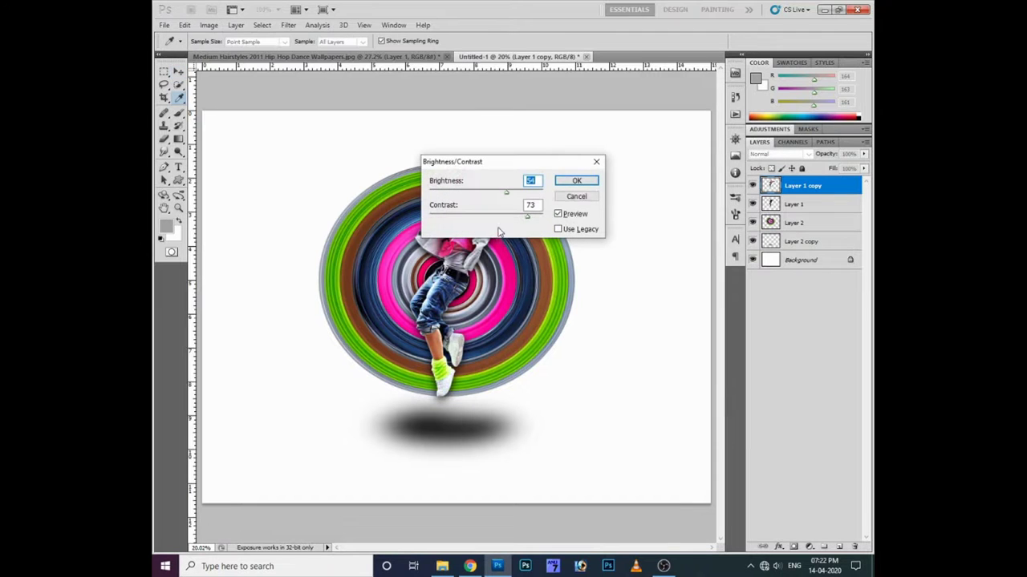
pyautogui.press('Return')
pyautogui.press('v')
# - Make the dancer layer, Layer 1 copy, active again from the canvas layer list
pyautogui.rightClick(477, 261)
pyautogui.click(481, 260)
pyautogui.rightClick(477, 260)
pyautogui.click(482, 261)
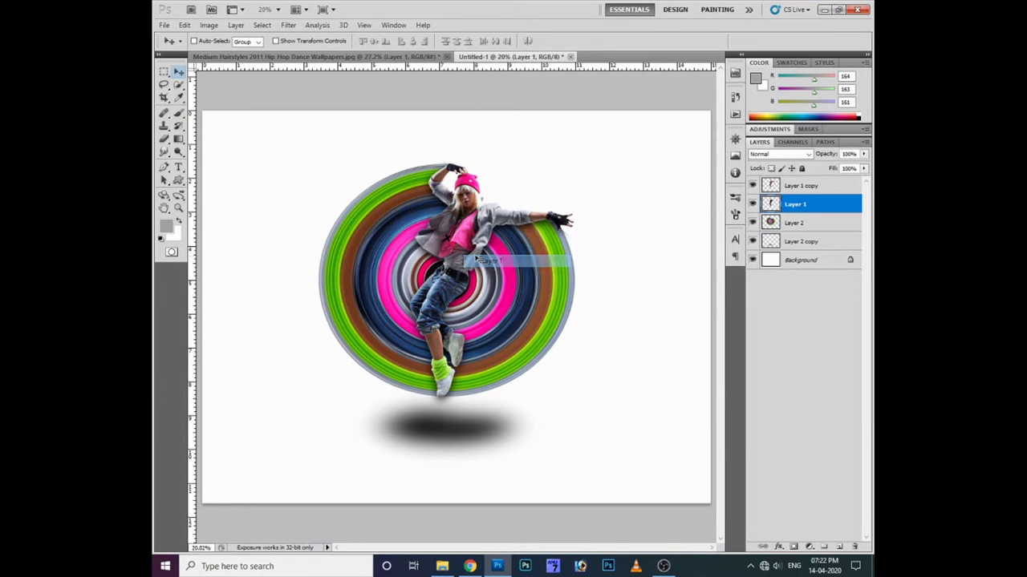
pyautogui.rightClick(477, 261)
pyautogui.click(483, 258)
# - Raise the dancer's brightness and set contrast to 36 with Brightness/Contrast
pyautogui.hotkey('alt', 'i')
pyautogui.press('a')
pyautogui.press('b')
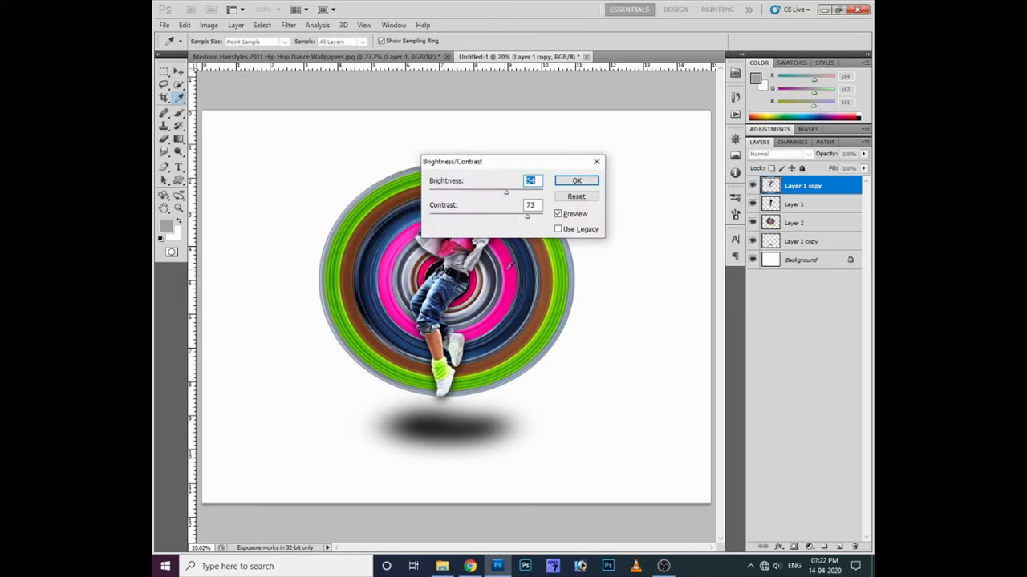
pyautogui.moveTo(493, 170); pyautogui.dragTo(527, 297)
pyautogui.press('Tab')
pyautogui.hotkey('shift', 'Tab')
pyautogui.click(591, 340)
pyautogui.press('Return')
pyautogui.press('v')
# - Select the four upper layers, Layer 2 copy through Layer 1 copy, together
pyautogui.rightClick(620, 324)
pyautogui.click(634, 321)
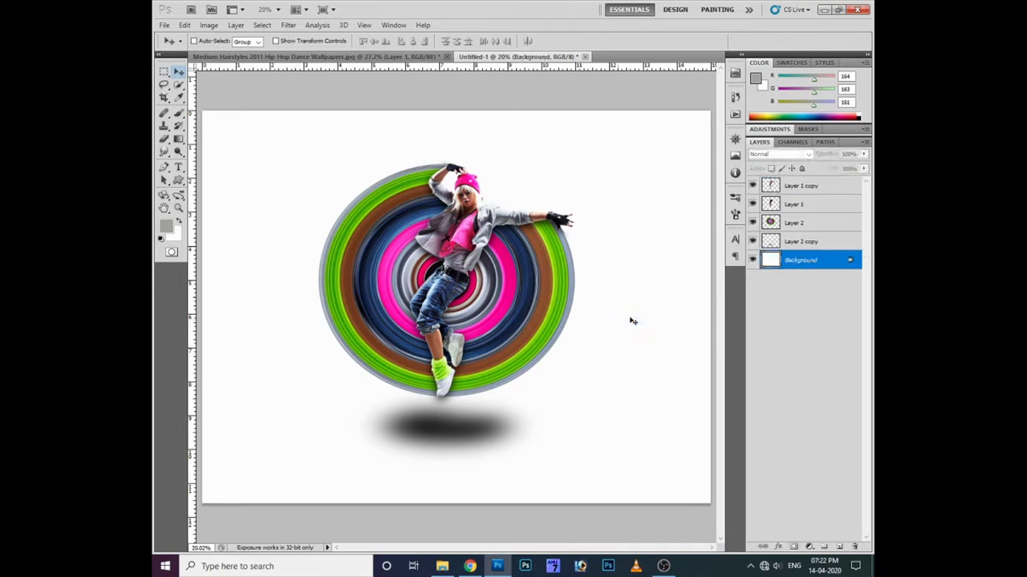
pyautogui.click(810, 241)
pyautogui.keyDown('shift'); pyautogui.click(804, 189); pyautogui.keyUp('shift')
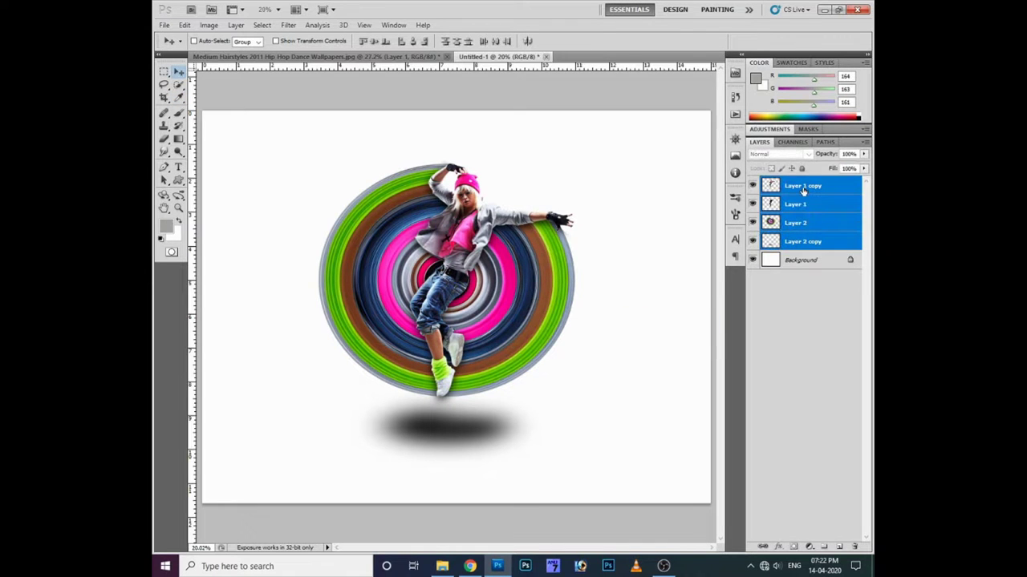
# - Shift the selected artwork slightly right and stretch it a little taller
pyautogui.hotkey('ctrl', 't')
pyautogui.moveTo(507, 280); pyautogui.dragTo(518, 278)
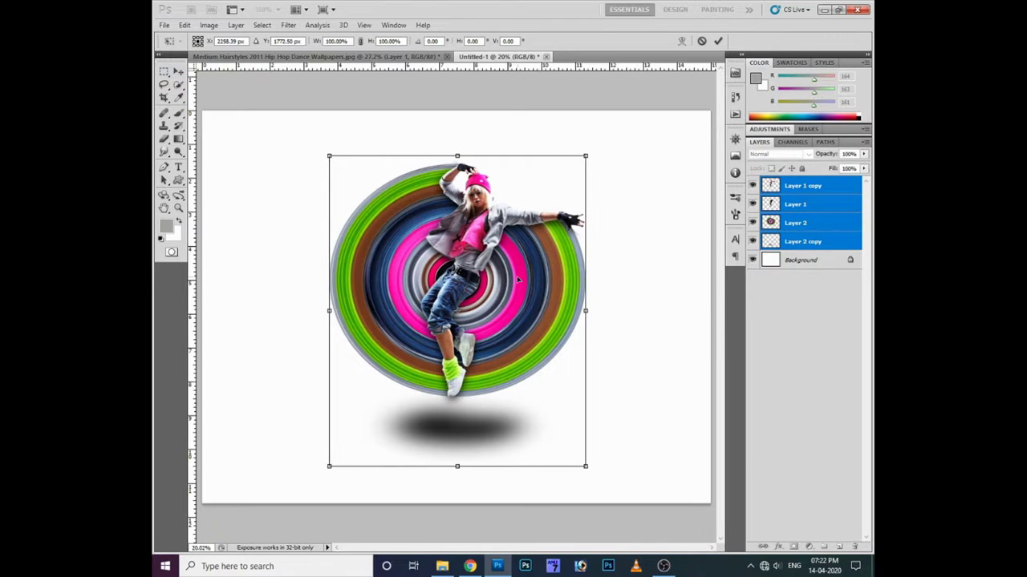
pyautogui.moveTo(458, 157); pyautogui.dragTo(459, 148)
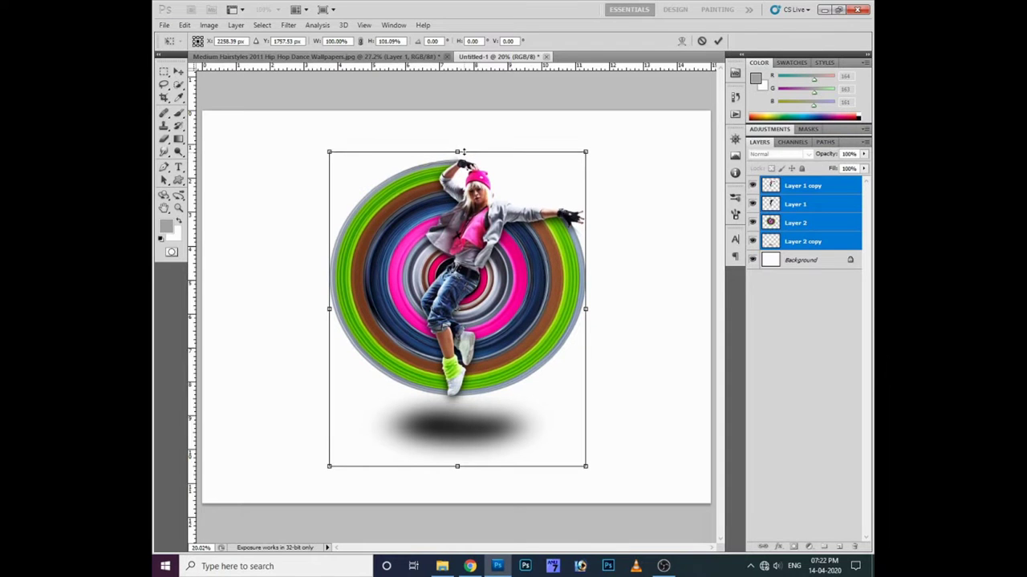
pyautogui.press('Return')
# - Brighten the rings on Layer 2 by raising the RGB curve midpoint in Curves
pyautogui.rightClick(559, 353)
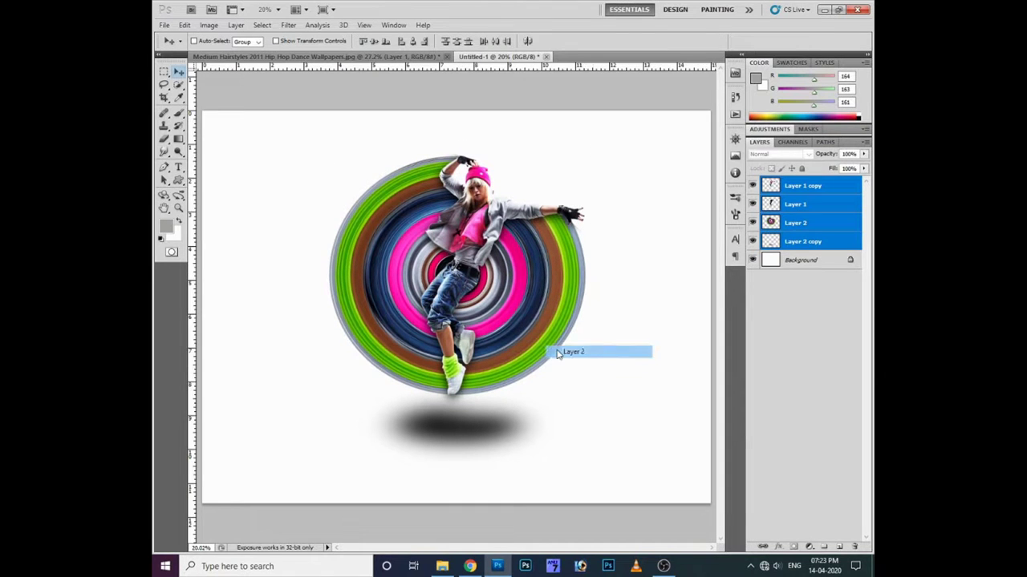
pyautogui.click(565, 353)
pyautogui.hotkey('ctrl', 'm')
pyautogui.moveTo(765, 337); pyautogui.dragTo(765, 313)
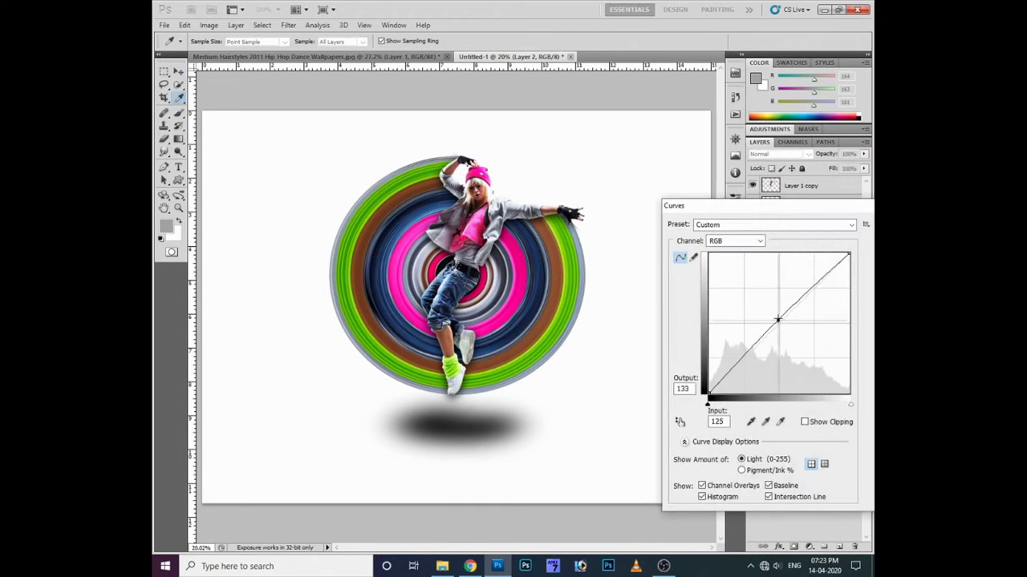
pyautogui.press('Return')
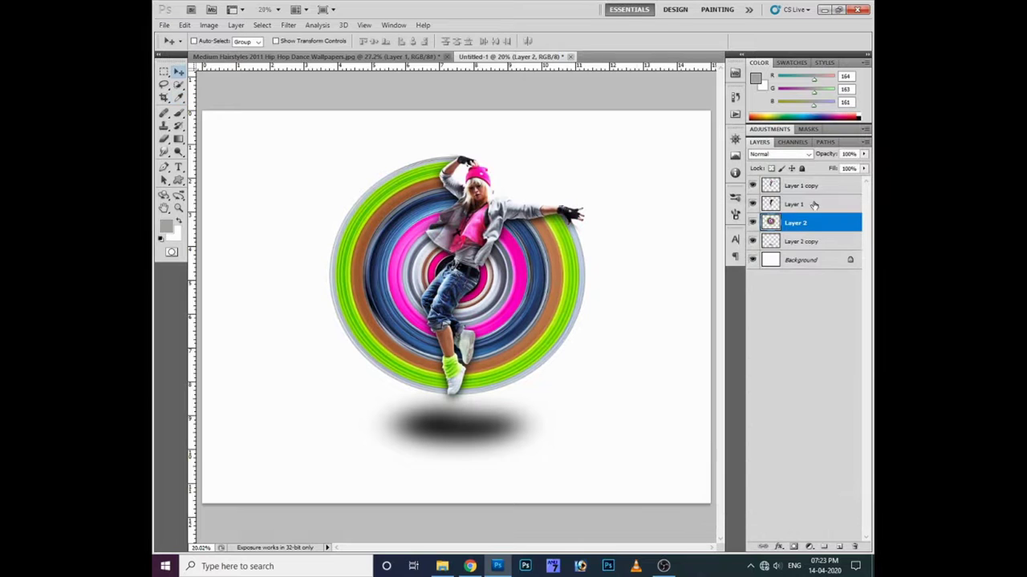
pyautogui.click(806, 260)
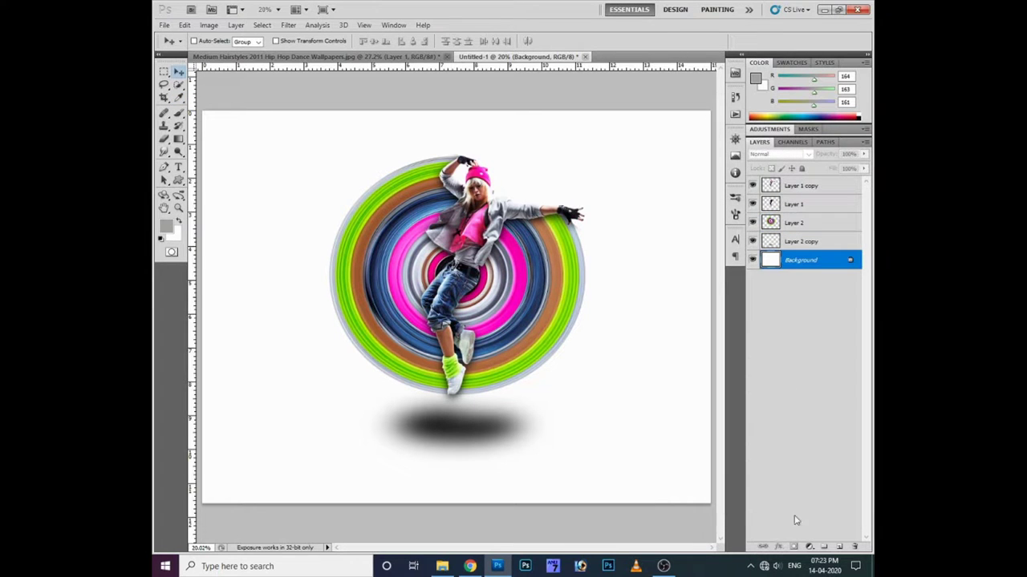
# - Duplicate the Background and add a radial Gradient Overlay to the copy
pyautogui.hotkey('ctrl', 'j')
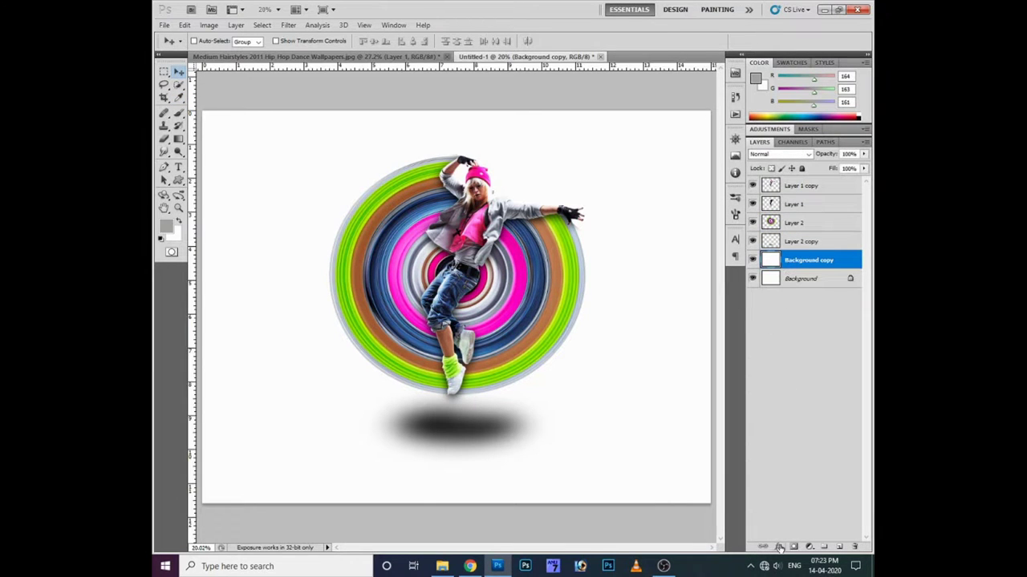
pyautogui.click(779, 548)
pyautogui.click(806, 514)
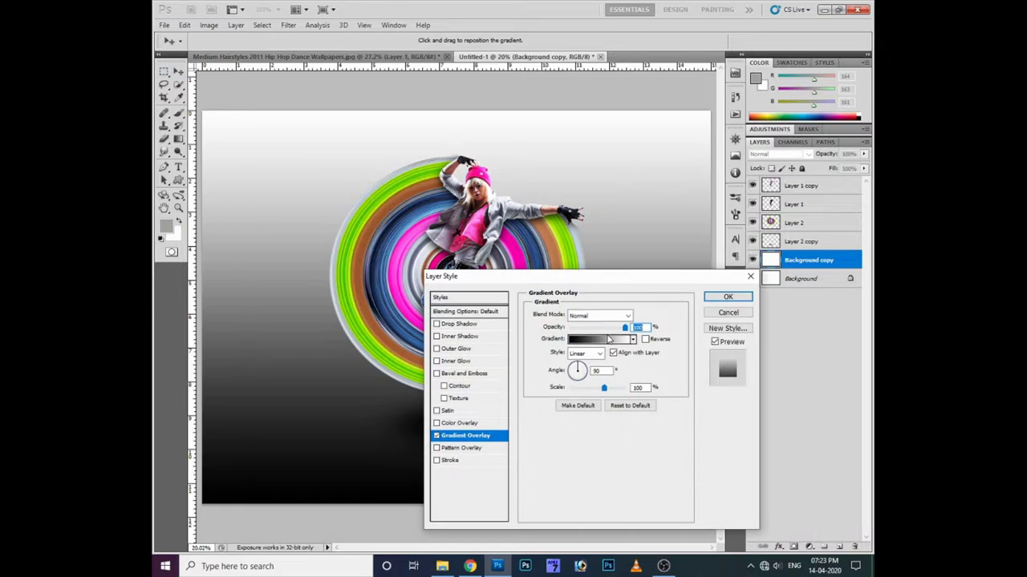
pyautogui.click(585, 353)
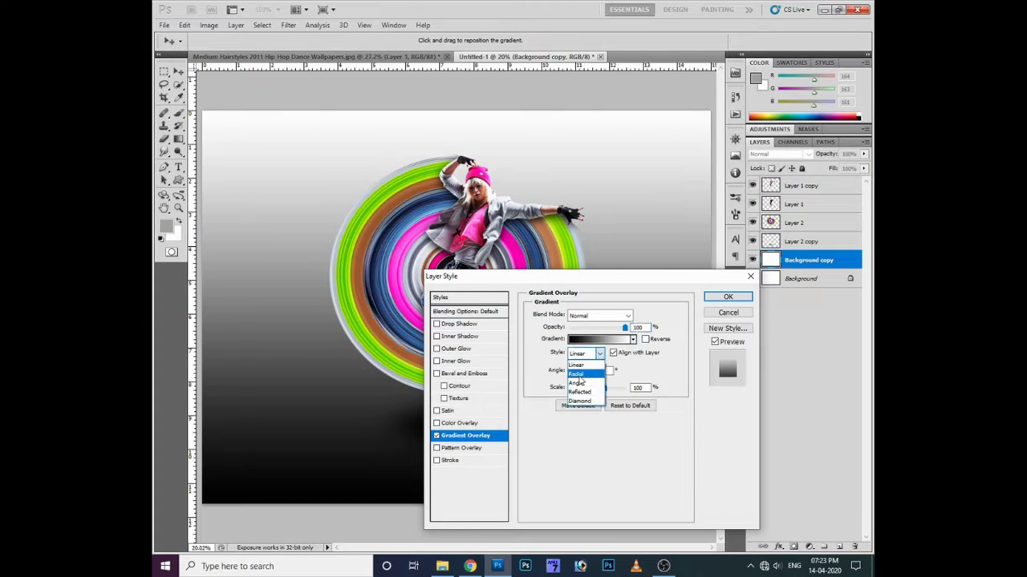
pyautogui.click(581, 367)
pyautogui.moveTo(637, 276); pyautogui.dragTo(691, 196)
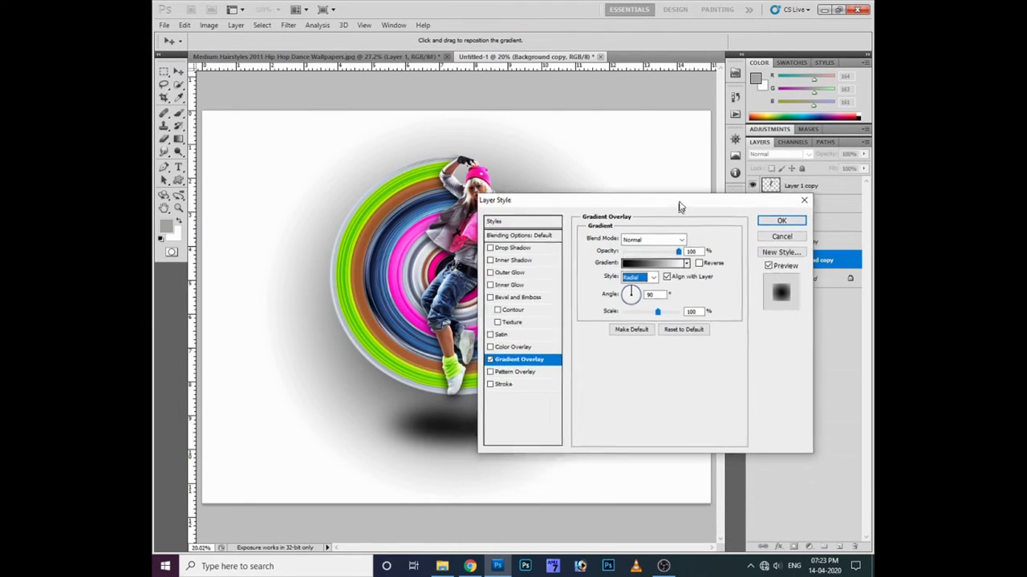
# - Make the gradient light grey, reversed, with the right stop moved inward and scale enlarged
pyautogui.click(671, 260)
pyautogui.click(410, 290)
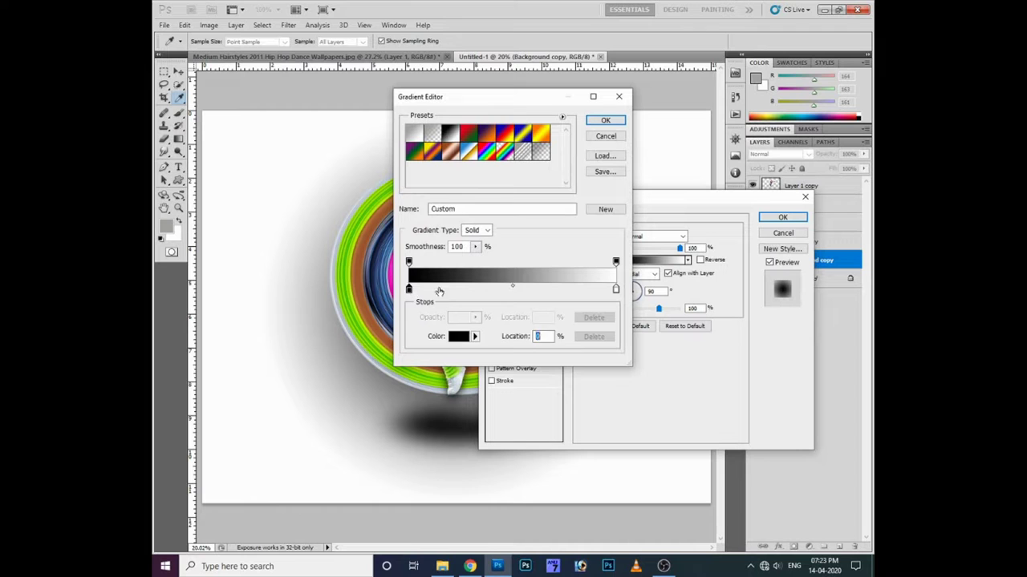
pyautogui.click(454, 336)
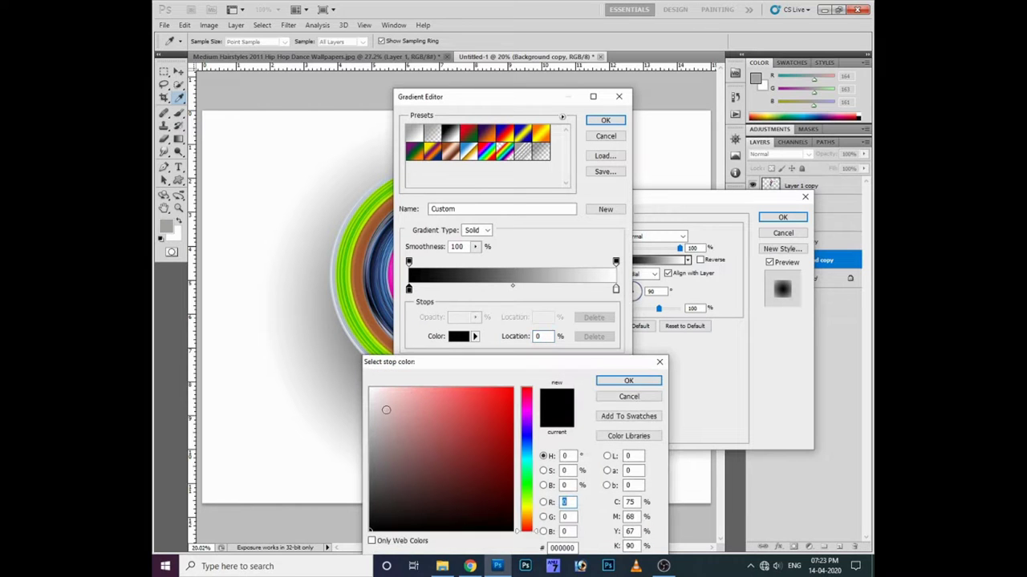
pyautogui.click(374, 425)
pyautogui.press('Return')
pyautogui.press('Return')
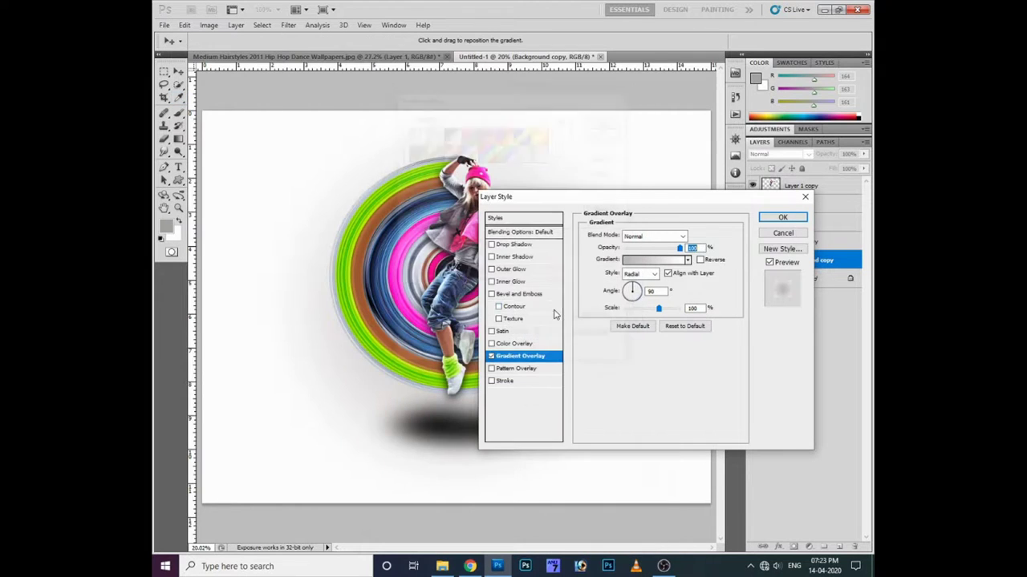
pyautogui.click(699, 259)
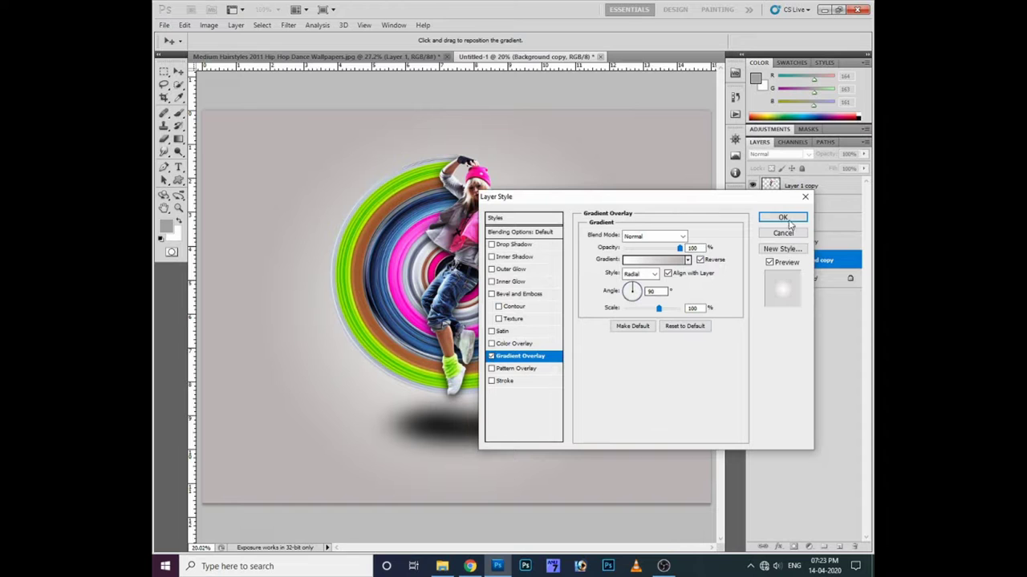
pyautogui.click(651, 260)
pyautogui.click(615, 290)
pyautogui.moveTo(615, 290); pyautogui.dragTo(564, 290)
pyautogui.press('Return')
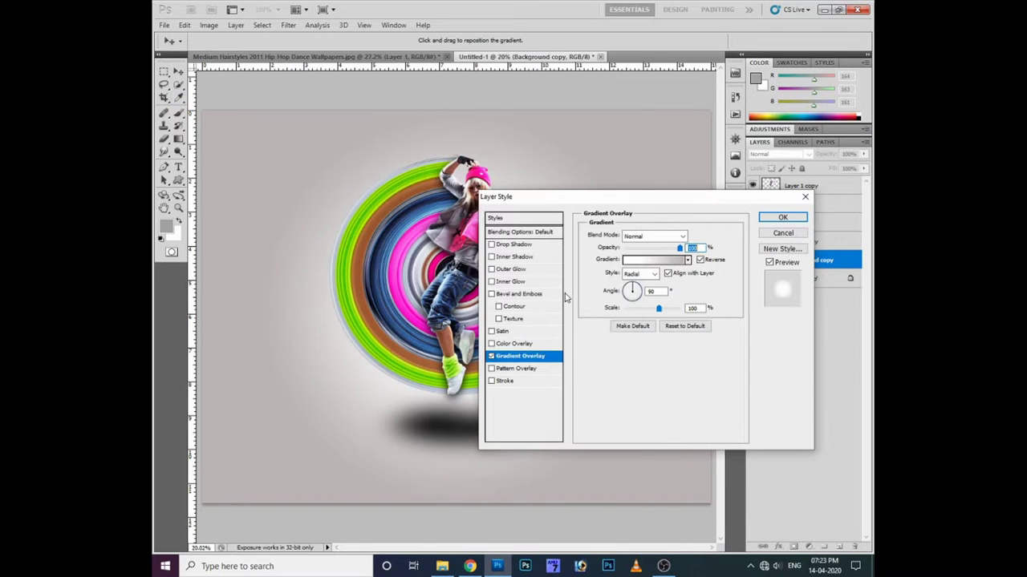
pyautogui.moveTo(659, 312); pyautogui.dragTo(679, 321)
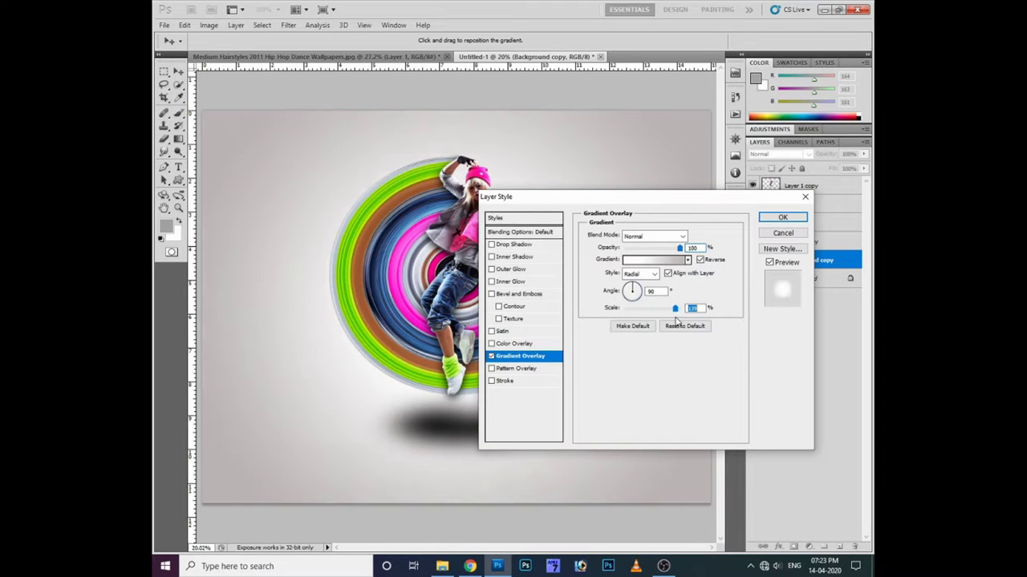
pyautogui.press('Return')
# - Move the Layer 2 copy ellipse shadow slightly lower
pyautogui.rightClick(461, 438)
pyautogui.click(462, 440)
pyautogui.rightClick(461, 440)
pyautogui.click(475, 442)
pyautogui.hotkey('ctrl', 't')
pyautogui.moveTo(456, 425); pyautogui.dragTo(458, 433)
pyautogui.press('Return')
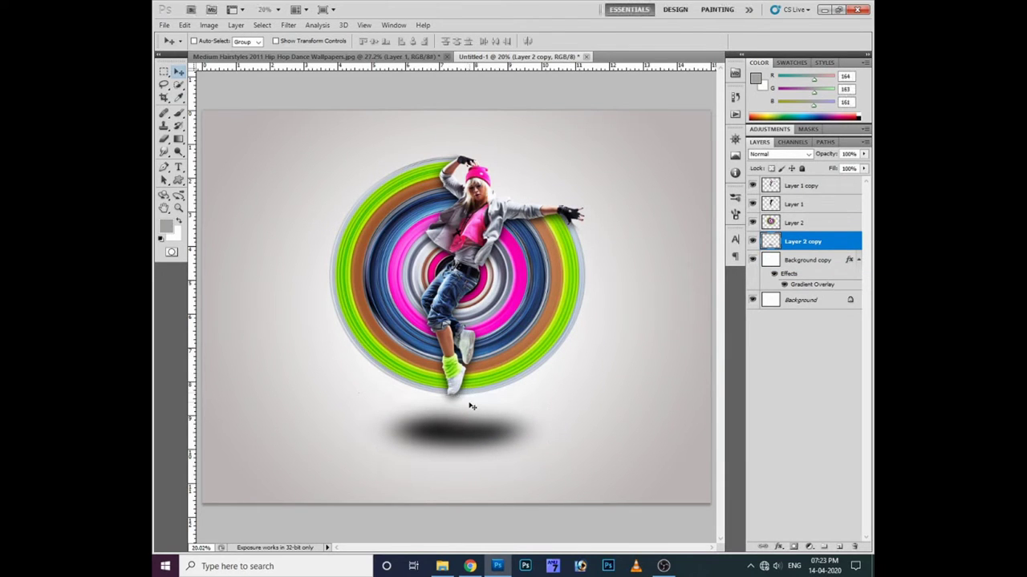
# - Flatten the ellipse shadow from its top edge and lower its opacity to 66%
pyautogui.hotkey('ctrl', 't')
pyautogui.moveTo(457, 394); pyautogui.dragTo(460, 408)
pyautogui.press('Return')
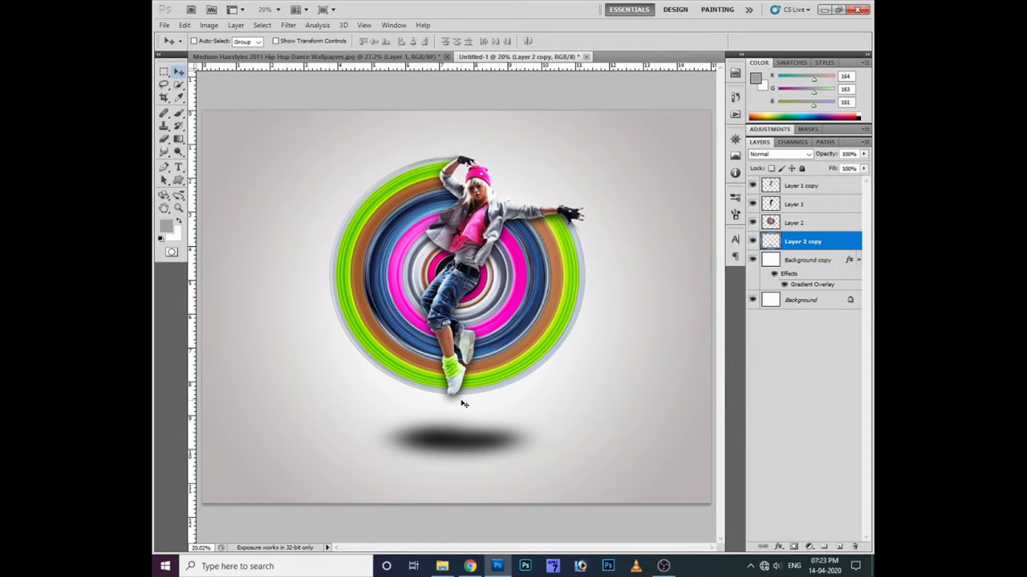
pyautogui.press('8')
pyautogui.press('8')
pyautogui.press('6')
pyautogui.press('6')
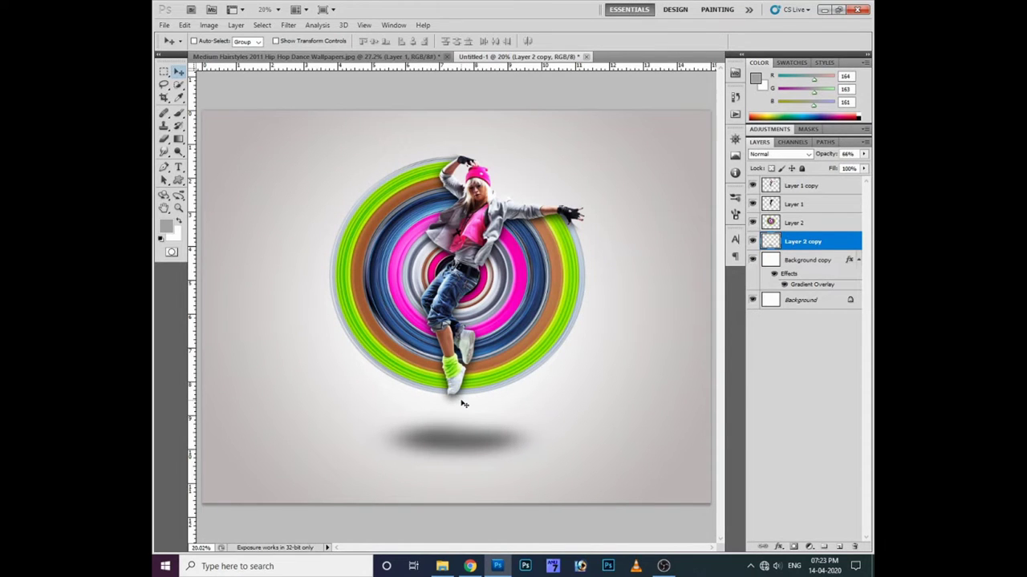
# - Widen the shadow evenly on both sides, then zoom out to see the whole canvas
pyautogui.hotkey('ctrl', 't')
pyautogui.moveTo(360, 439); pyautogui.dragTo(340, 440)
pyautogui.press('Return')
pyautogui.press('0')
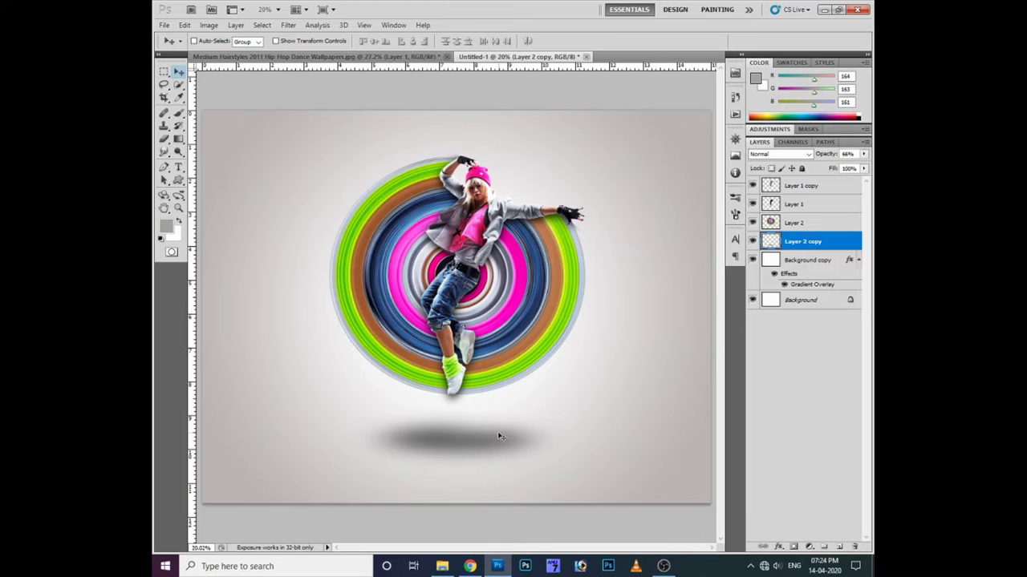
pyautogui.hotkey('ctrl', '-')
pyautogui.press('Tab')
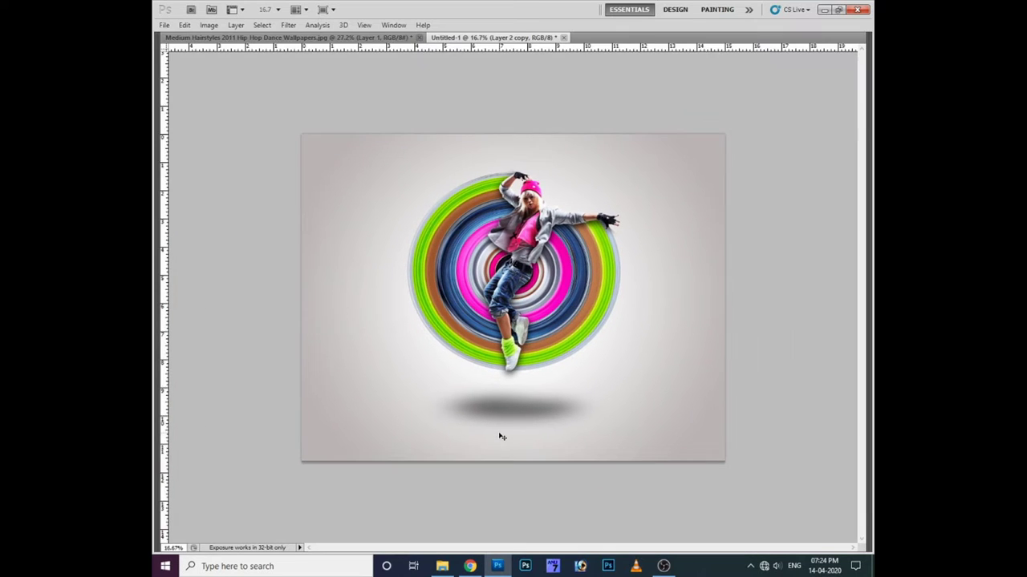
pyautogui.hotkey('ctrl', '0')
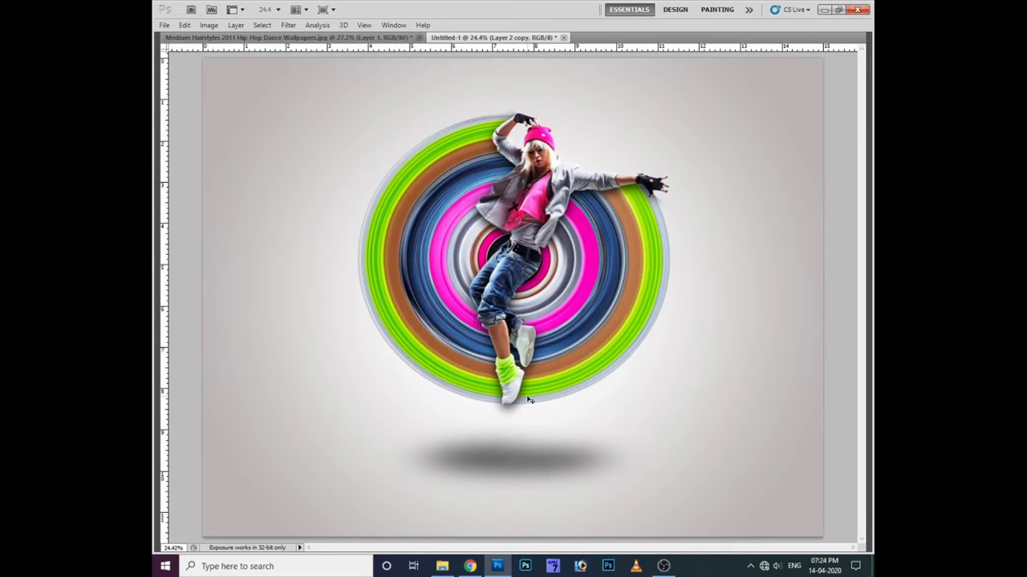
pyautogui.scroll(2, 542, 378)
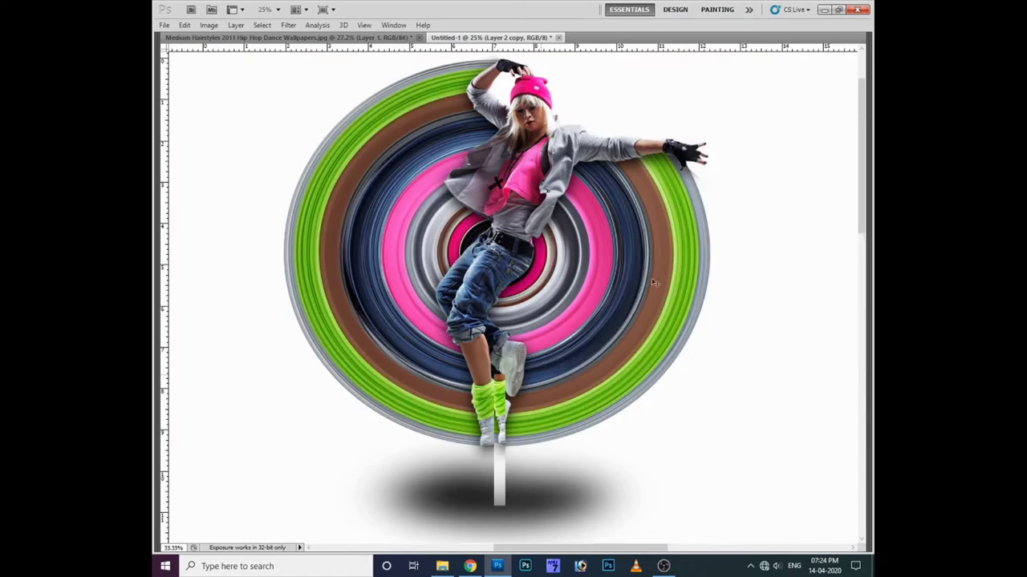
pyautogui.scroll(1, 591, 238)
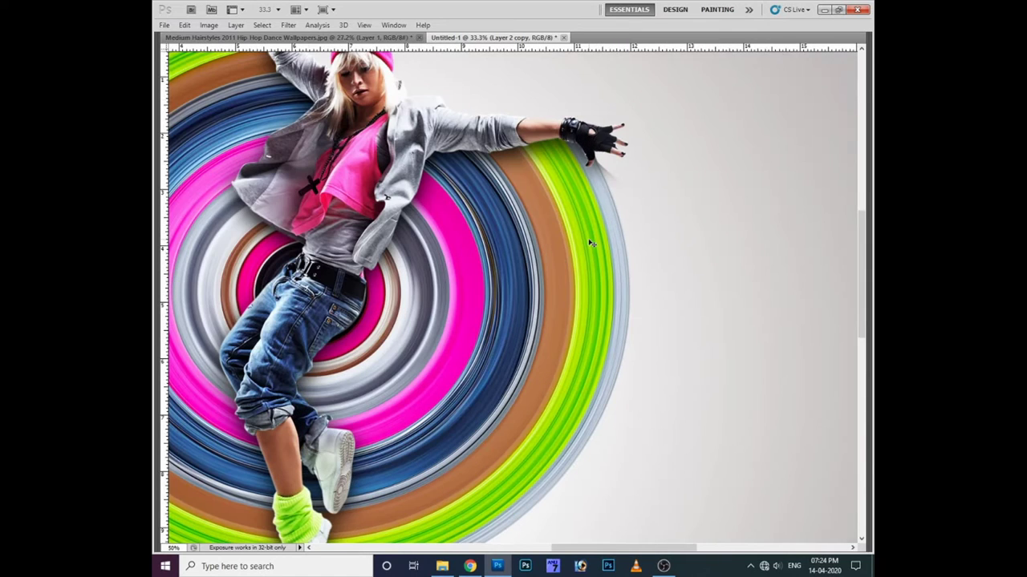
pyautogui.rightClick(563, 145)
pyautogui.click(576, 154)
pyautogui.press('e')
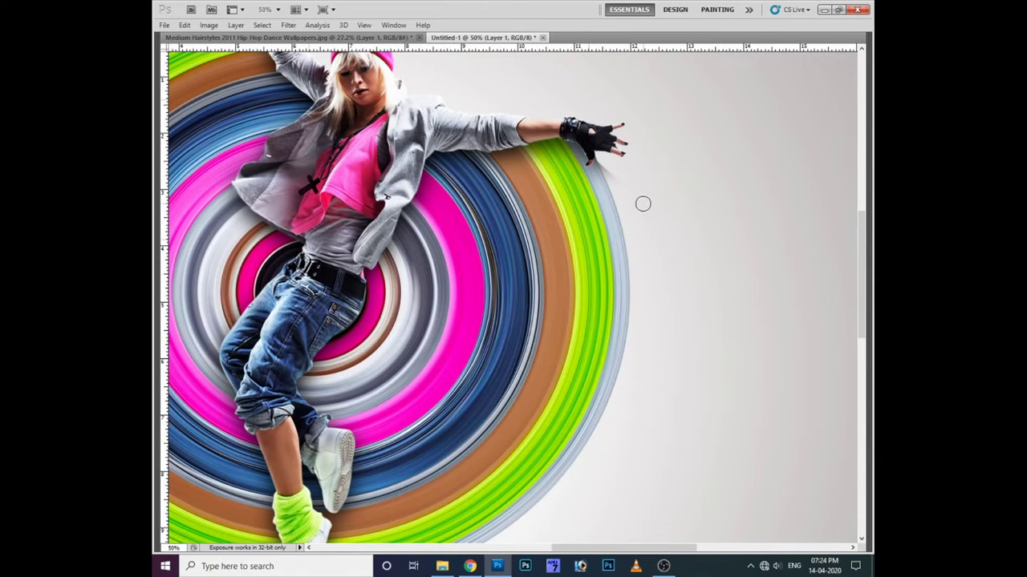
pyautogui.press('F7')
pyautogui.click(773, 122)
pyautogui.keyDown('ctrl'); pyautogui.click(770, 122); pyautogui.keyUp('ctrl')
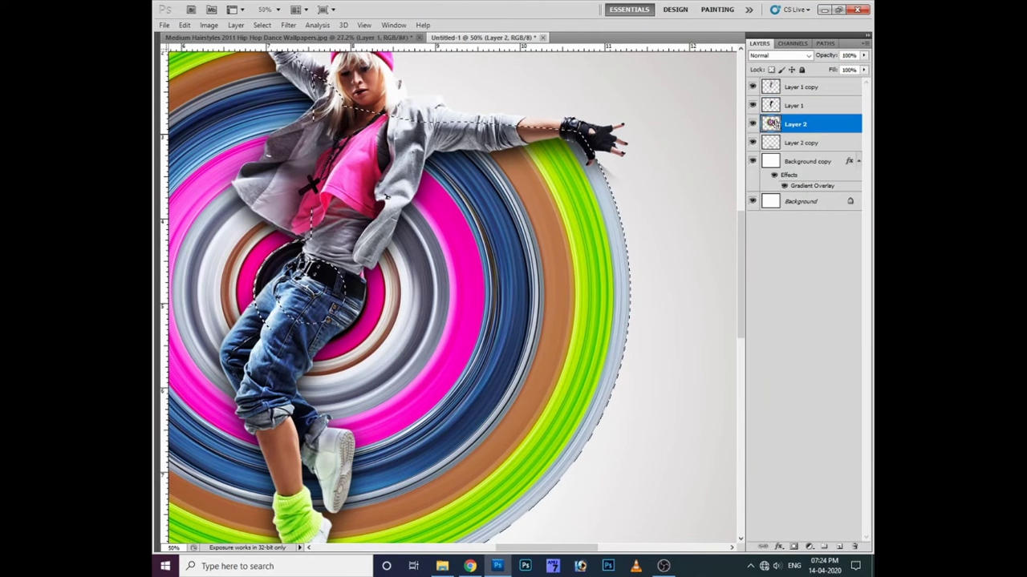
pyautogui.click(798, 105)
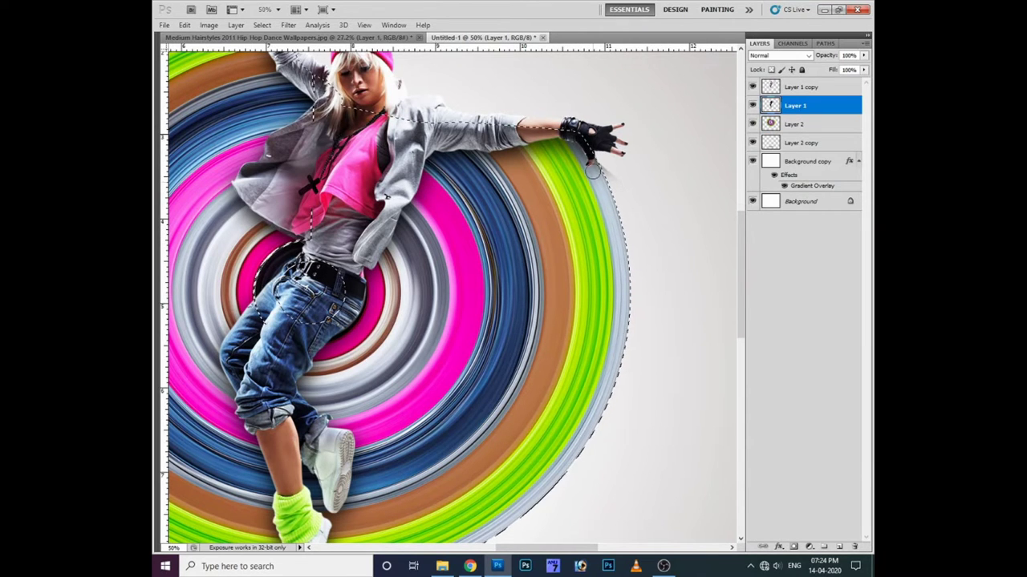
pyautogui.press('Delete')
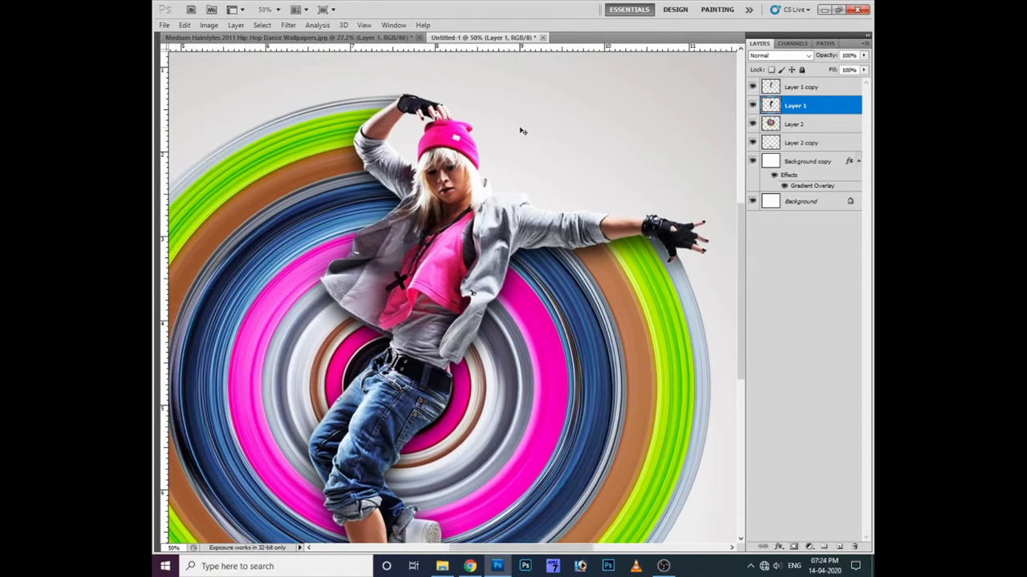
pyautogui.hotkey('ctrl', '0')
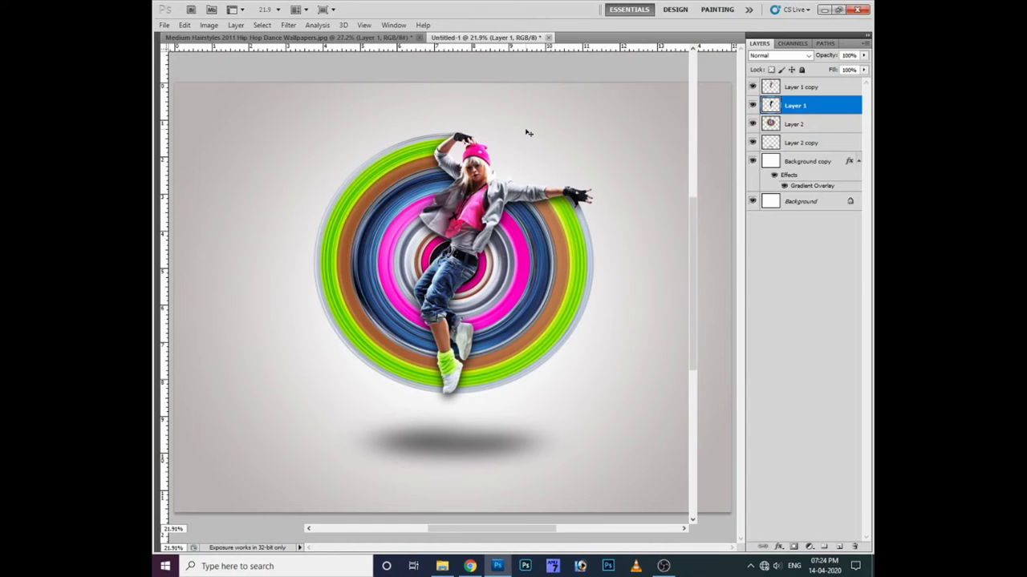
pyautogui.press('Tab')
pyautogui.press('Tab')
pyautogui.hotkey('ctrl', '0')
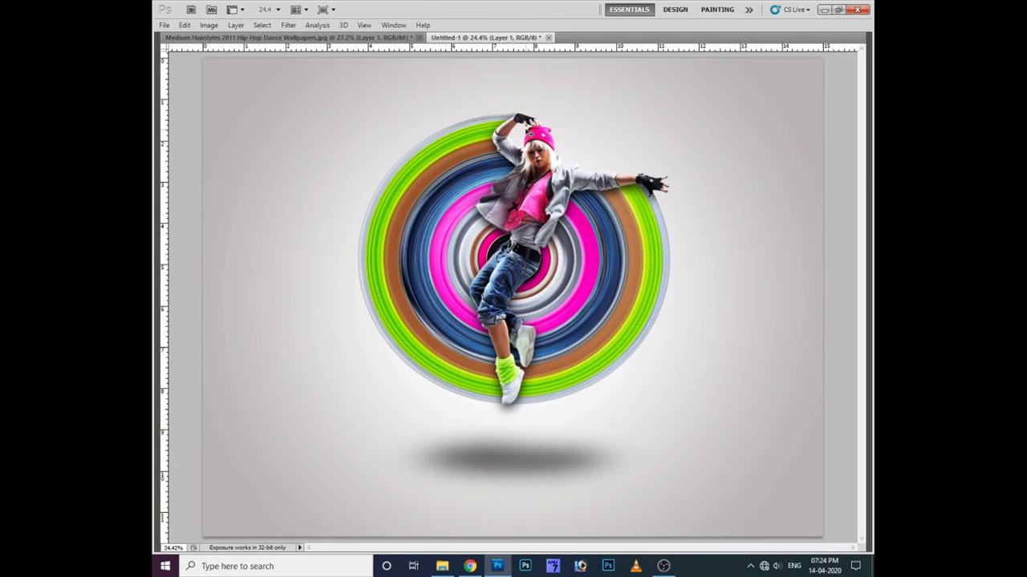